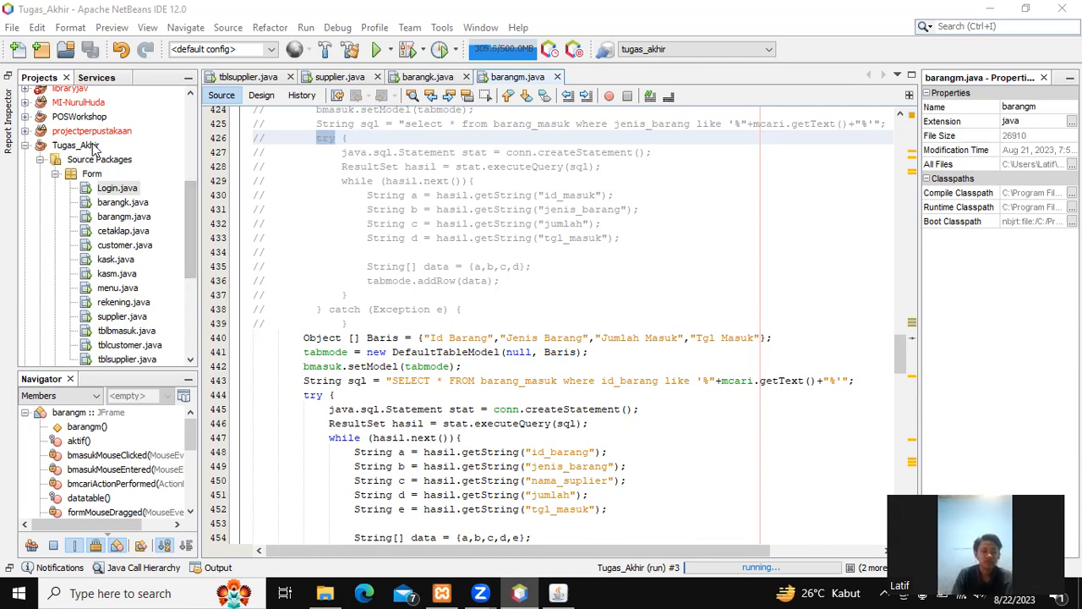
Step: Select the Tugas_Akhir project in the Projects tree
{"action": "left_click", "coordinate": [76, 145]}
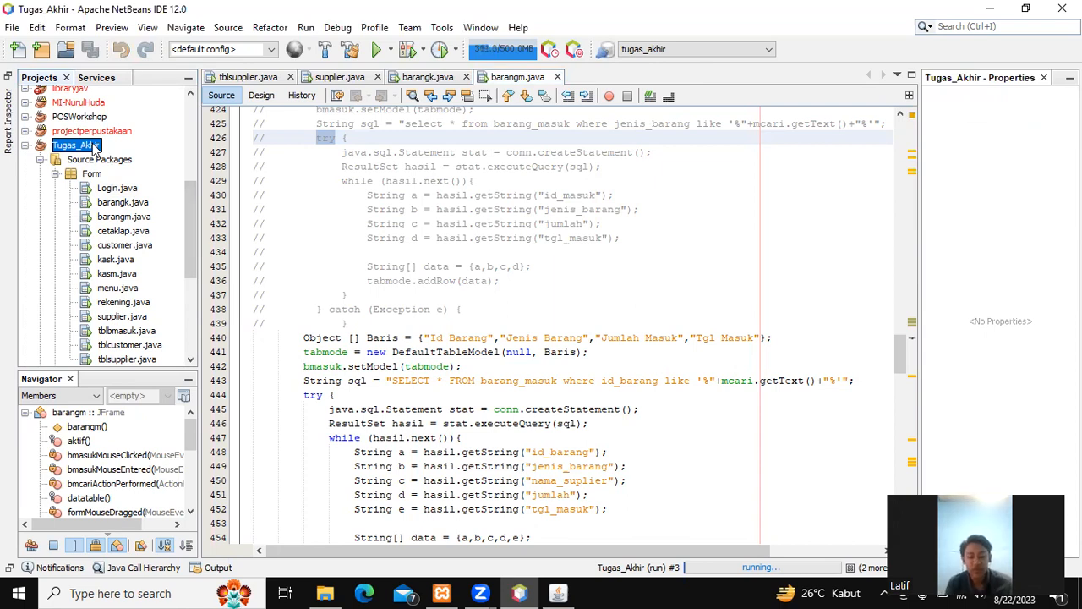
{"action": "right_click", "coordinate": [95, 145]}
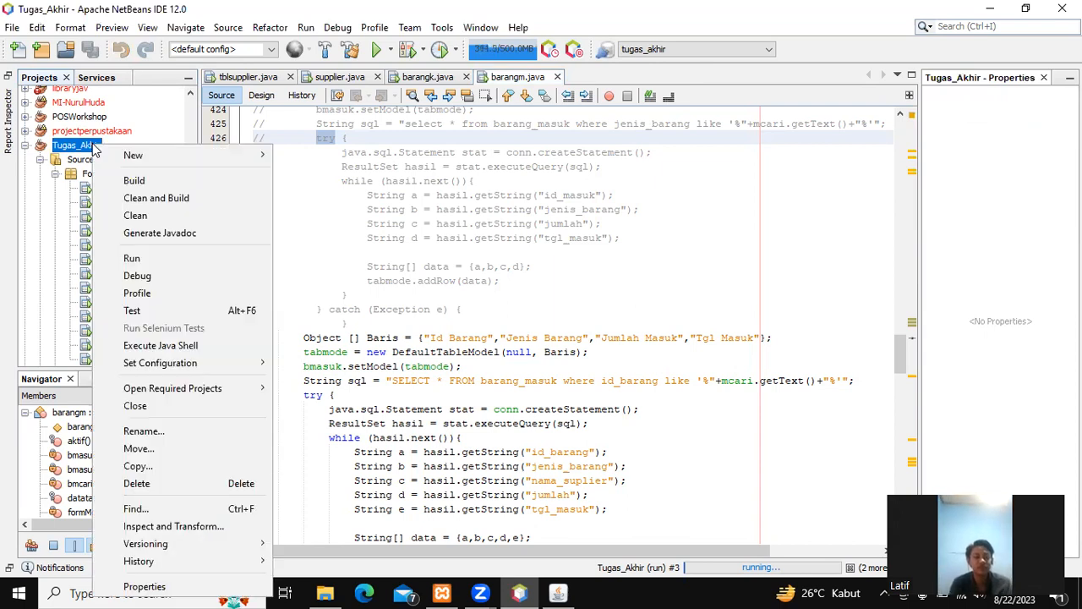
{"action": "left_click", "coordinate": [232, 586]}
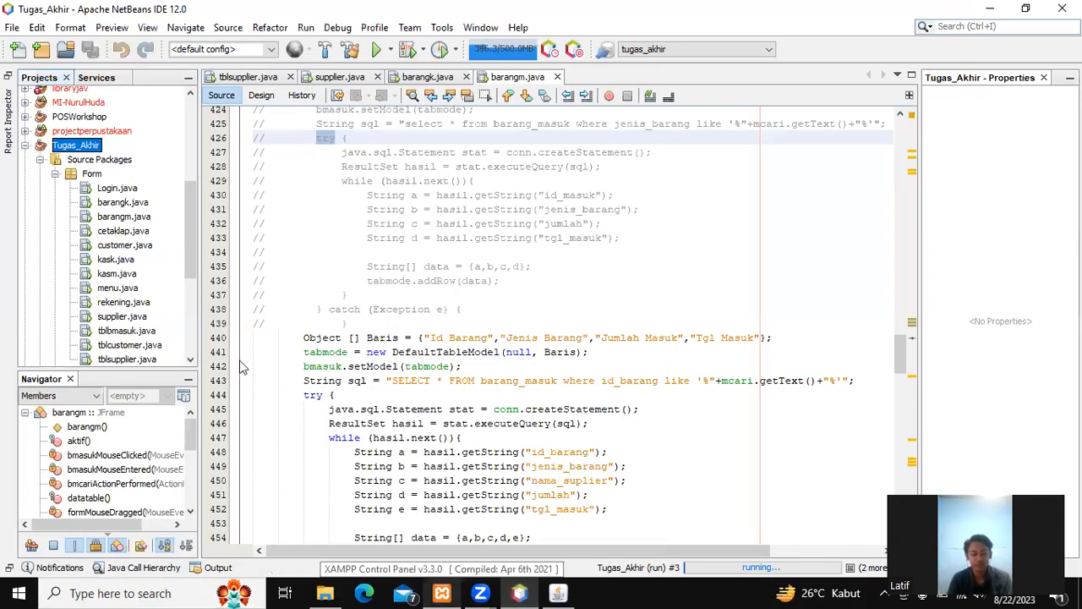
{"action": "right_click", "coordinate": [90, 146]}
{"action": "left_click", "coordinate": [139, 585]}
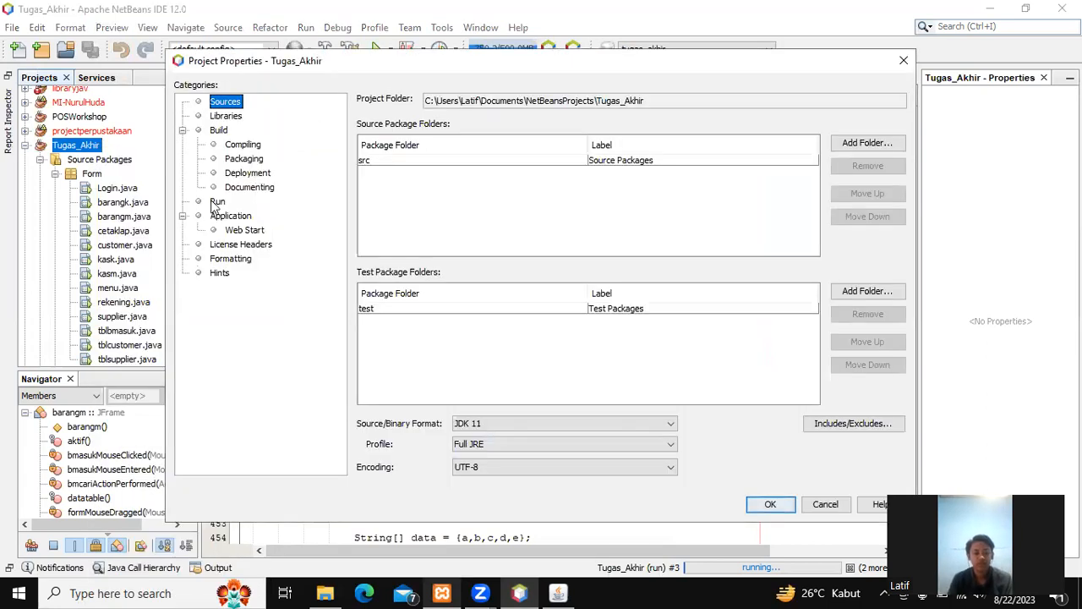
{"action": "left_click", "coordinate": [217, 202]}
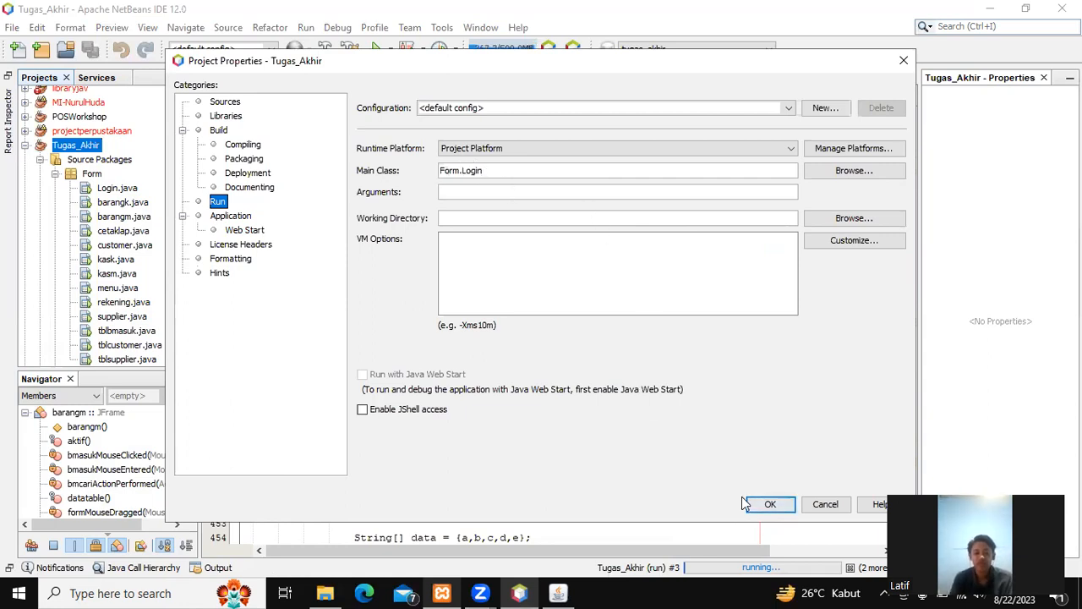
{"action": "left_click", "coordinate": [772, 505]}
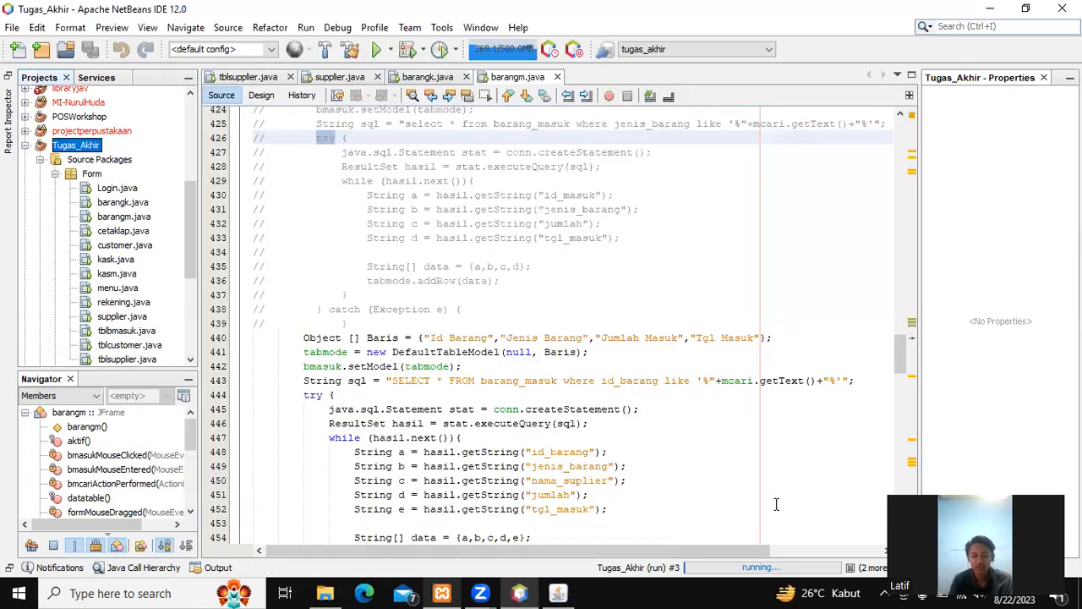
{"action": "right_click", "coordinate": [88, 149]}
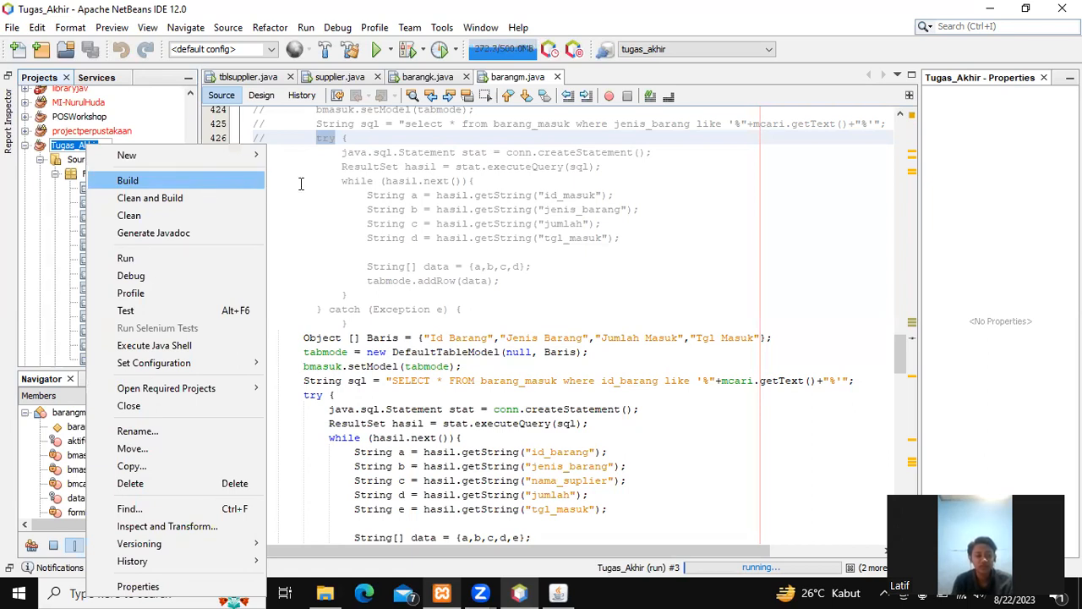
{"action": "left_click", "coordinate": [322, 475]}
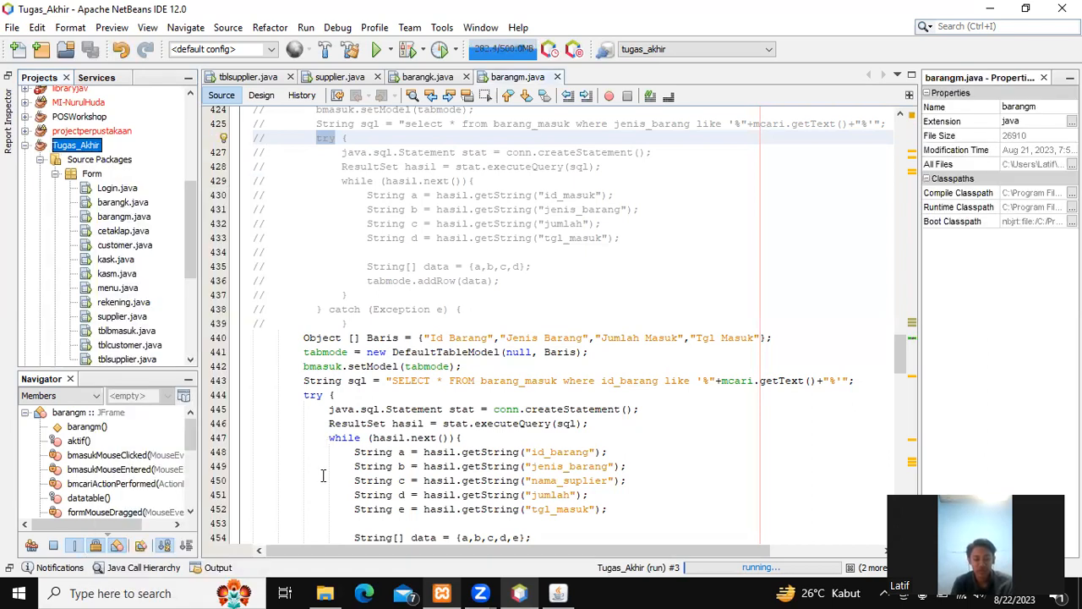
Step: In File Explorer, navigate from Documents through NetBeansProjects > Tugas_Akhir into the dist folder
{"action": "left_click", "coordinate": [326, 593]}
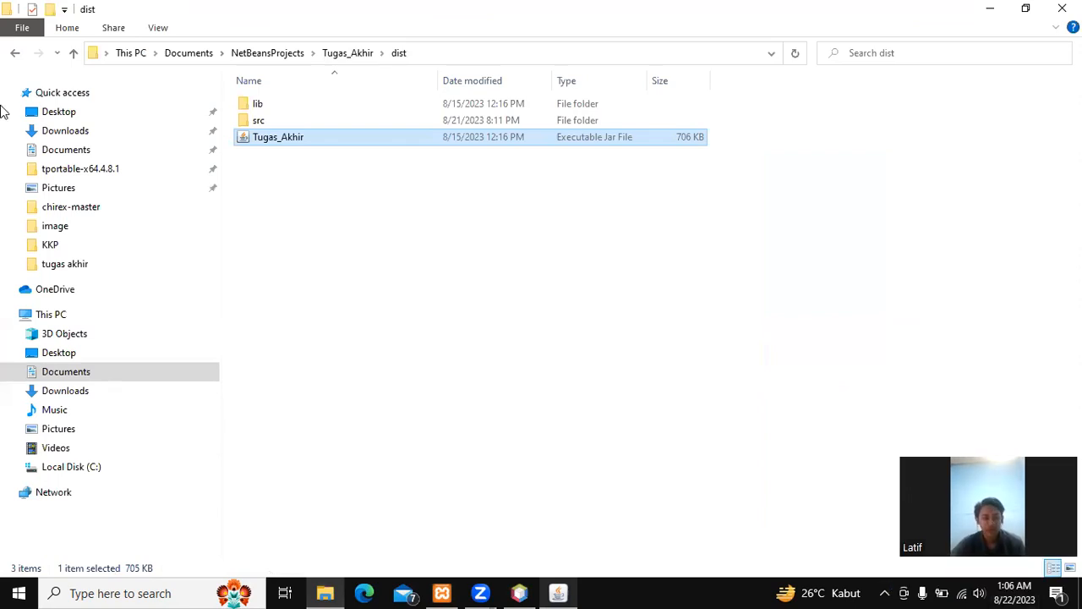
{"action": "left_click", "coordinate": [14, 53]}
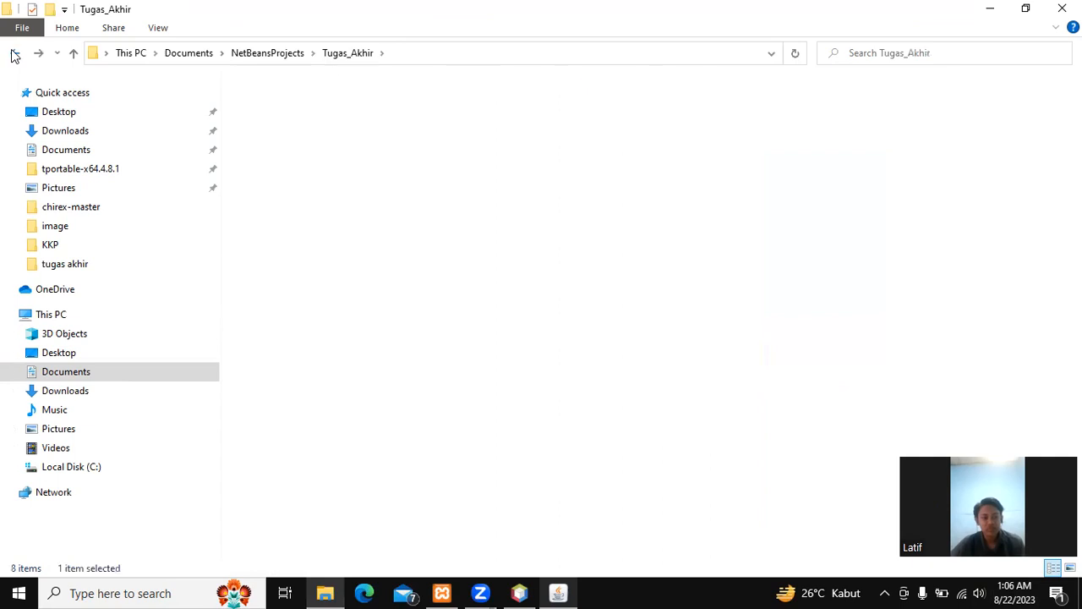
{"action": "left_click", "coordinate": [15, 53]}
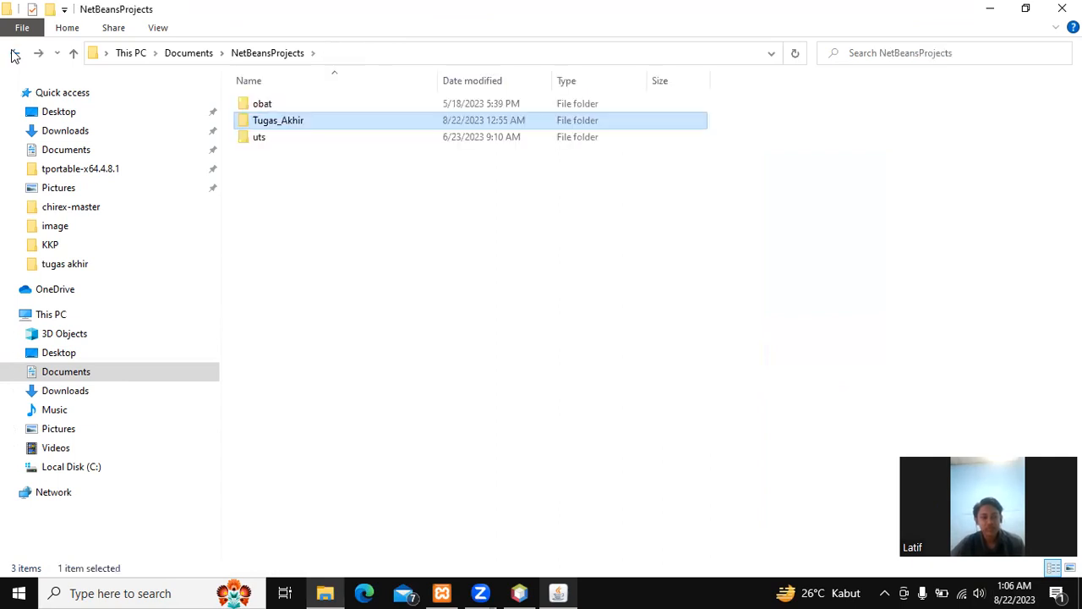
{"action": "left_click", "coordinate": [14, 53]}
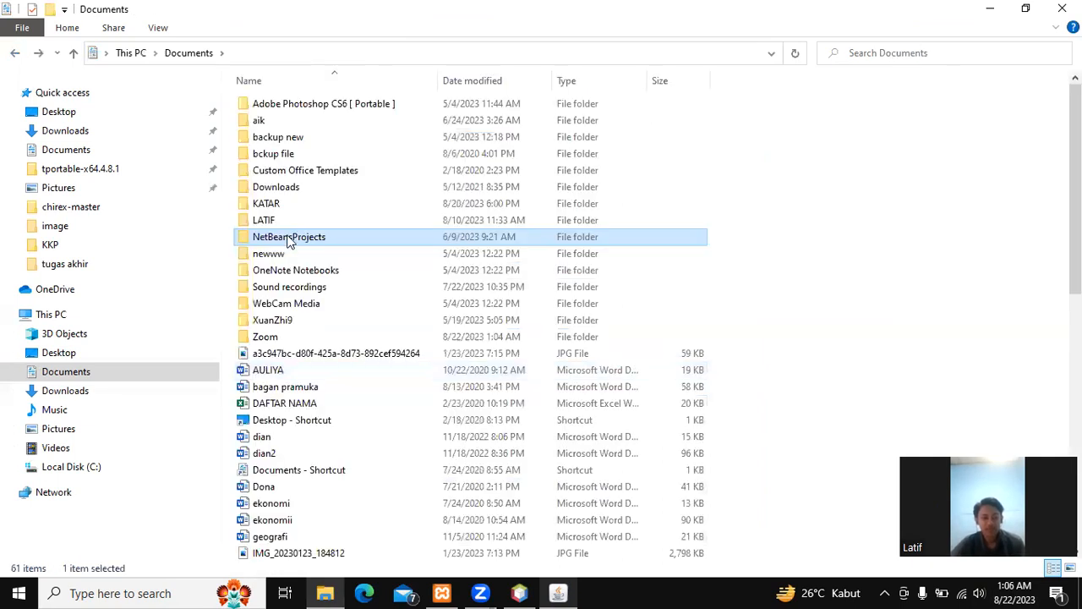
{"action": "double_click", "coordinate": [289, 238]}
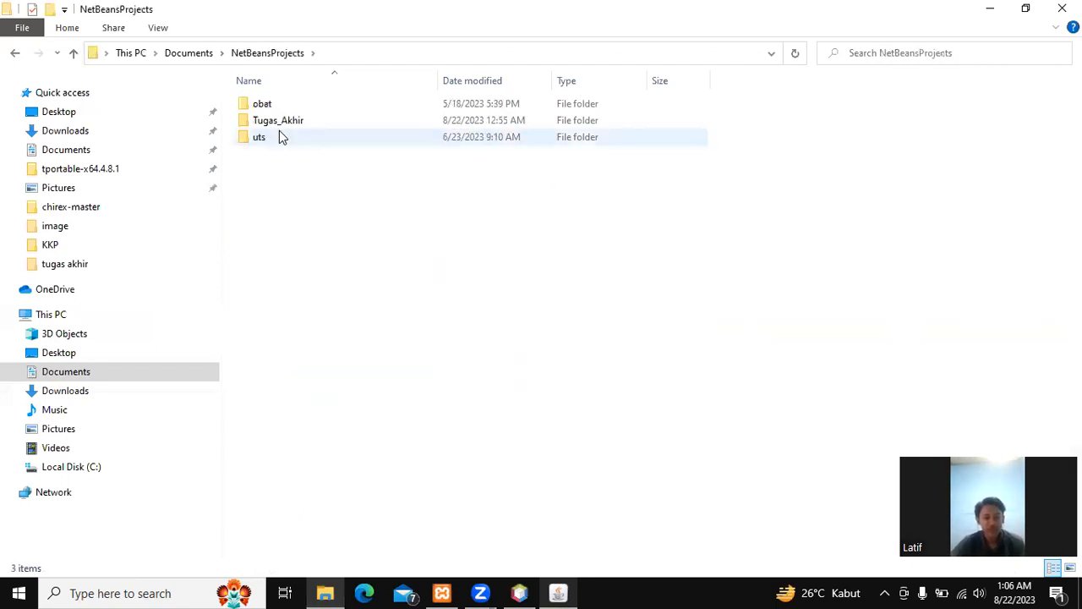
{"action": "double_click", "coordinate": [284, 127]}
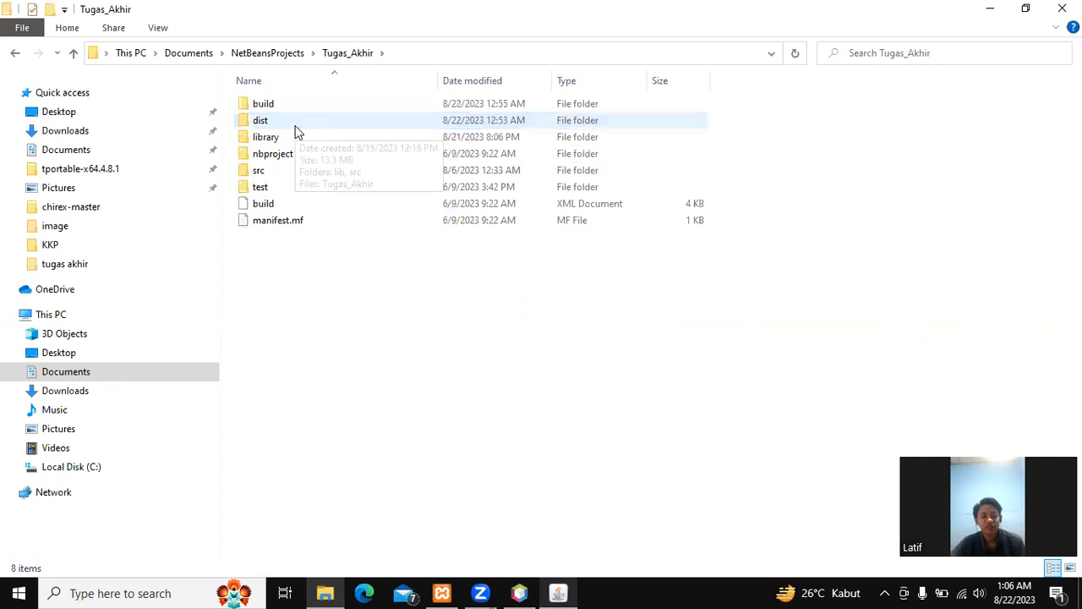
{"action": "left_click", "coordinate": [291, 125]}
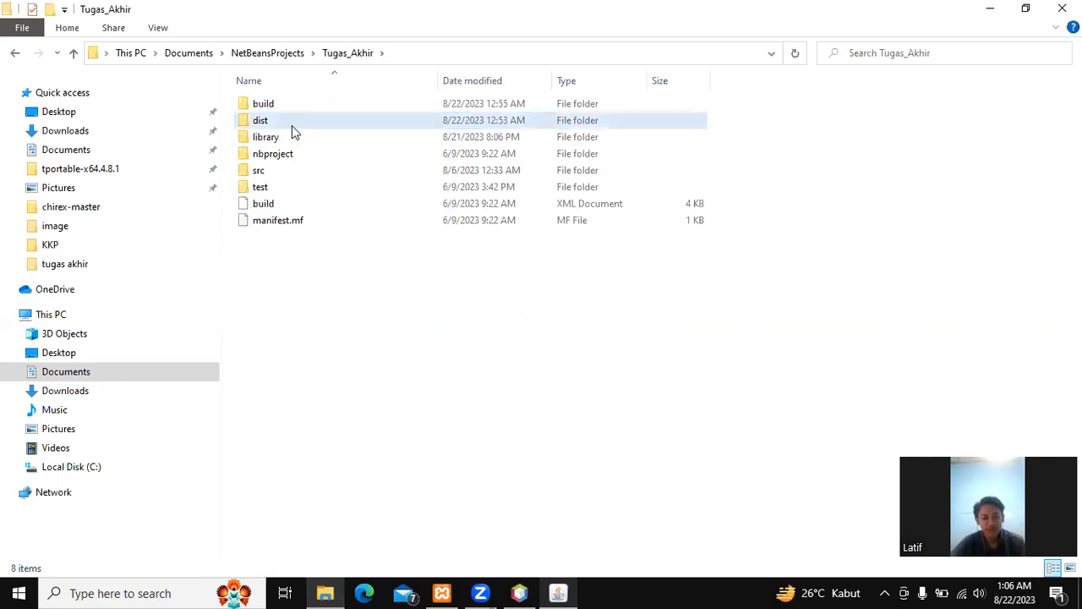
{"action": "key", "text": "F2"}
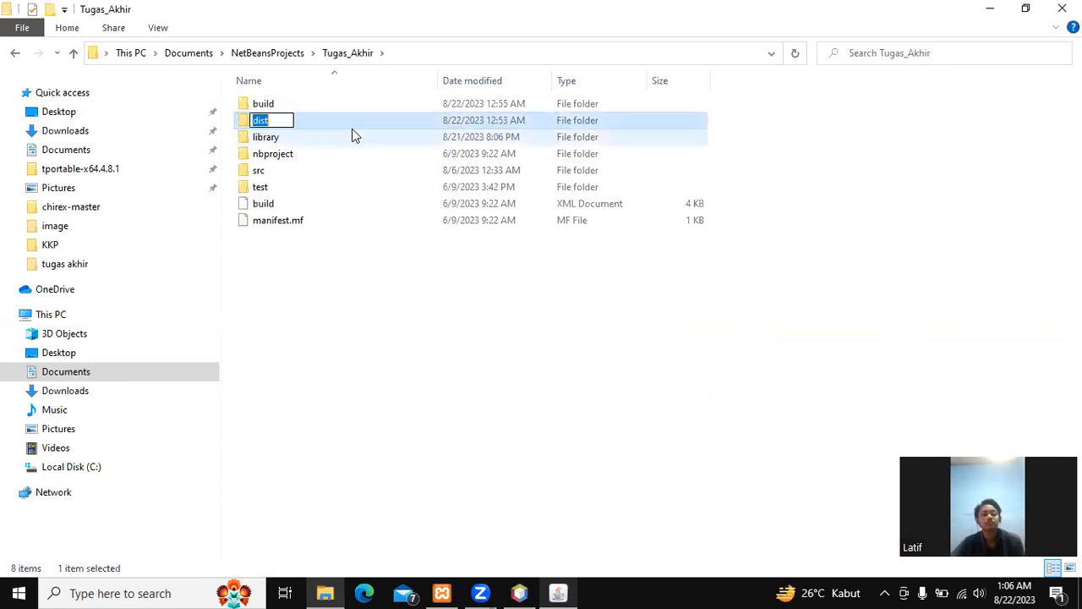
{"action": "left_click", "coordinate": [352, 125]}
{"action": "double_click", "coordinate": [351, 127]}
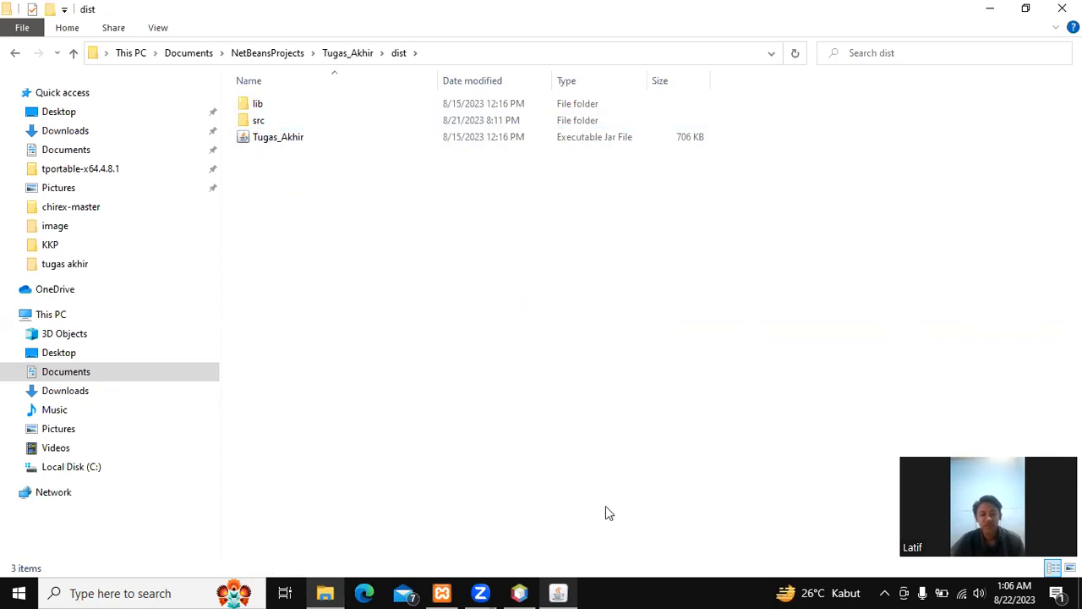
Step: Sign in to the app with the Admin username, the account password and the Admin role
{"action": "left_click", "coordinate": [560, 593]}
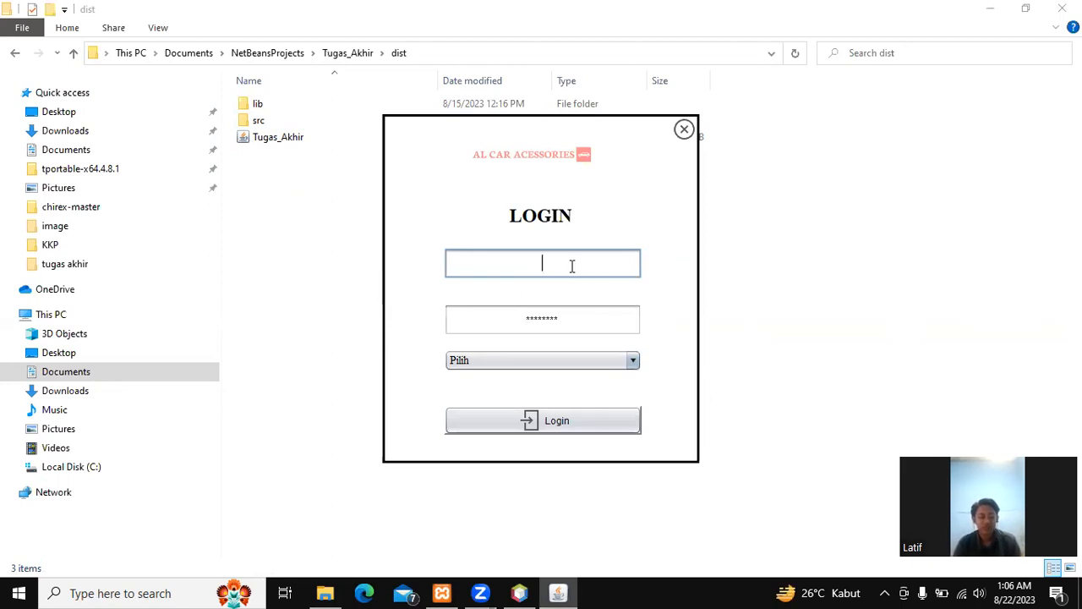
{"action": "type", "text": "A"}
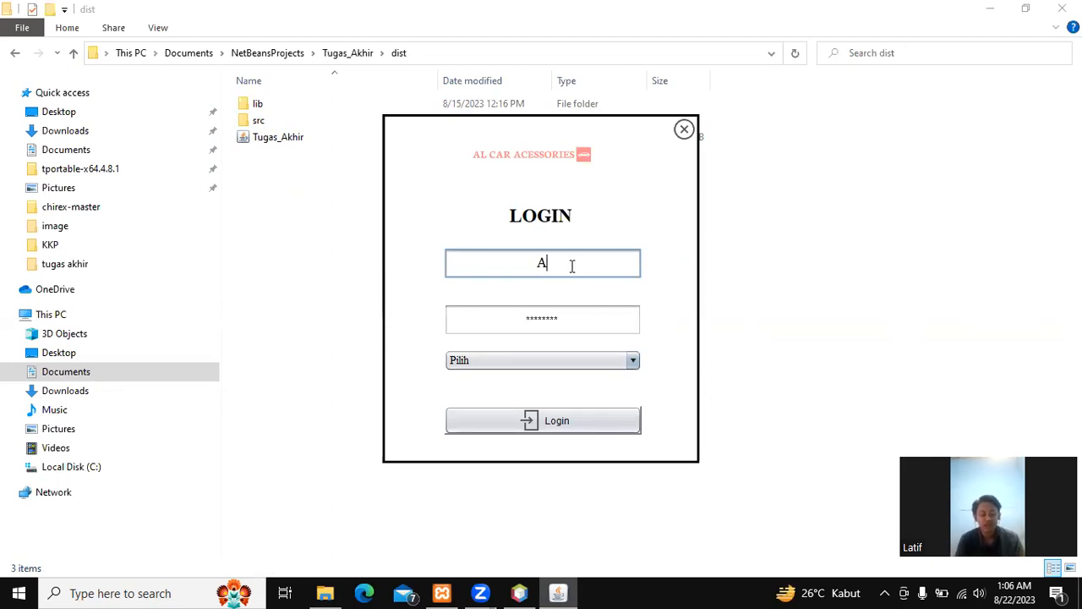
{"action": "type", "text": "dmin"}
{"action": "key", "text": "Tab"}
{"action": "type", "text": "adm"}
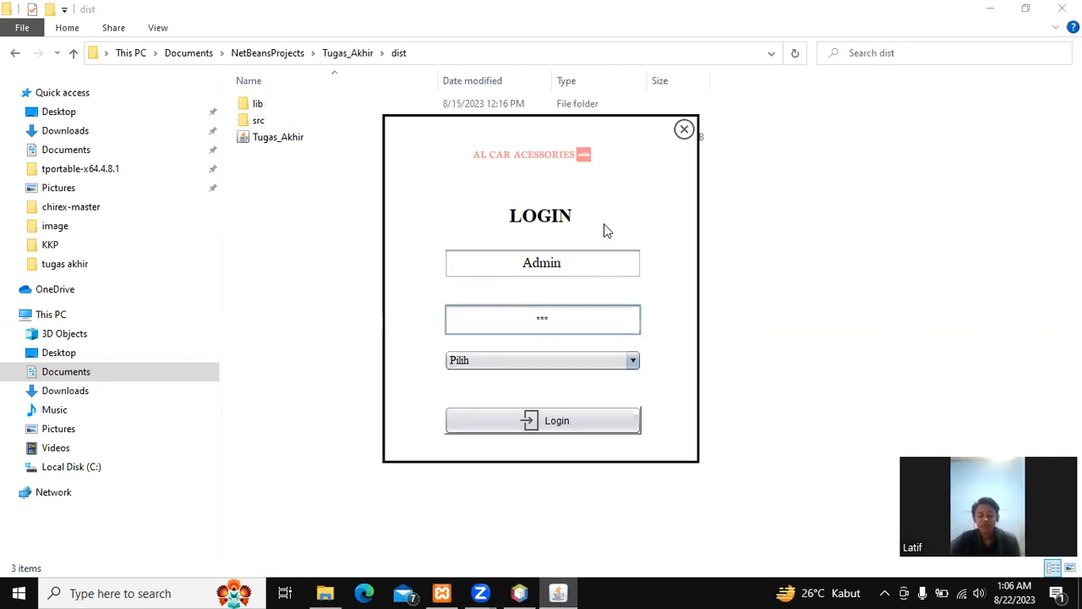
{"action": "left_click", "coordinate": [632, 362]}
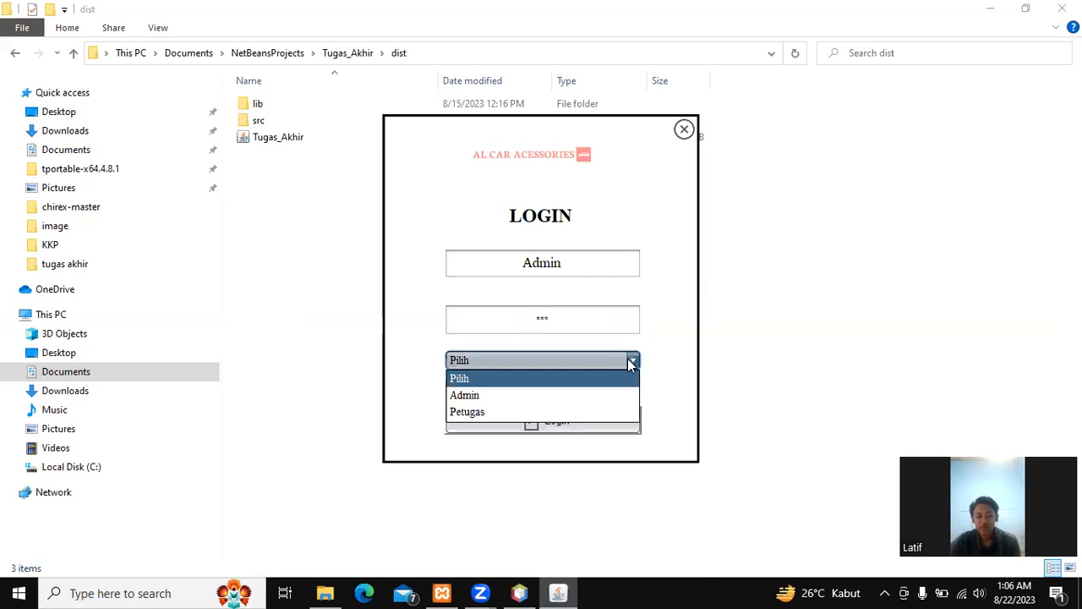
{"action": "left_click", "coordinate": [514, 397]}
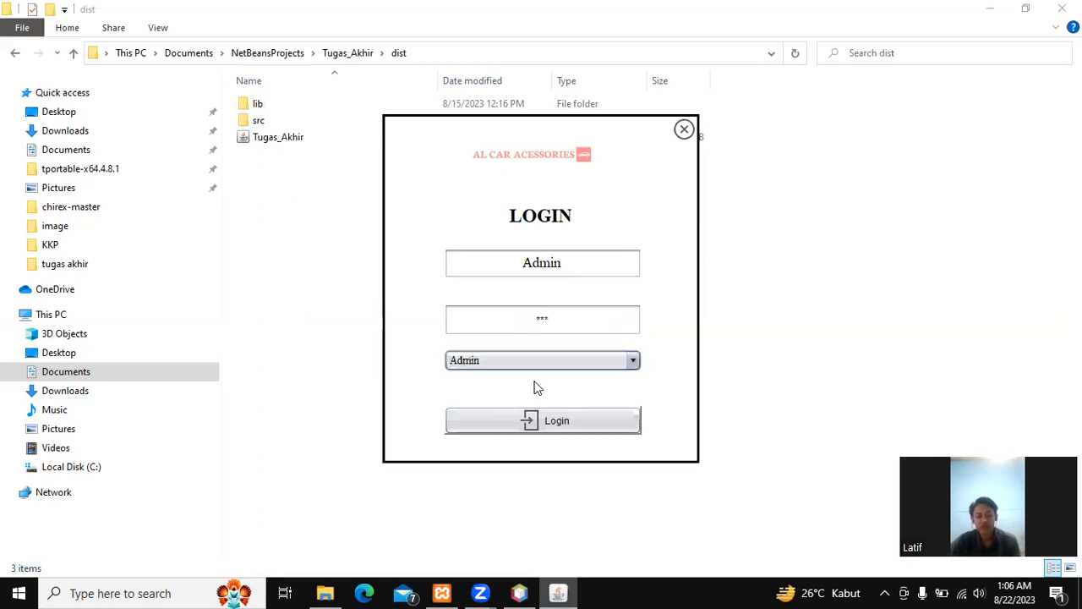
{"action": "left_click", "coordinate": [549, 431]}
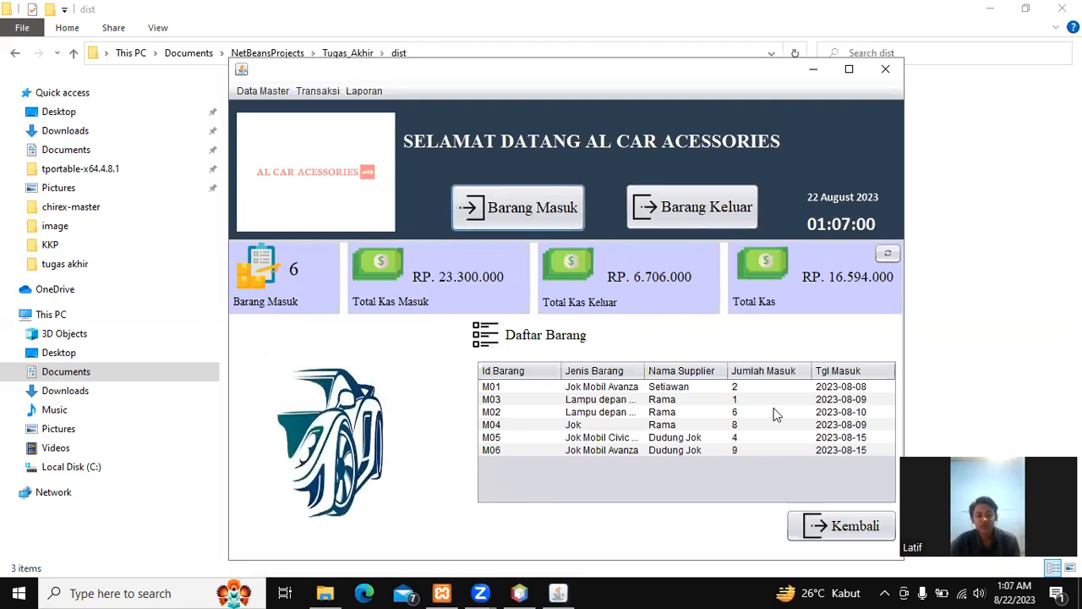
Step: Browse the Data Master menu, then return to the login screen with Kembali
{"action": "left_click", "coordinate": [263, 91]}
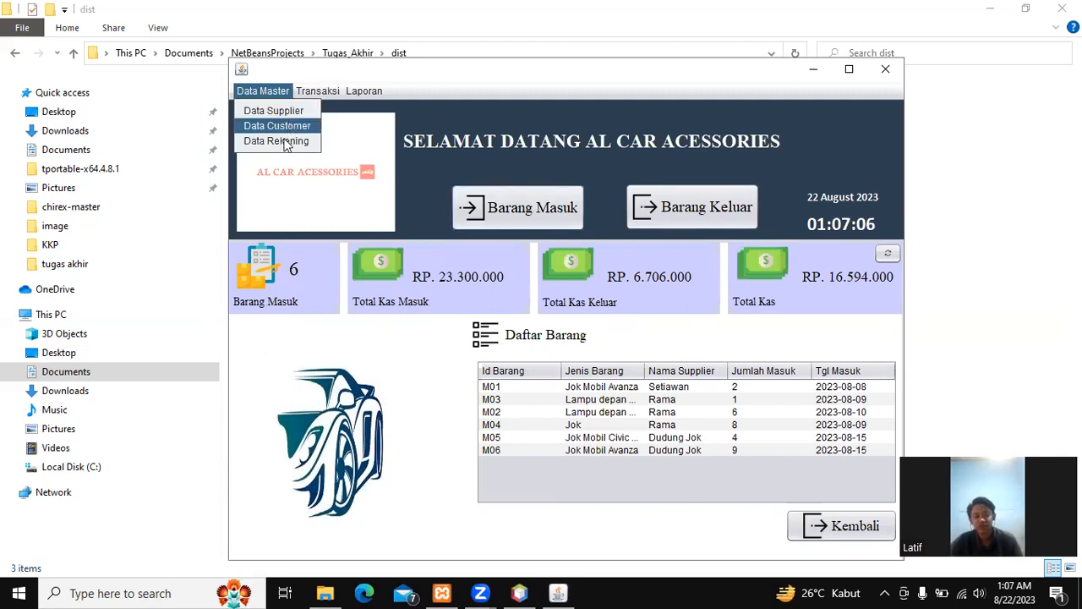
{"action": "mouse_move", "coordinate": [318, 88]}
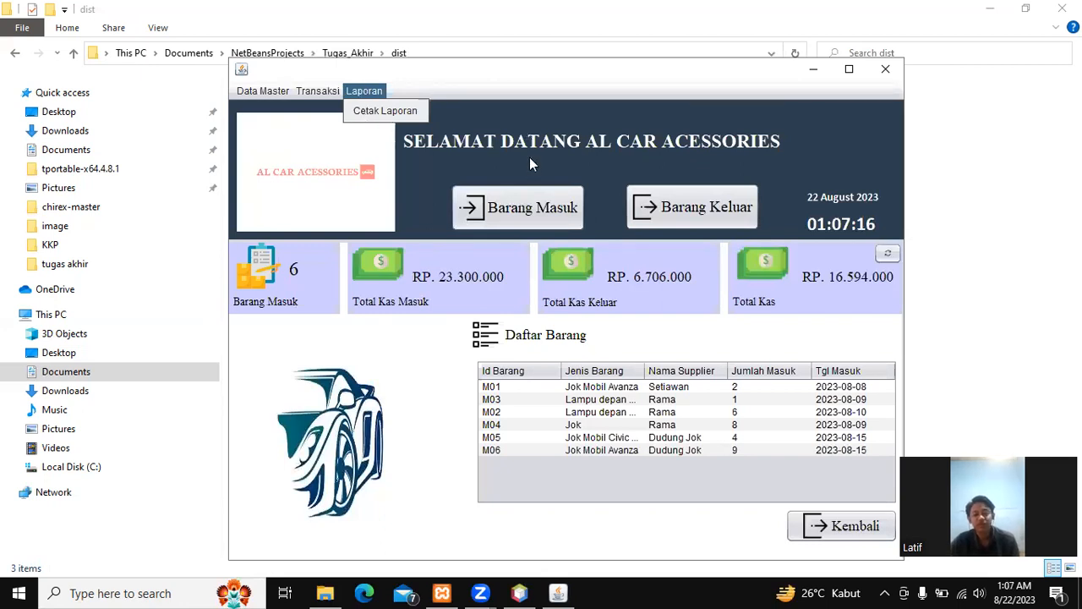
{"action": "left_click", "coordinate": [788, 489]}
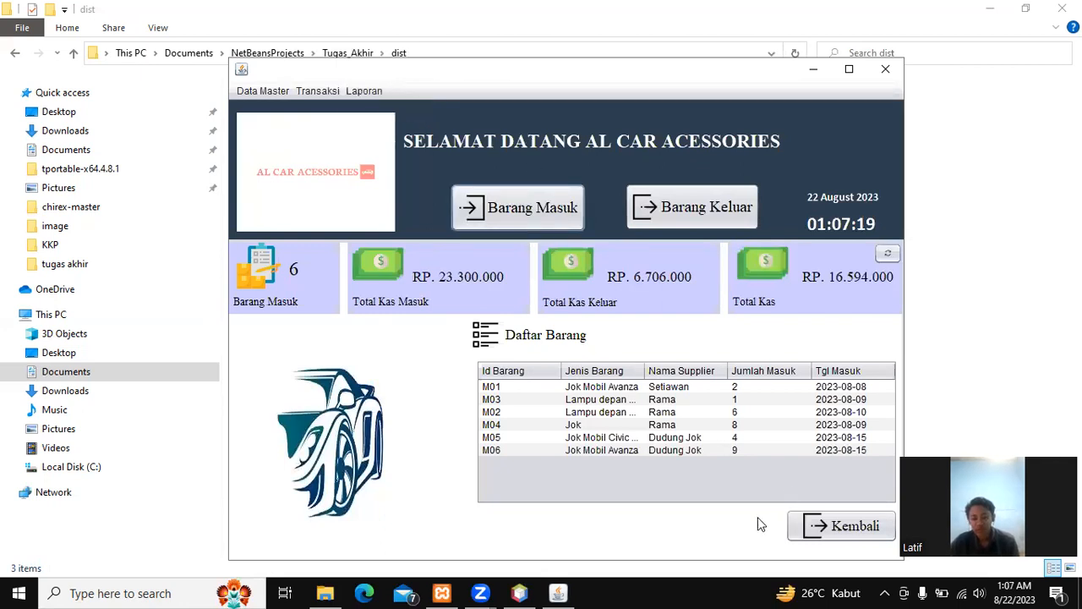
{"action": "left_click", "coordinate": [808, 529]}
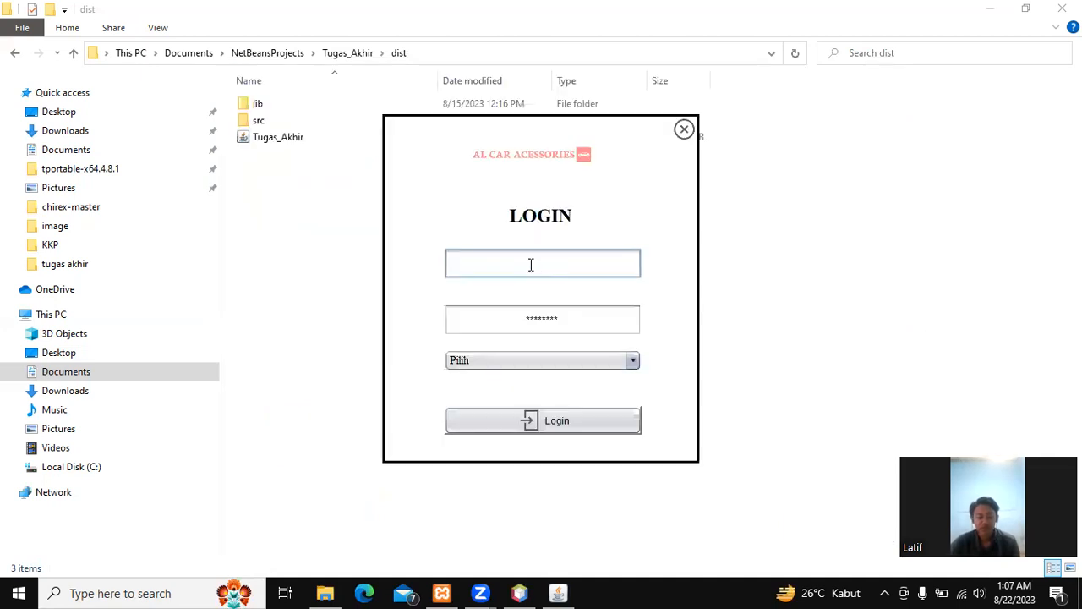
{"action": "type", "text": "Petugas"}
{"action": "key", "text": "Tab"}
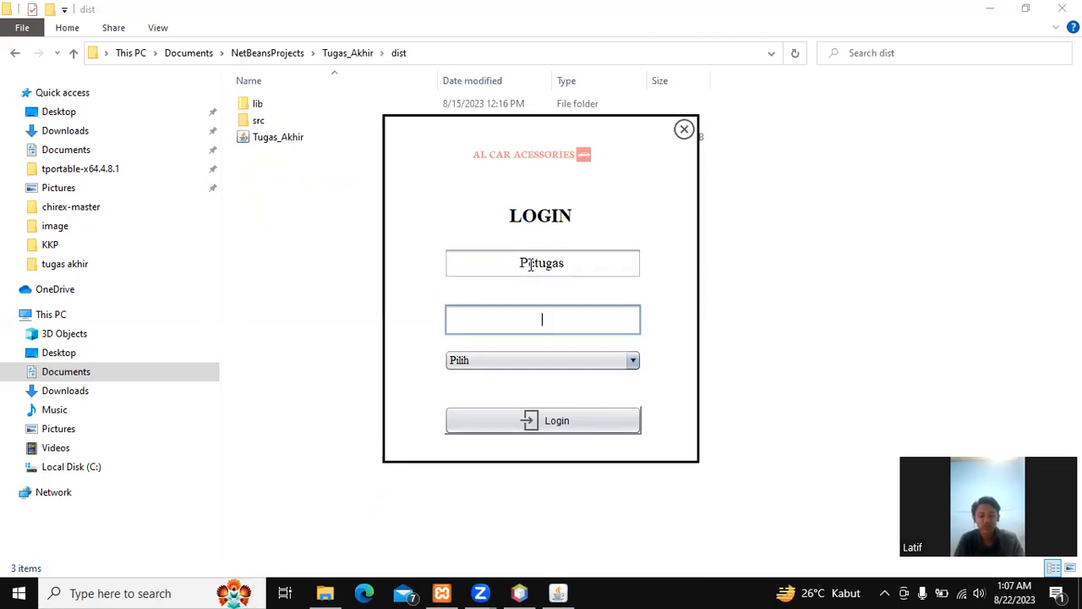
{"action": "type", "text": "1234"}
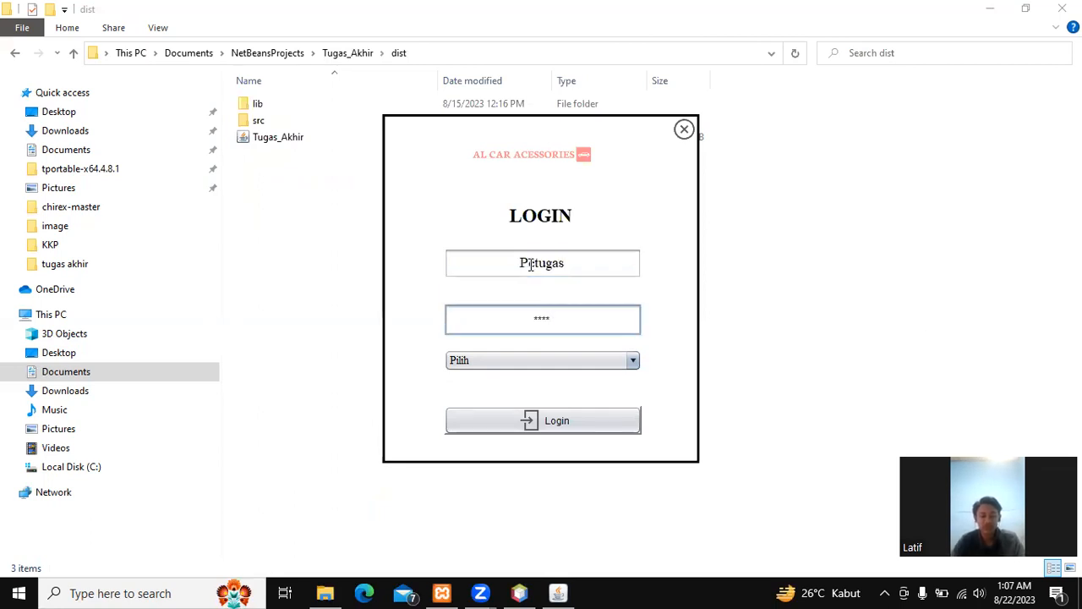
{"action": "left_click", "coordinate": [508, 362]}
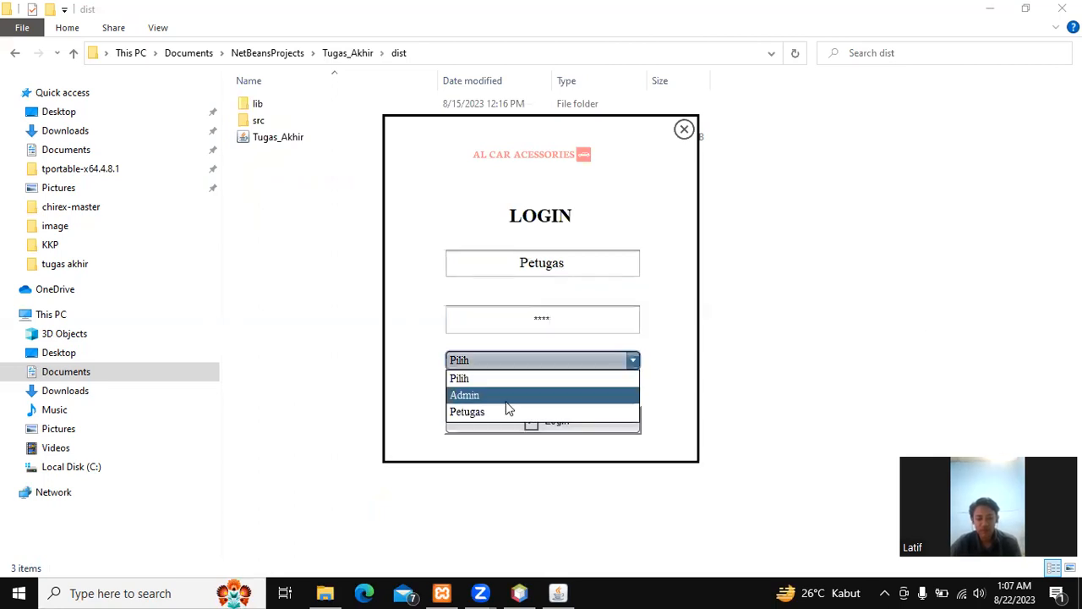
{"action": "left_click", "coordinate": [507, 412]}
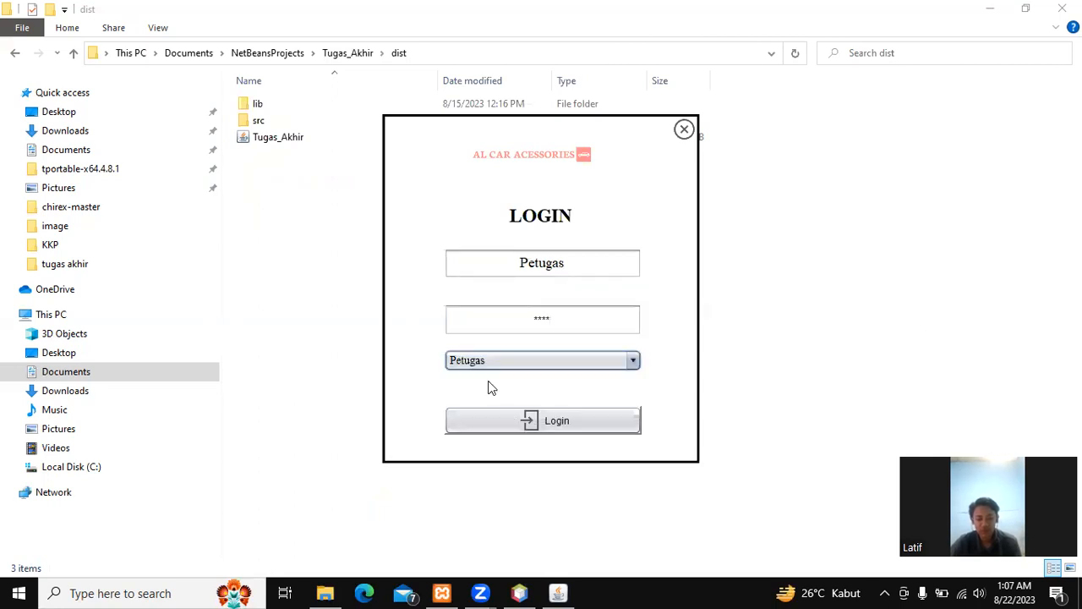
{"action": "left_click", "coordinate": [492, 420]}
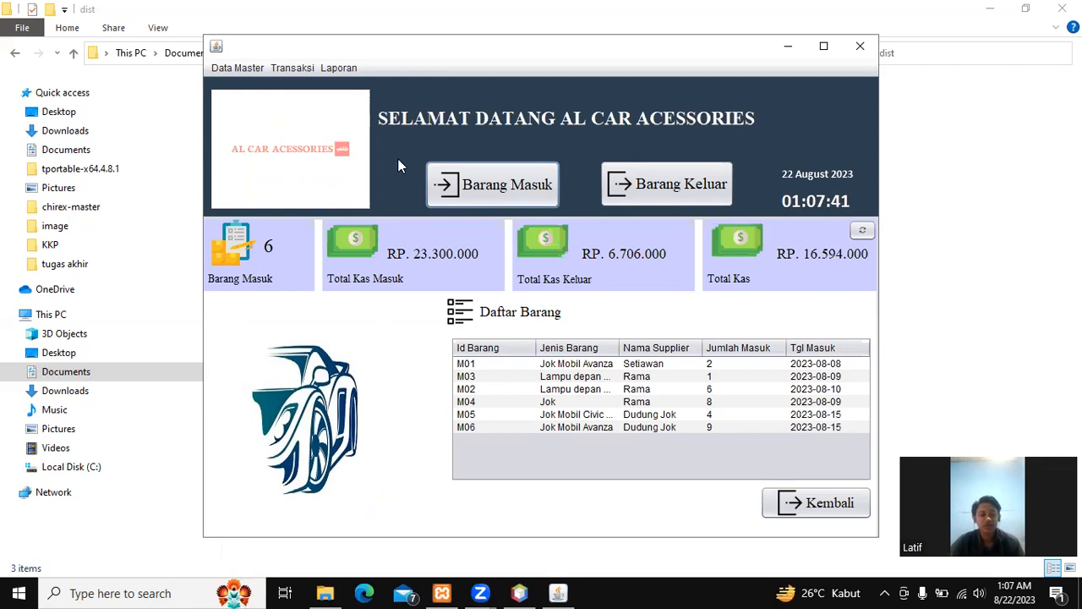
{"action": "left_click", "coordinate": [246, 69]}
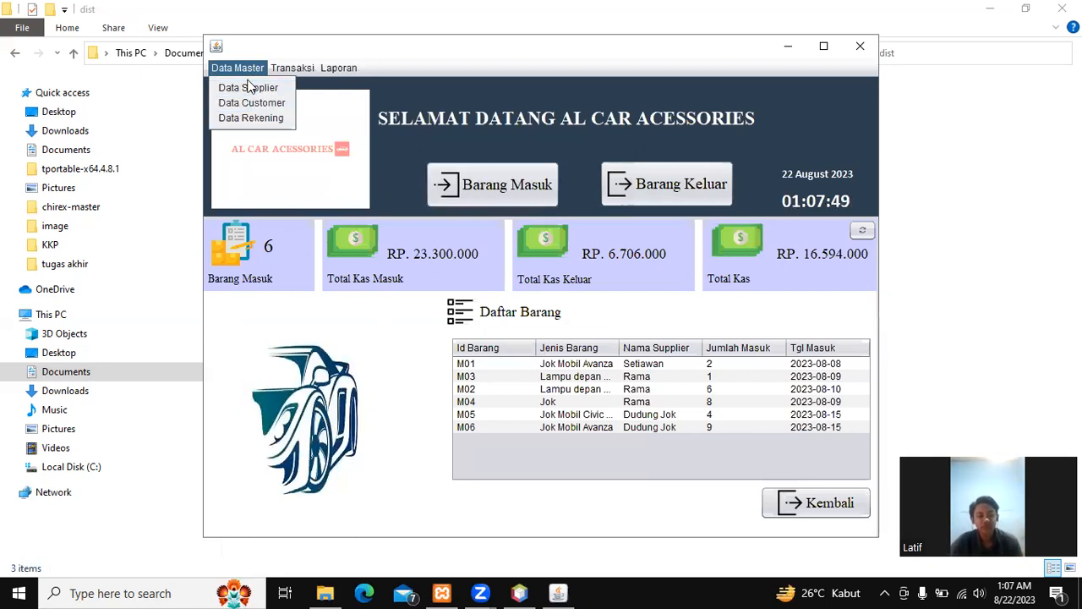
{"action": "key", "text": "Right"}
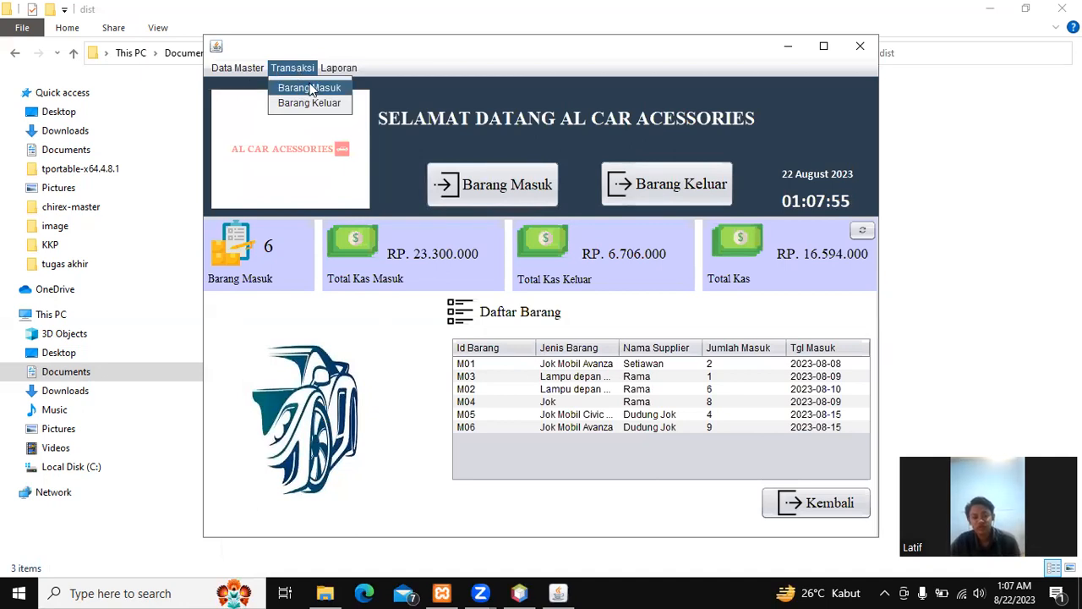
{"action": "mouse_move", "coordinate": [338, 69]}
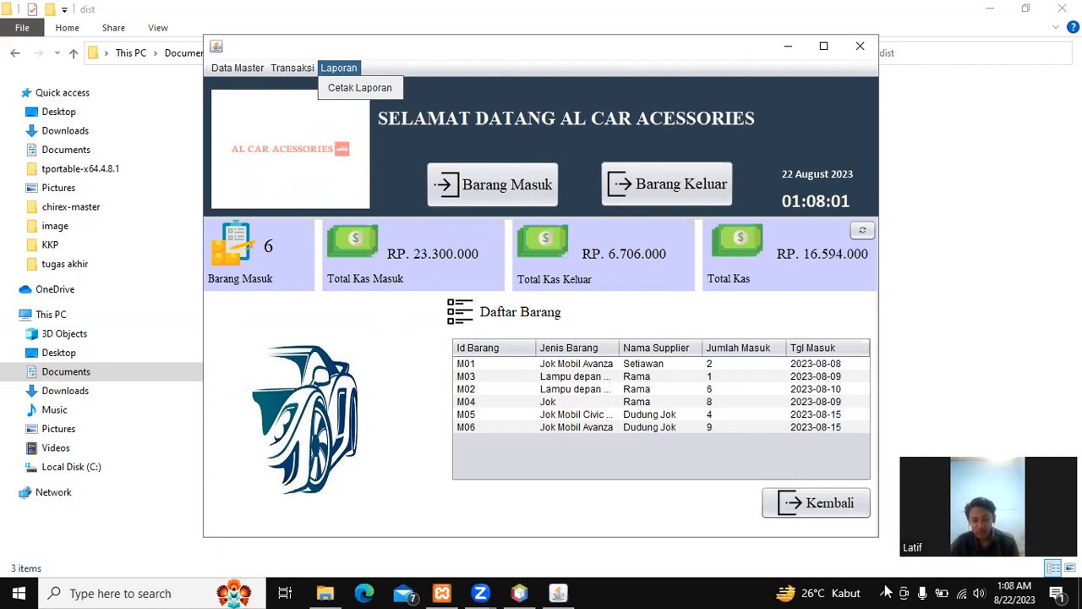
{"action": "left_click", "coordinate": [820, 509]}
{"action": "left_click", "coordinate": [804, 509]}
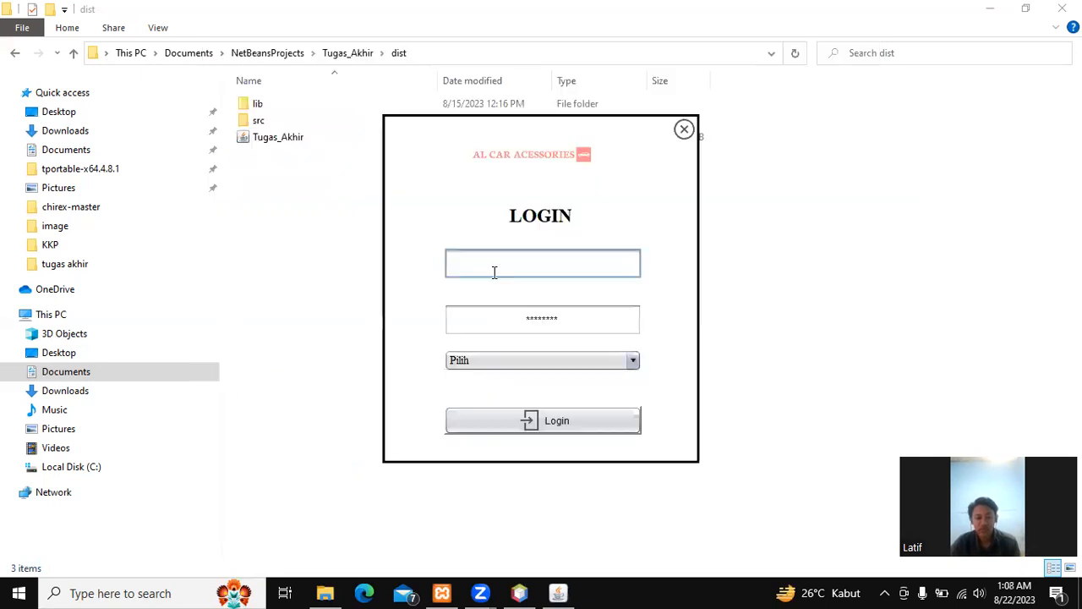
Step: Log in again as Admin with the Admin role and open the Data Master menu
{"action": "type", "text": "Admin"}
{"action": "key", "text": "Tab"}
{"action": "type", "text": "adm"}
{"action": "left_click", "coordinate": [547, 359]}
{"action": "left_click", "coordinate": [531, 396]}
{"action": "left_click", "coordinate": [540, 429]}
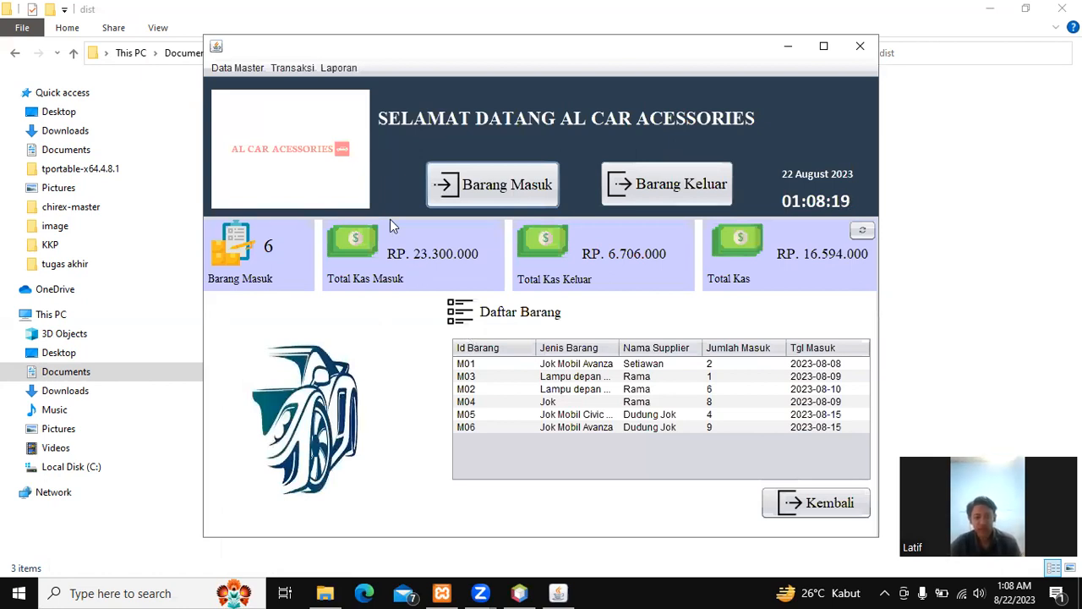
{"action": "left_click", "coordinate": [254, 70]}
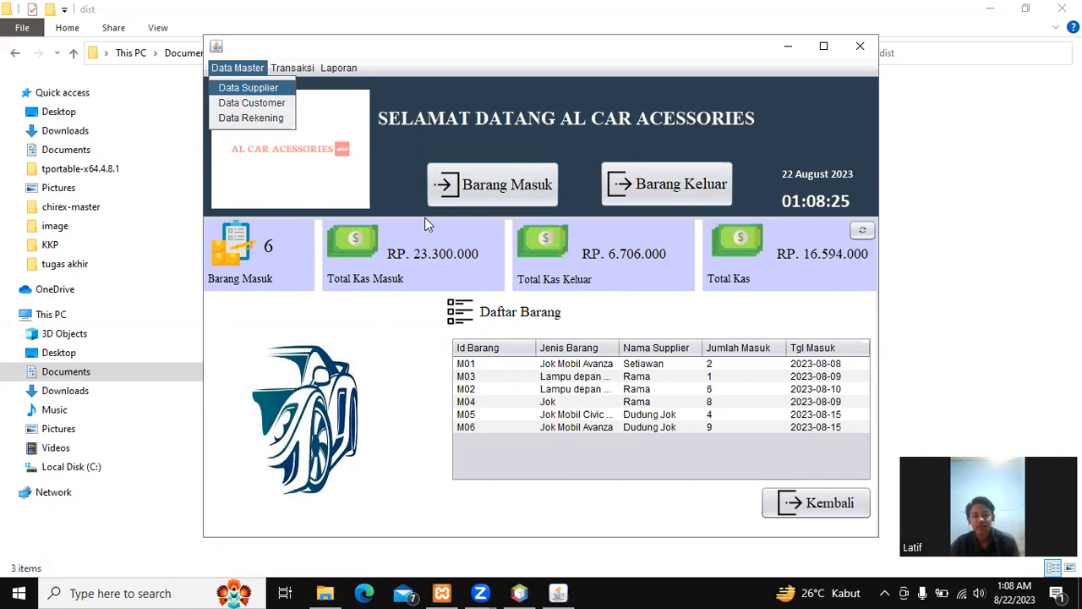
Step: Open Data Supplier and enter the new supplier's code, name, e-mail and phone number
{"action": "key", "text": "Return"}
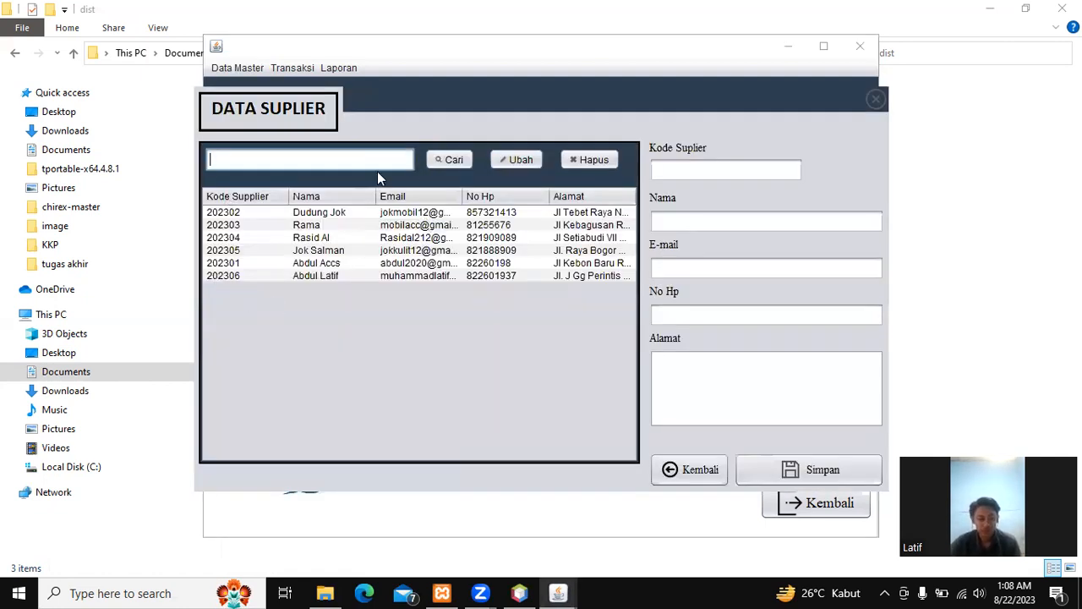
{"action": "key", "text": "Tab"}
{"action": "type", "text": "202307"}
{"action": "key", "text": "Tab"}
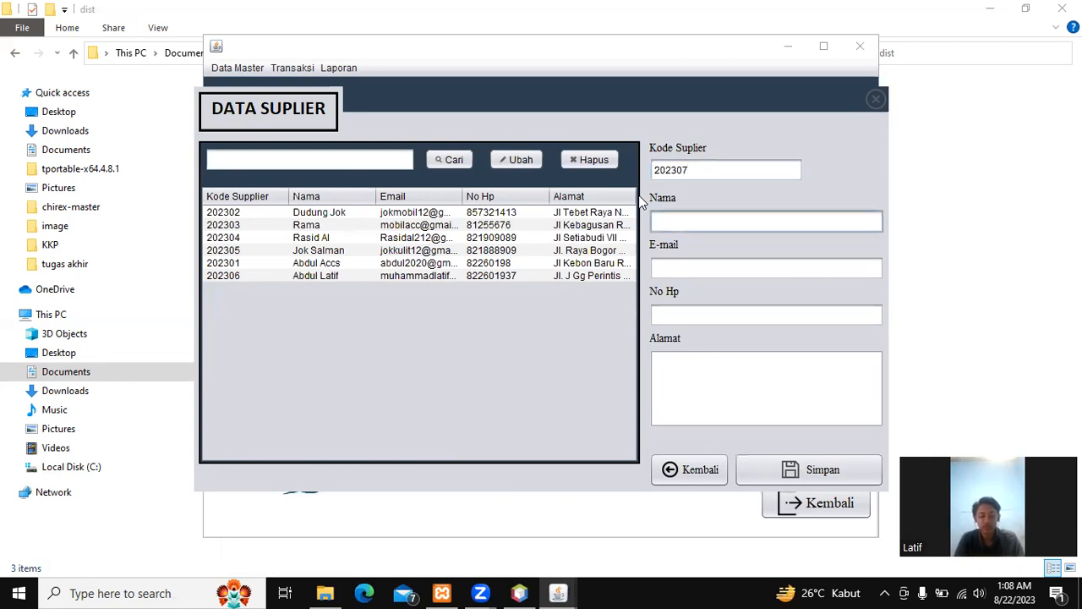
{"action": "type", "text": "Anwar"}
{"action": "key", "text": "Tab"}
{"action": "key", "text": "Tab"}
{"action": "type", "text": "82260193"}
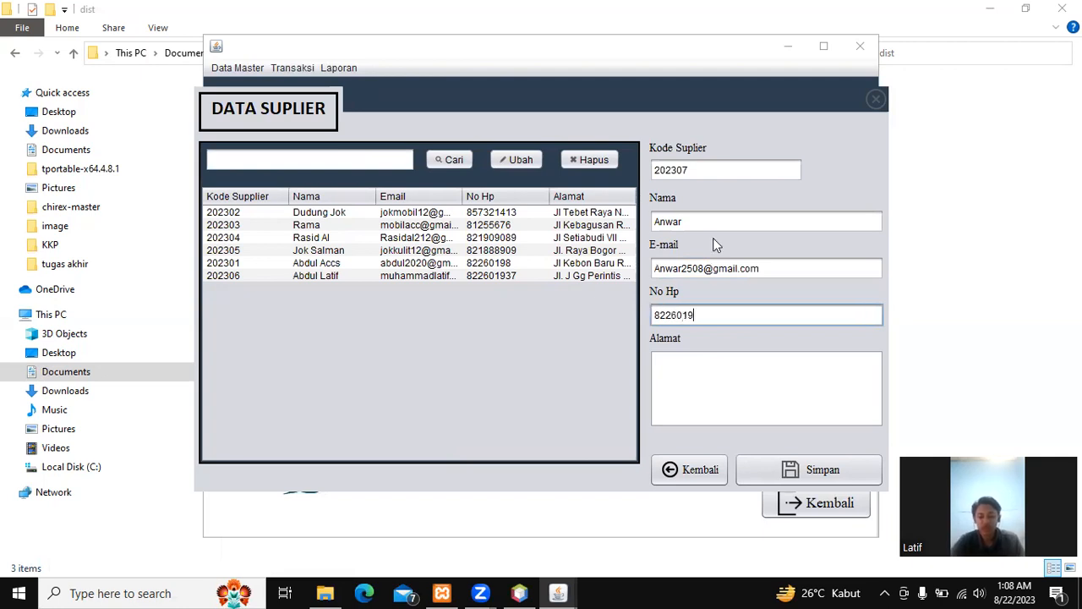
Step: Fill in the supplier's address and save the record, dismissing the confirmation
{"action": "left_click", "coordinate": [723, 404]}
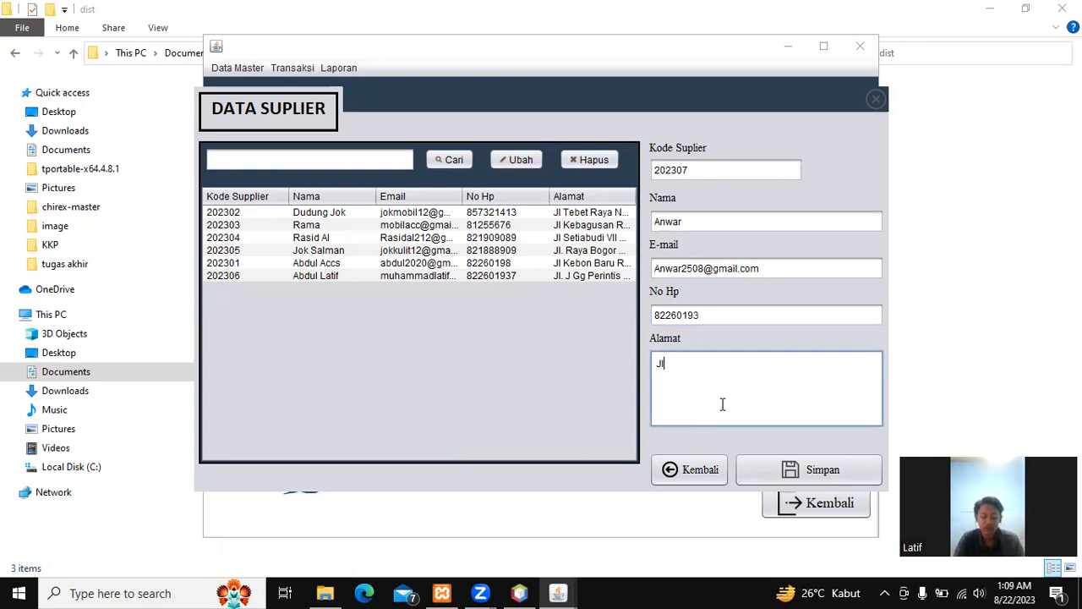
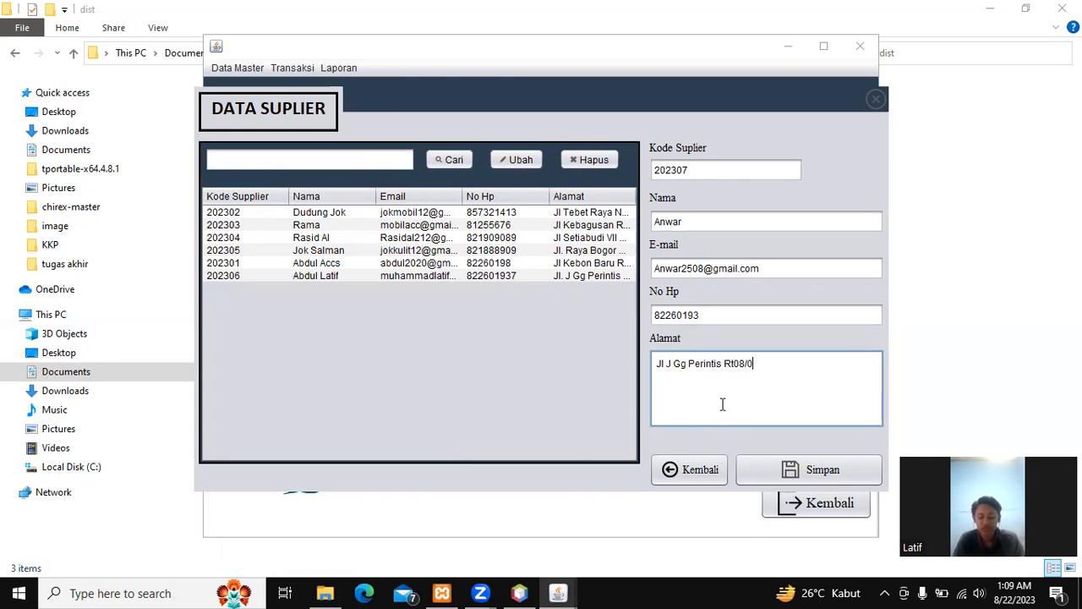
{"action": "left_click", "coordinate": [803, 472]}
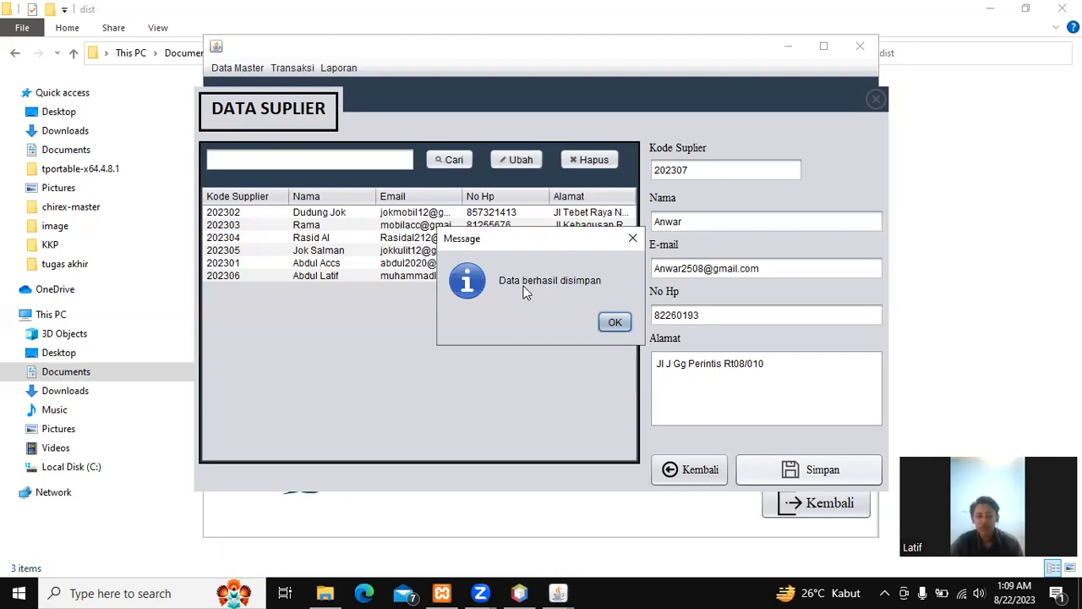
{"action": "left_click", "coordinate": [615, 323]}
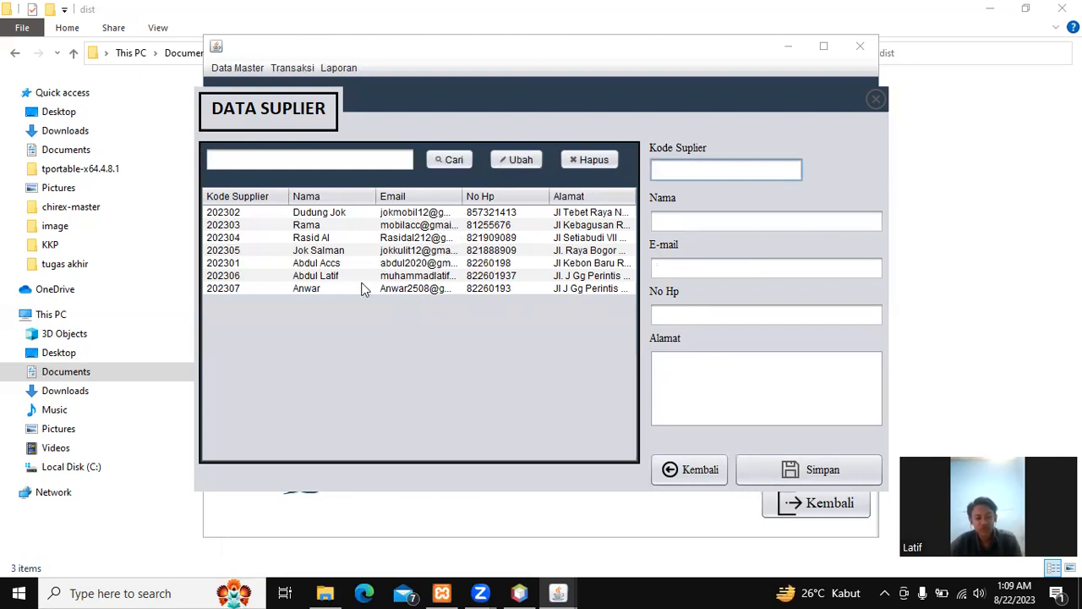
Step: Correct the new supplier's phone number and amend its address, then save with Ubah
{"action": "left_click", "coordinate": [493, 290]}
{"action": "left_click", "coordinate": [766, 315]}
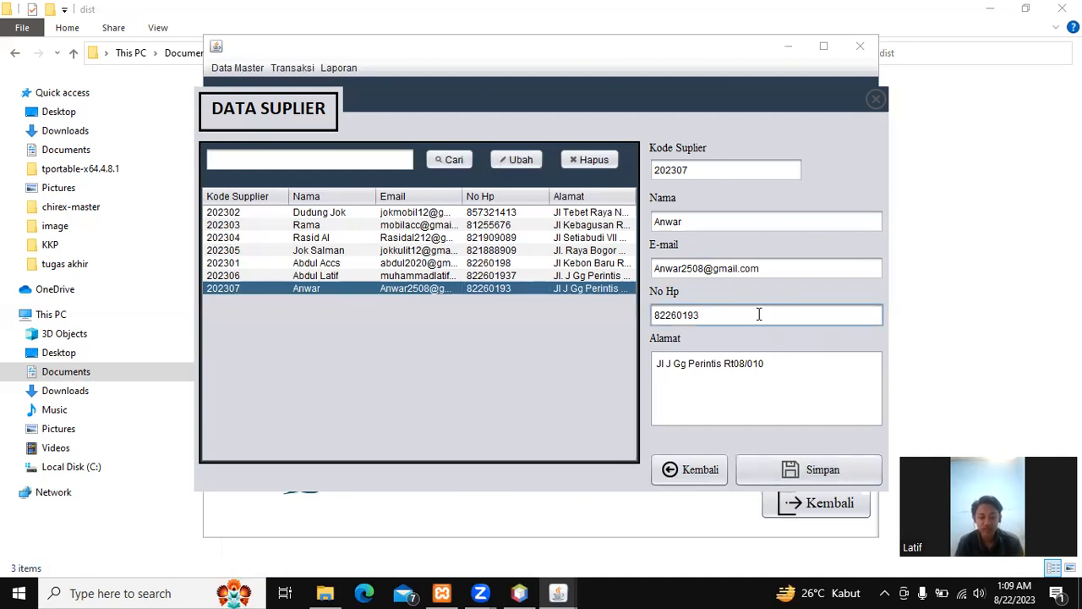
{"action": "type", "text": "7"}
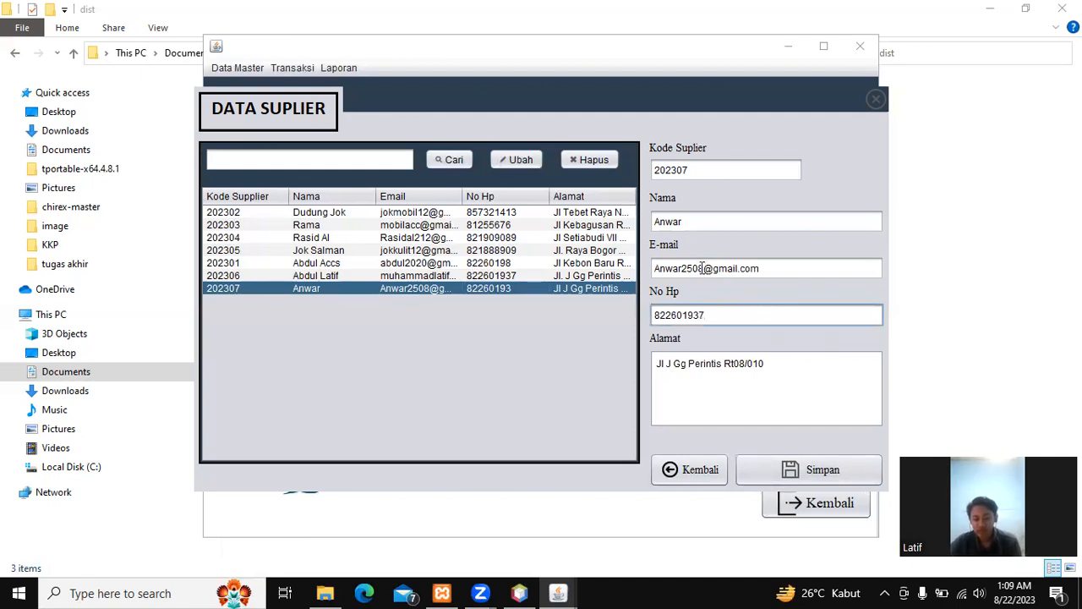
{"action": "left_click", "coordinate": [794, 364]}
{"action": "left_click", "coordinate": [727, 364]}
{"action": "key", "text": "BackSpace"}
{"action": "type", "text": "R"}
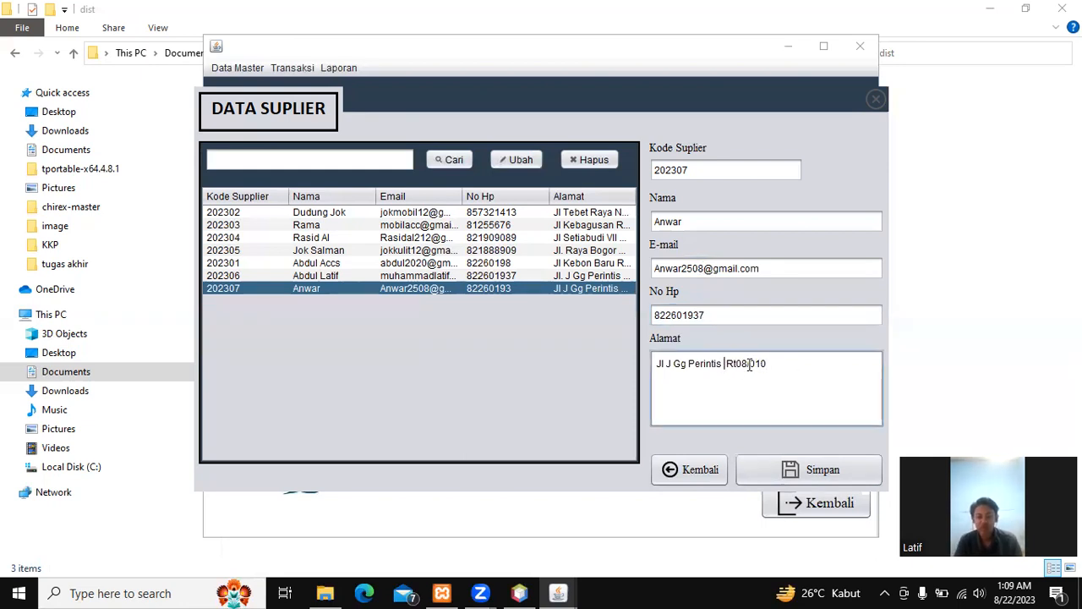
{"action": "type", "text": "No20"}
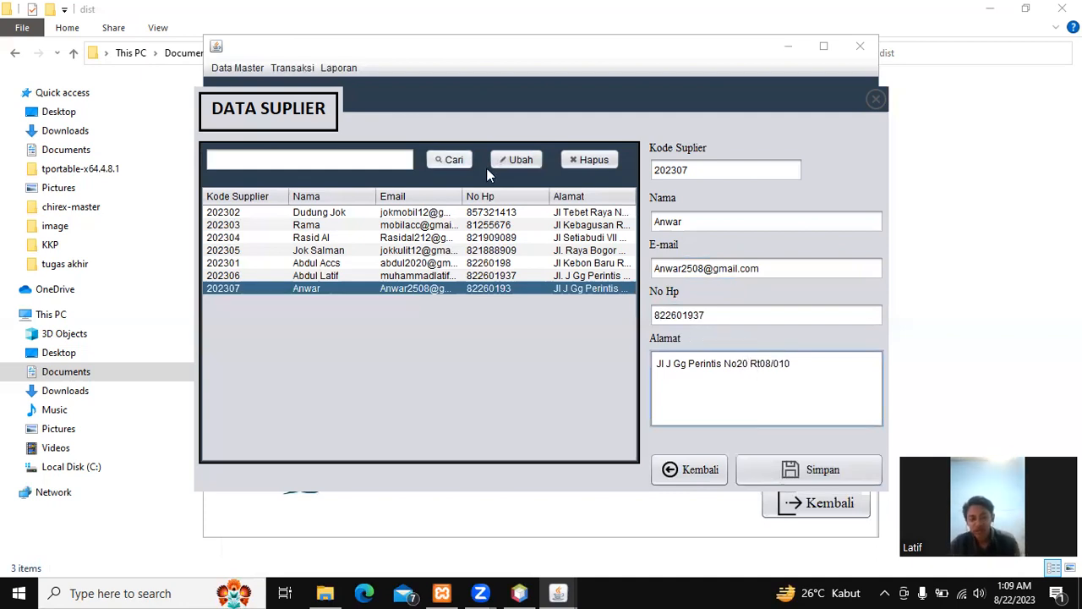
{"action": "left_click", "coordinate": [521, 161]}
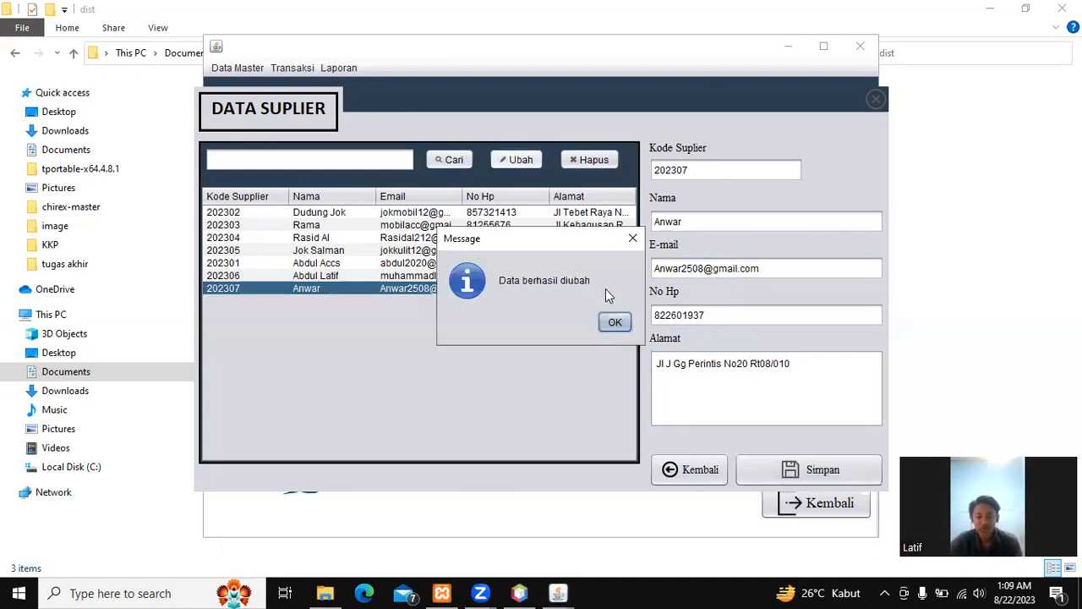
{"action": "left_click", "coordinate": [615, 322]}
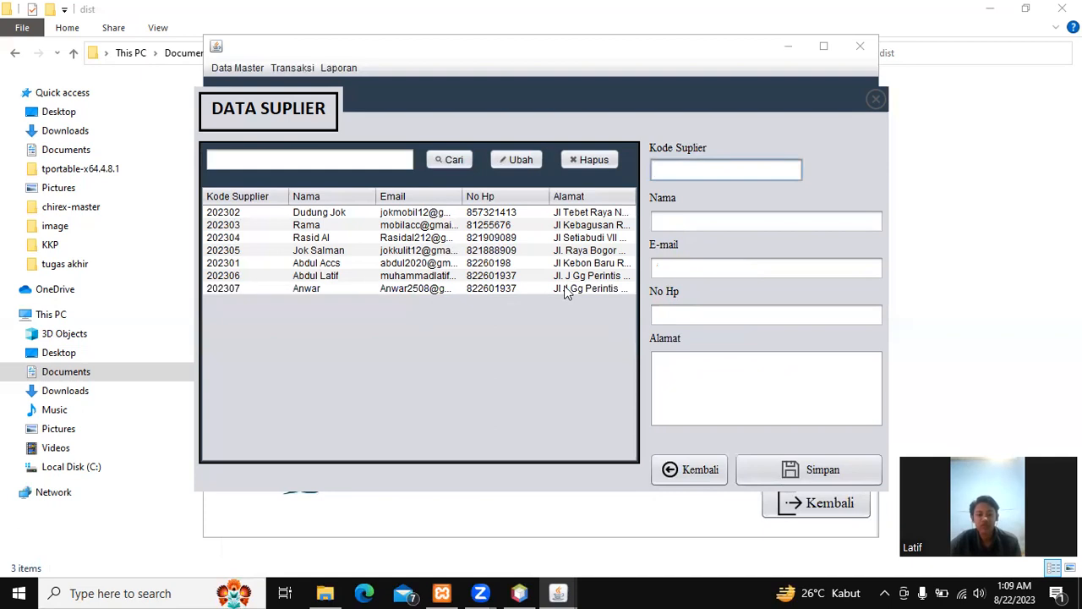
Step: Delete the new supplier record with Hapus and confirm the deletion
{"action": "left_click", "coordinate": [604, 289]}
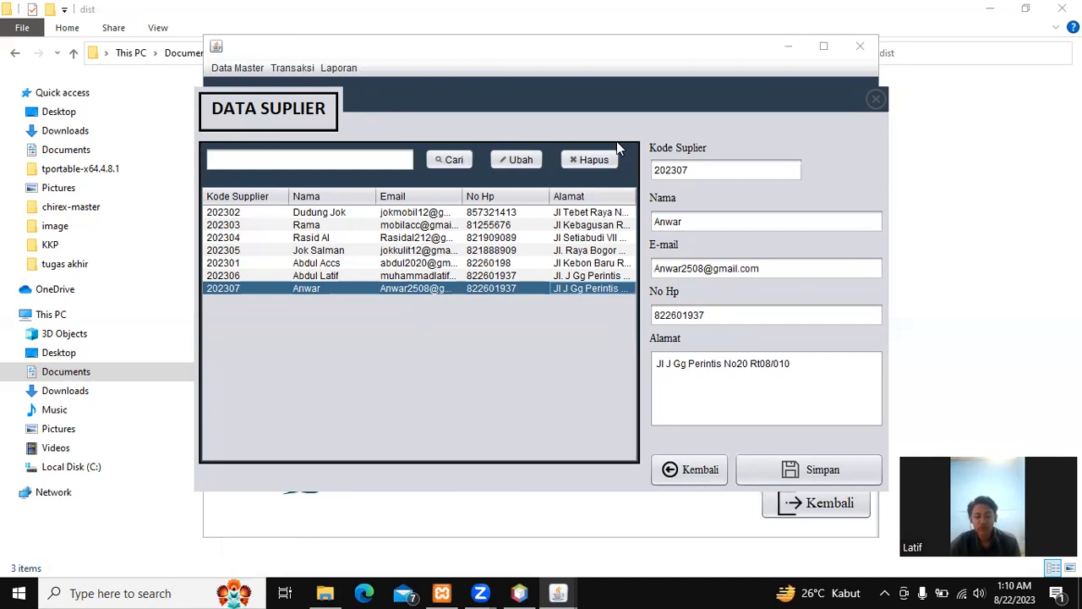
{"action": "left_click", "coordinate": [602, 165]}
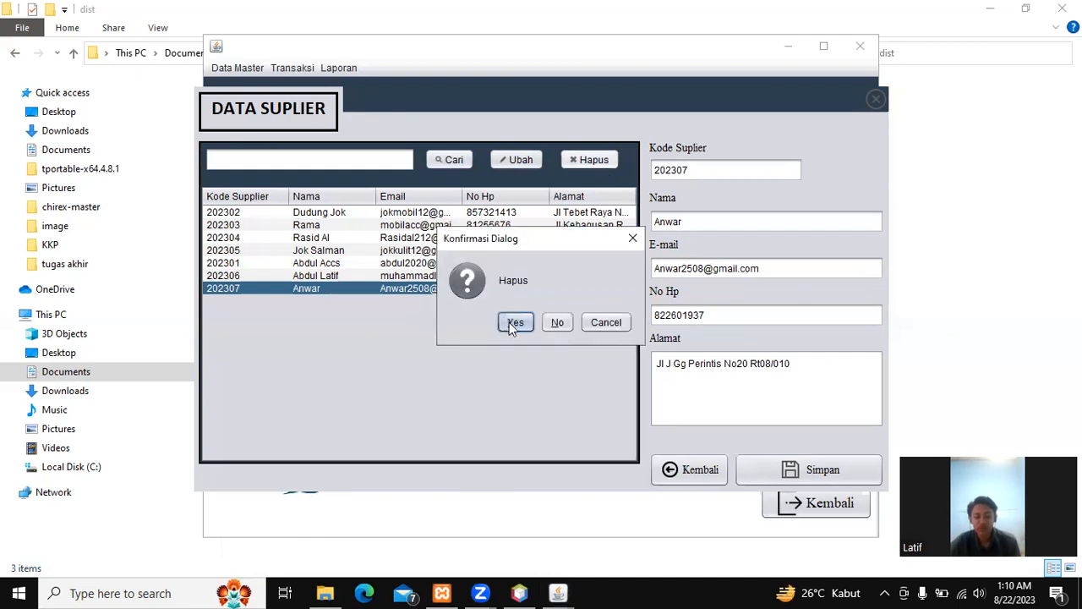
{"action": "left_click", "coordinate": [515, 323]}
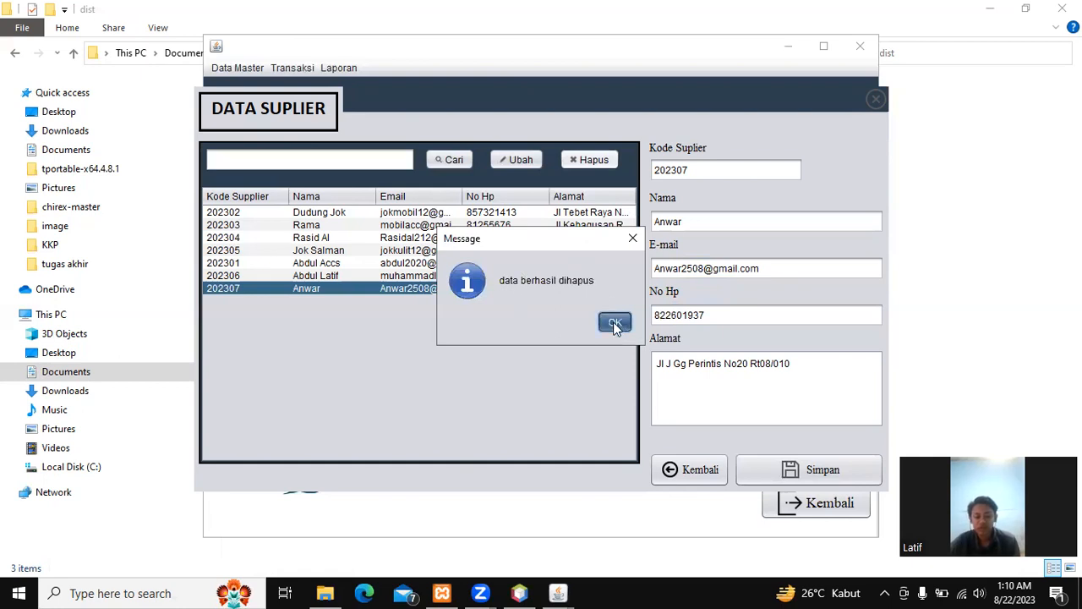
{"action": "key", "text": "Return"}
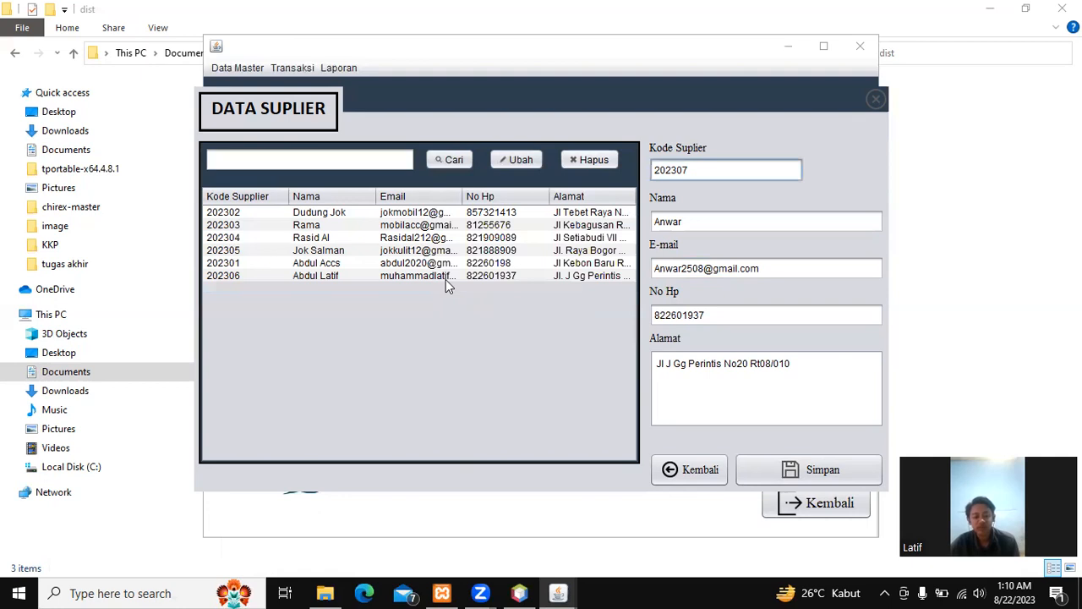
Step: Test the supplier search with a name, clear it to list all suppliers, then close the window
{"action": "left_click", "coordinate": [330, 160]}
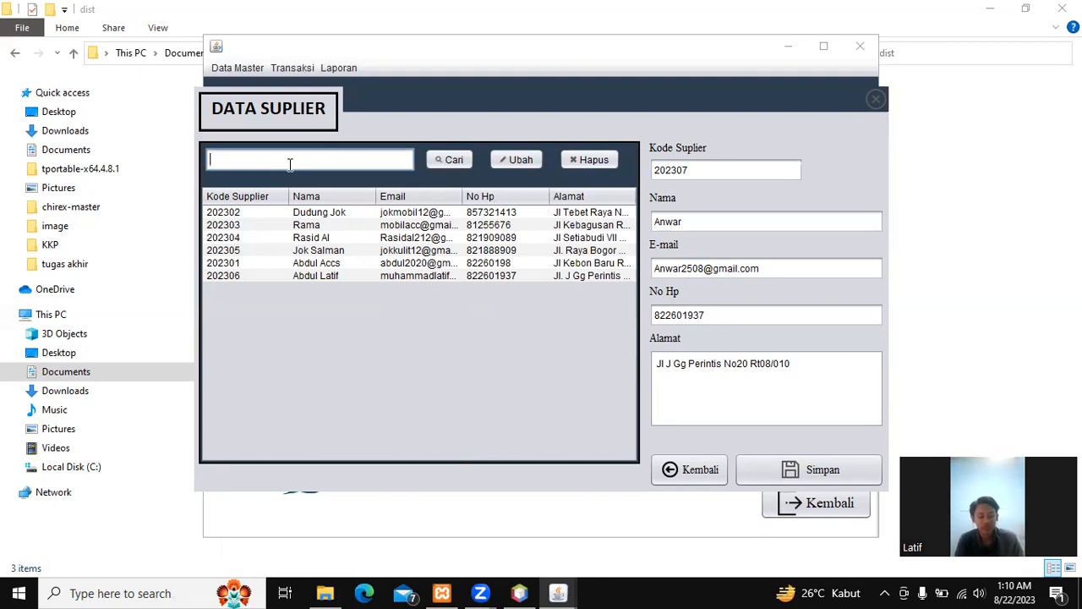
{"action": "type", "text": "Du"}
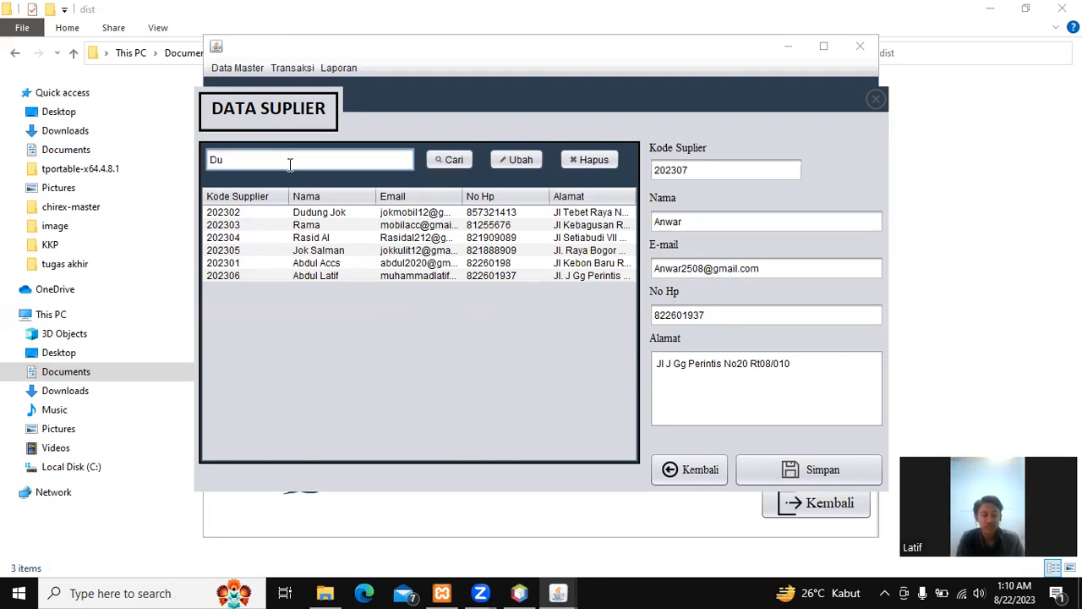
{"action": "type", "text": "du"}
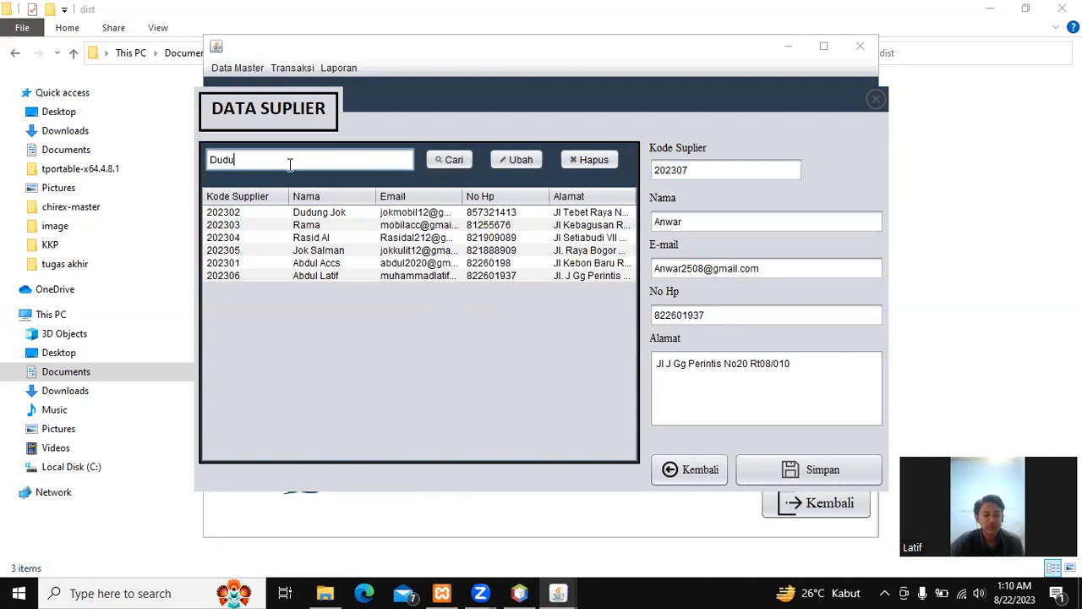
{"action": "left_click", "coordinate": [437, 160]}
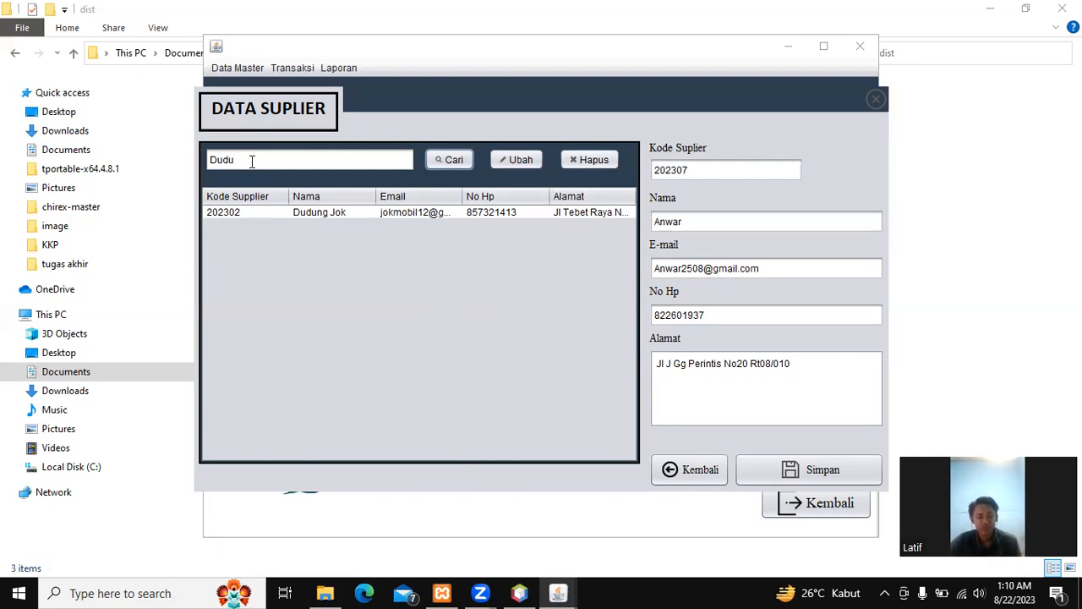
{"action": "left_click_drag", "start_coordinate": [255, 159], "coordinate": [178, 157]}
{"action": "key", "text": "BackSpace"}
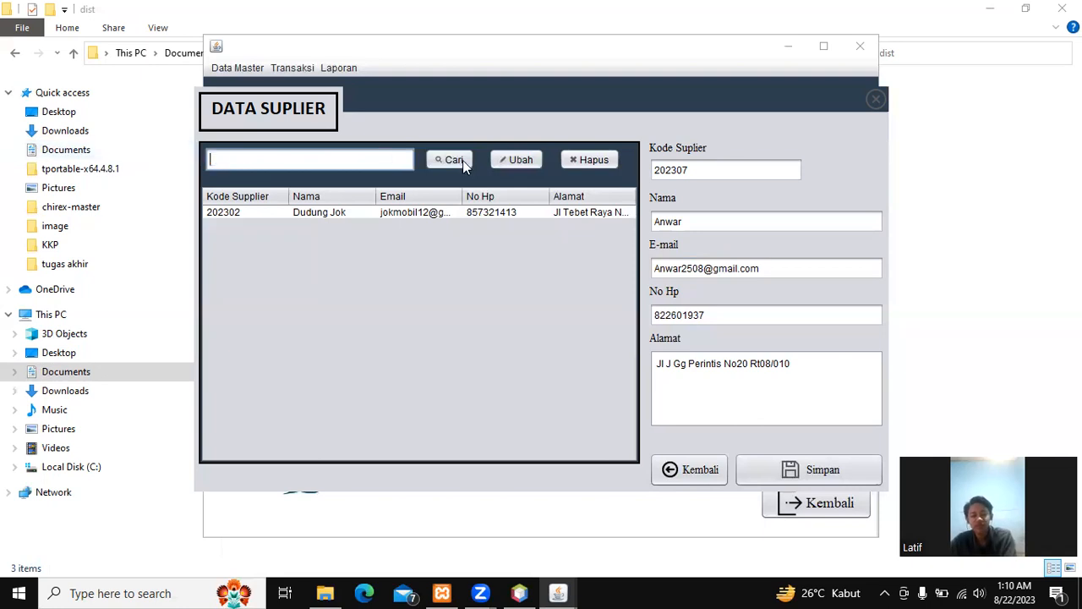
{"action": "left_click", "coordinate": [449, 160]}
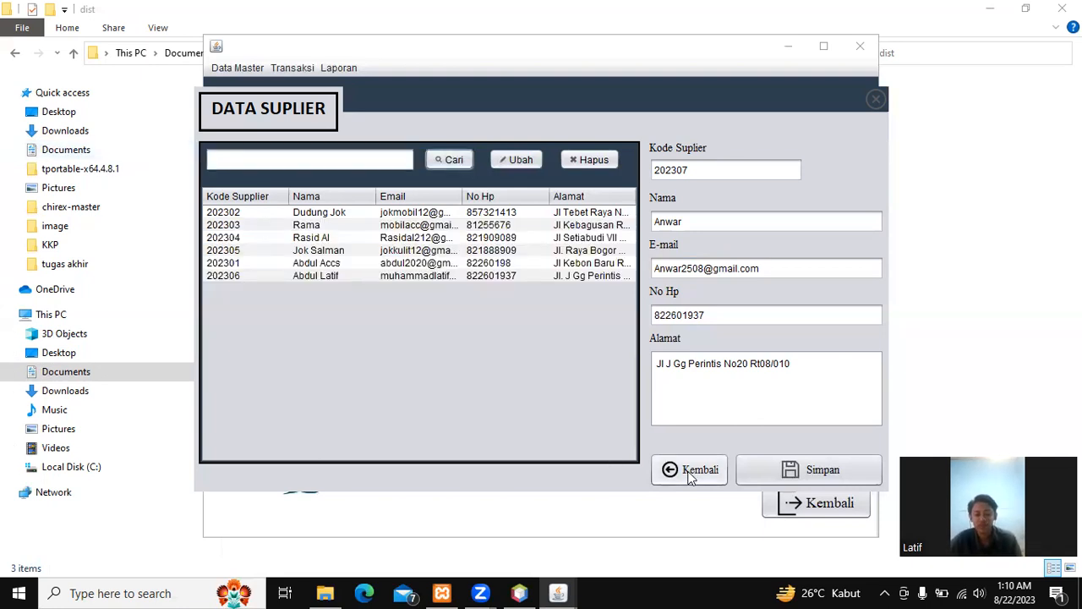
{"action": "left_click", "coordinate": [689, 470]}
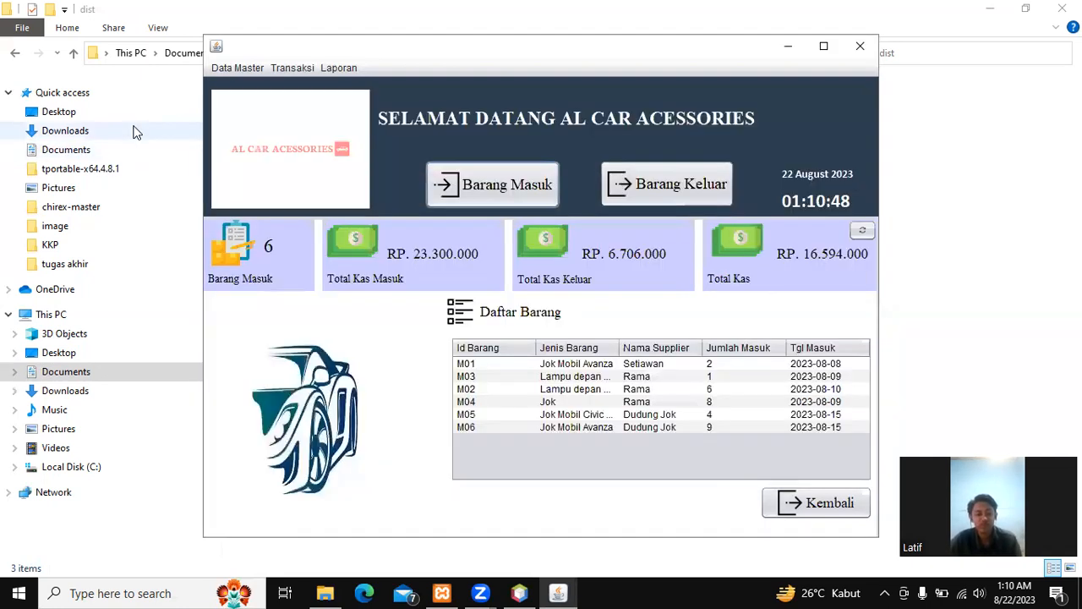
Step: Open Data Customer and enter the new customer's id, name and phone number
{"action": "left_click", "coordinate": [285, 69]}
{"action": "left_click", "coordinate": [239, 69]}
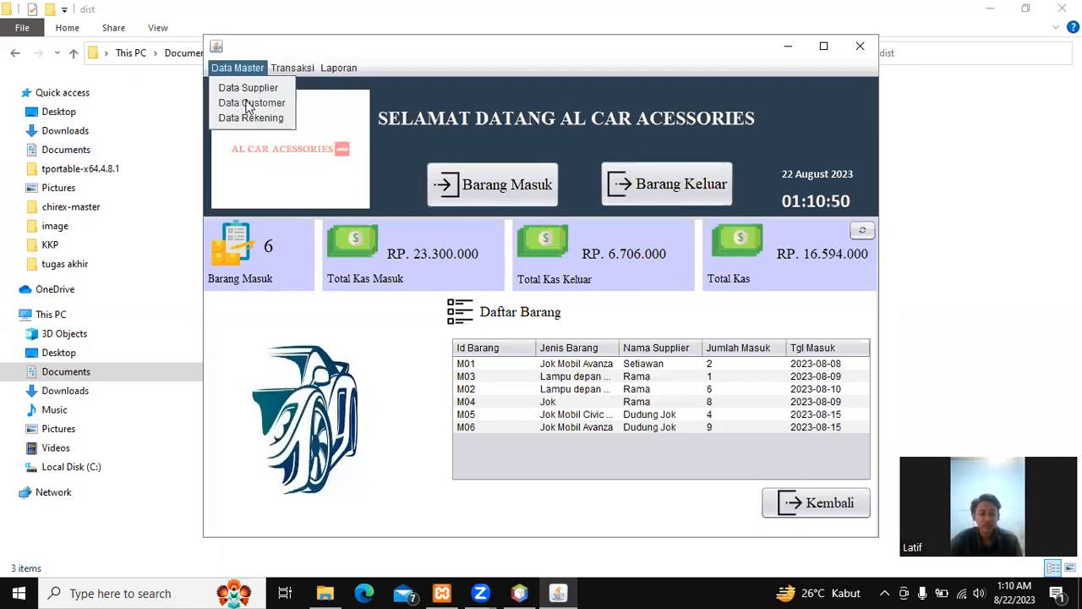
{"action": "left_click", "coordinate": [252, 103]}
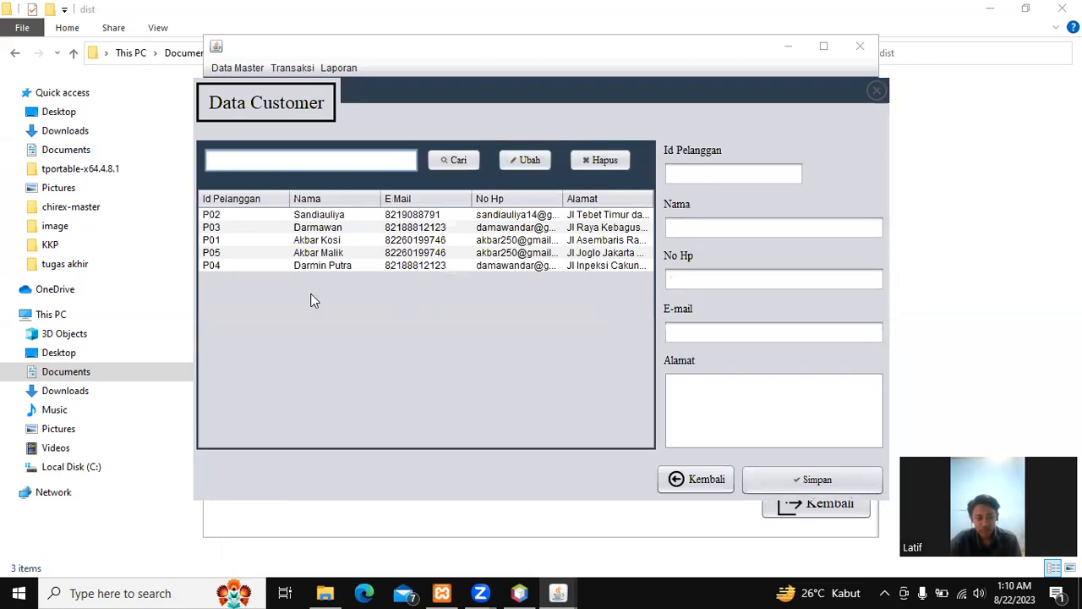
{"action": "left_click", "coordinate": [686, 169]}
{"action": "type", "text": "P"}
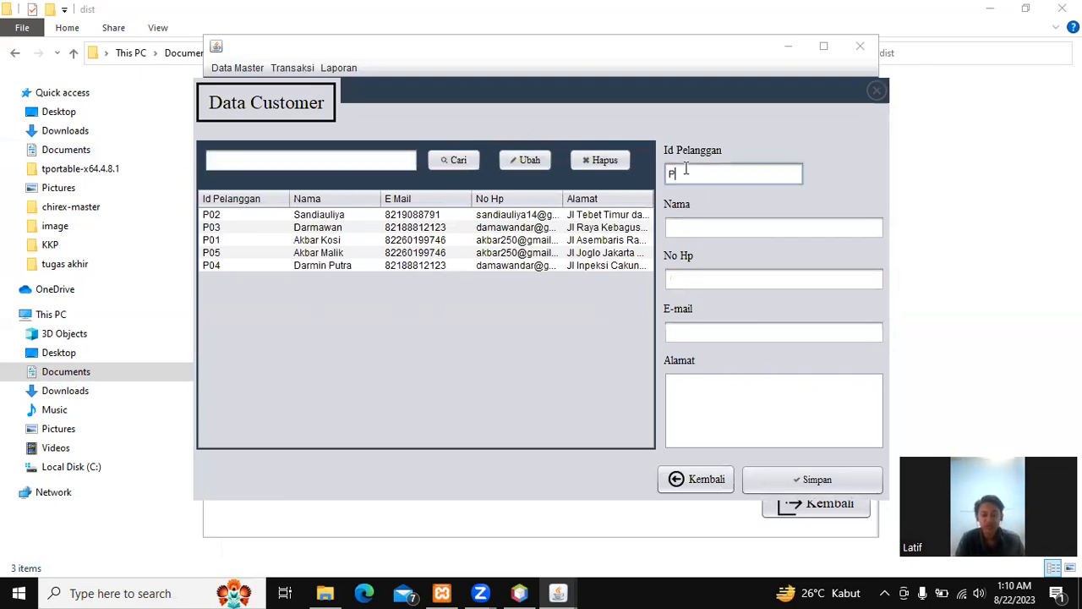
{"action": "type", "text": "06"}
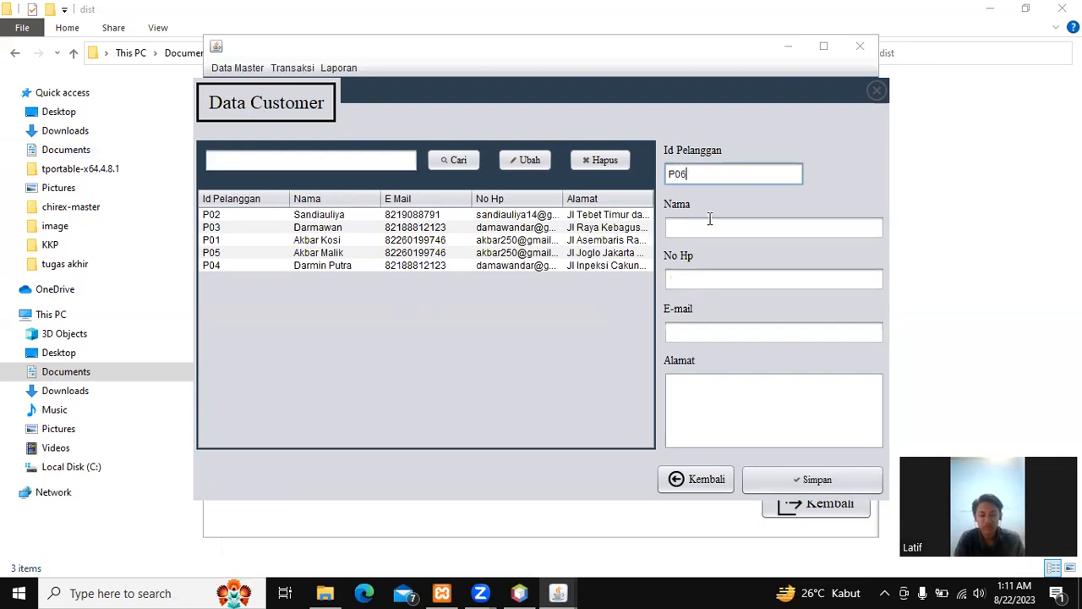
{"action": "left_click", "coordinate": [712, 224]}
{"action": "type", "text": "A"}
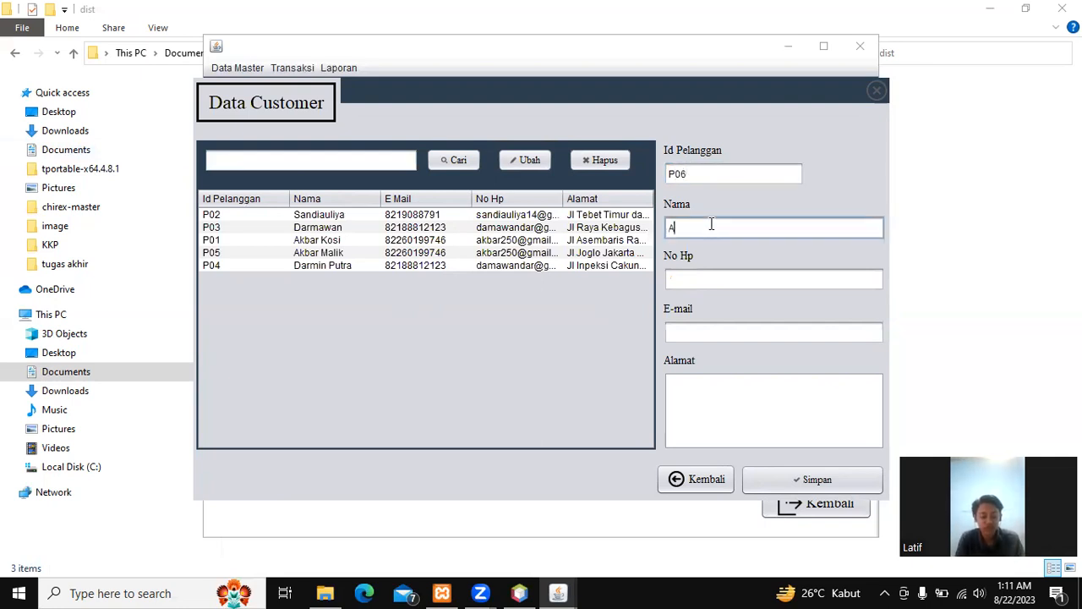
{"action": "type", "text": "nwa"}
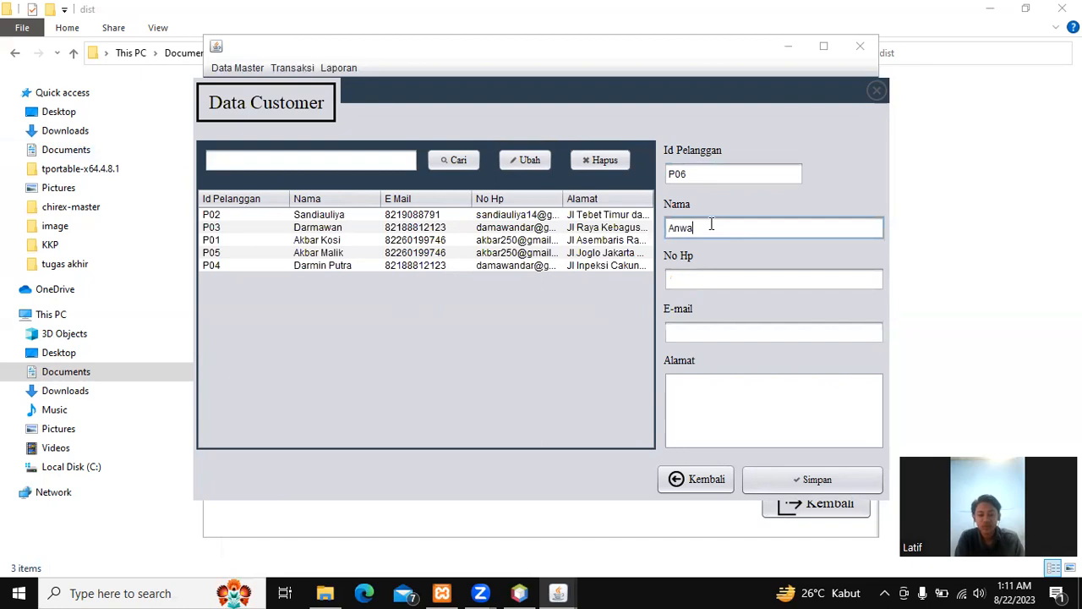
{"action": "type", "text": "r"}
{"action": "key", "text": "Tab"}
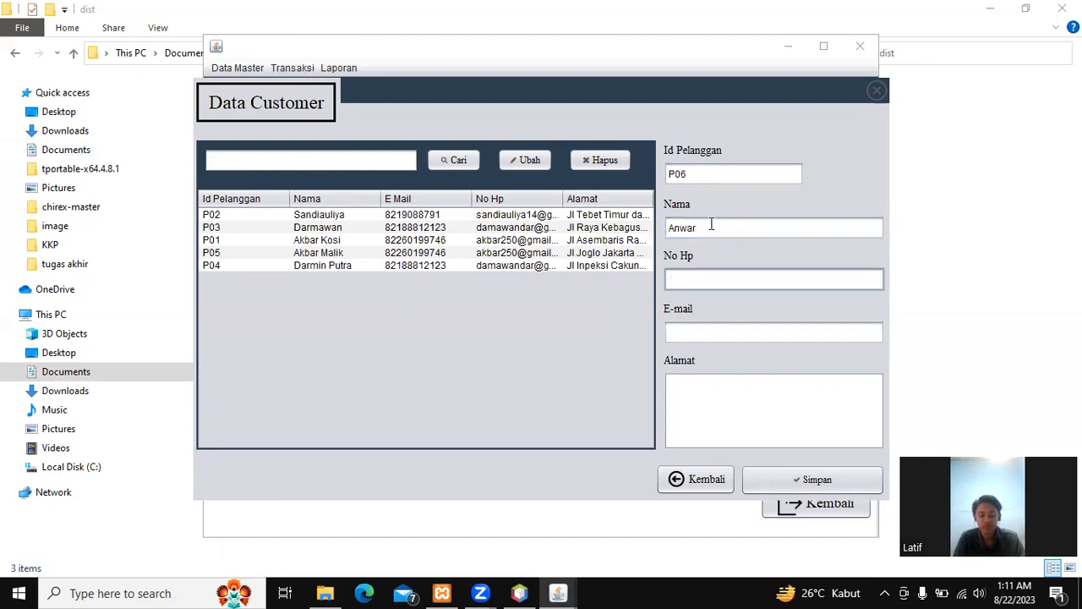
{"action": "type", "text": "82"}
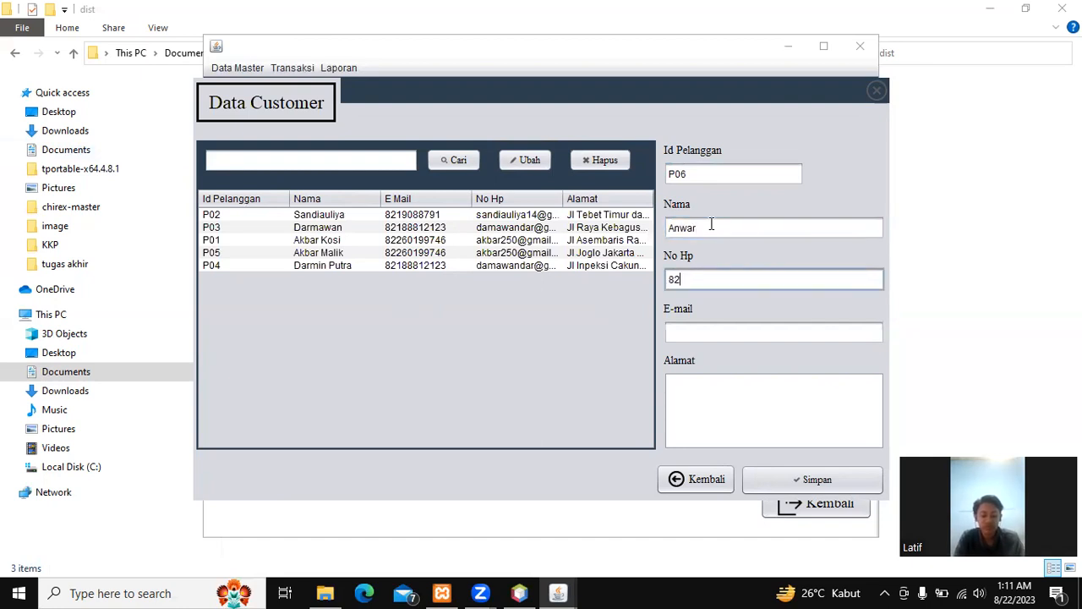
{"action": "type", "text": "26019"}
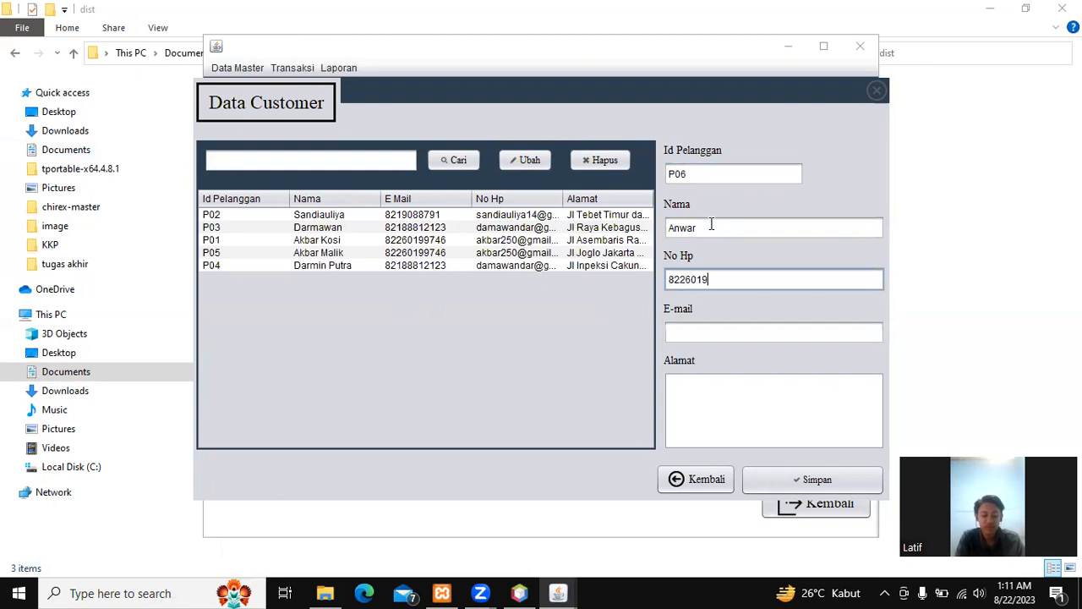
{"action": "type", "text": "3"}
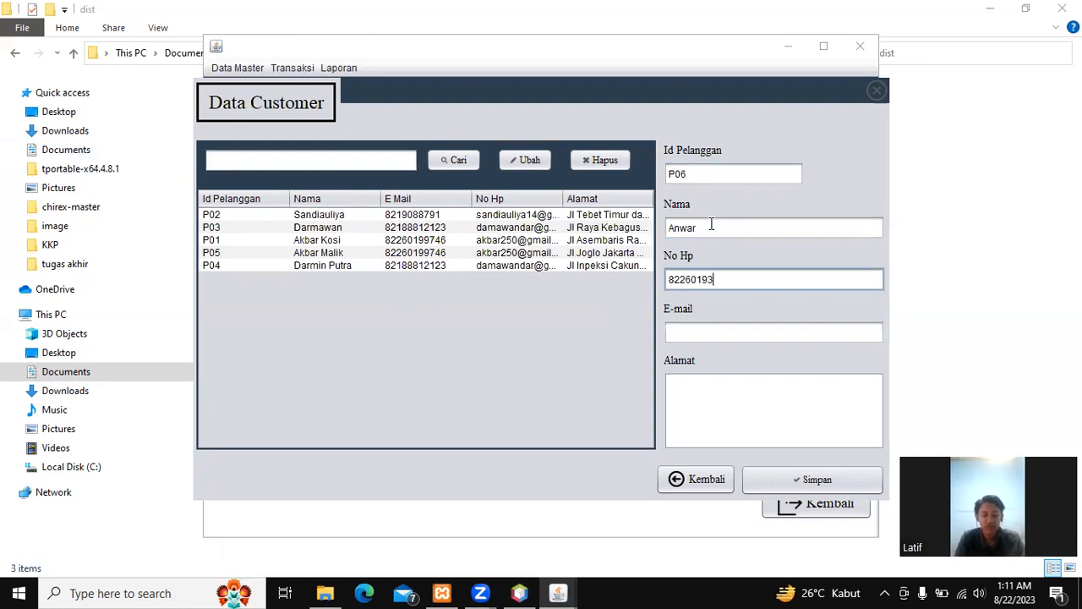
Step: Add the customer's e-mail and address, then save the record and acknowledge the message
{"action": "left_click", "coordinate": [734, 336]}
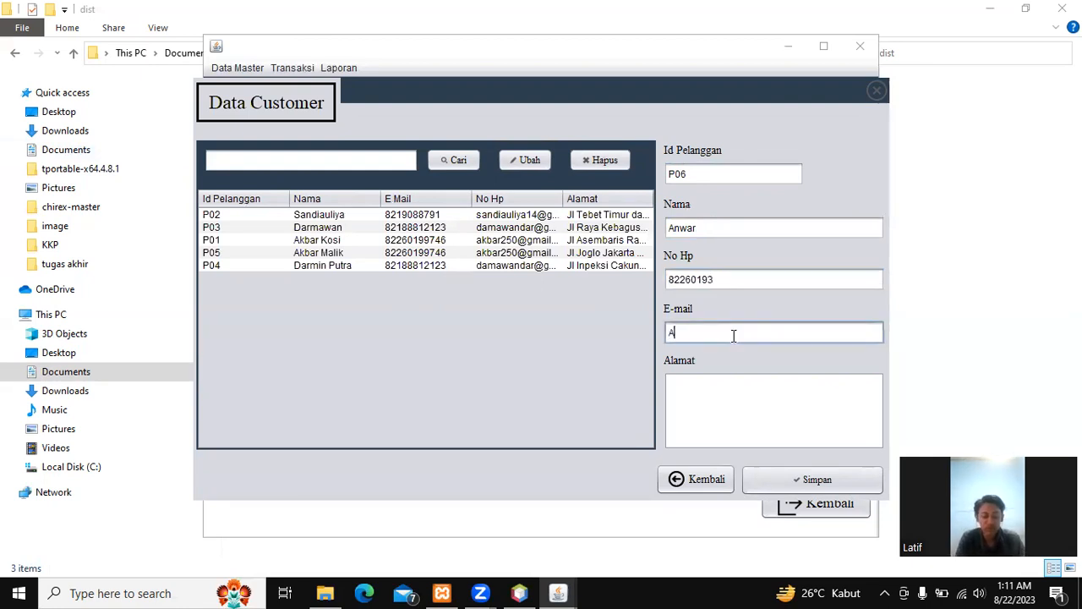
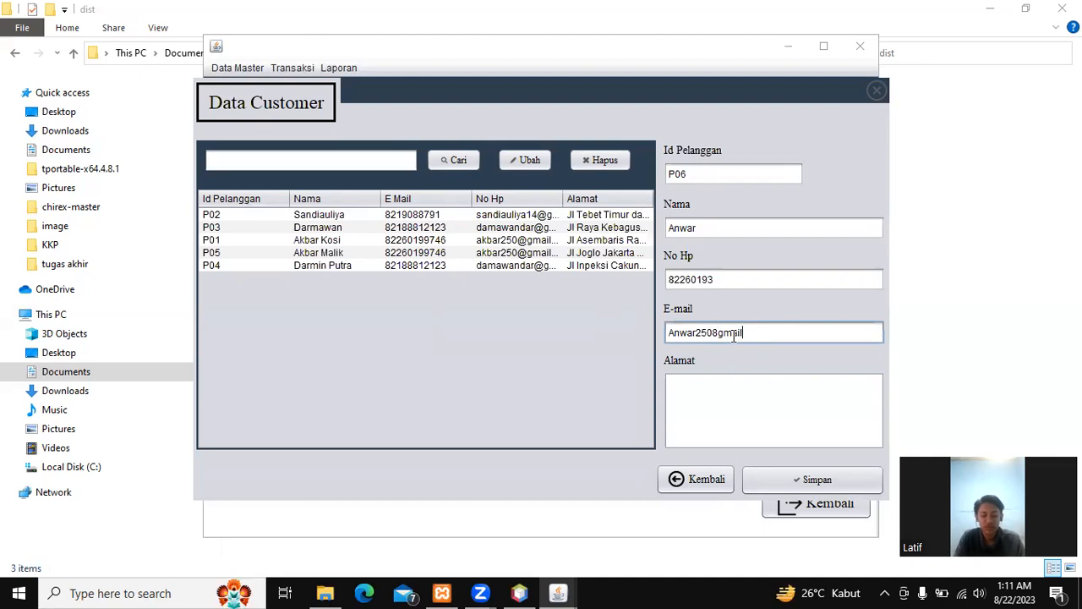
{"action": "key", "text": "Tab"}
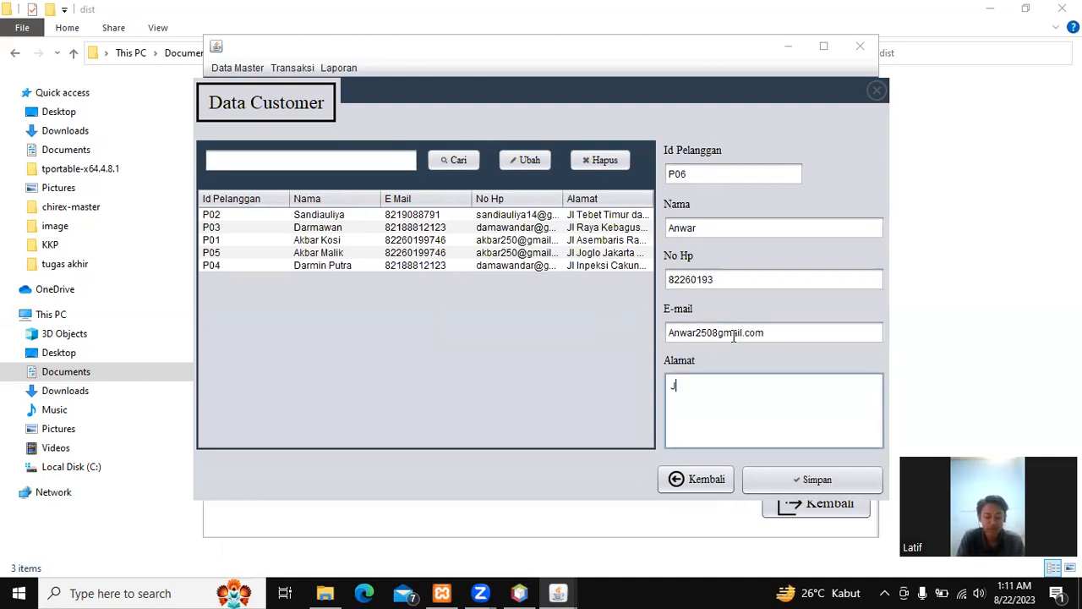
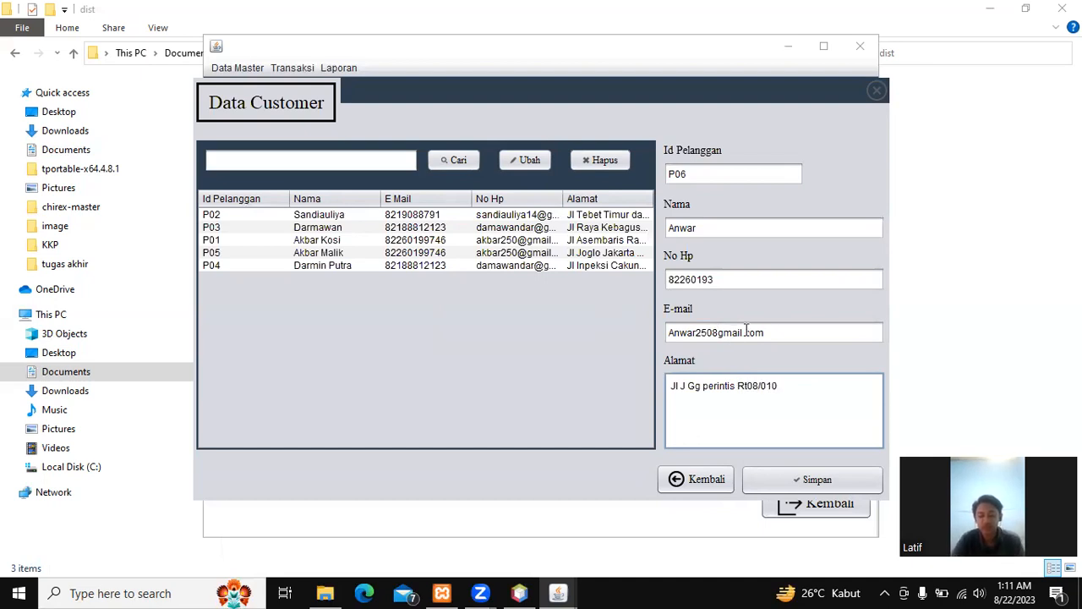
{"action": "left_click", "coordinate": [817, 480]}
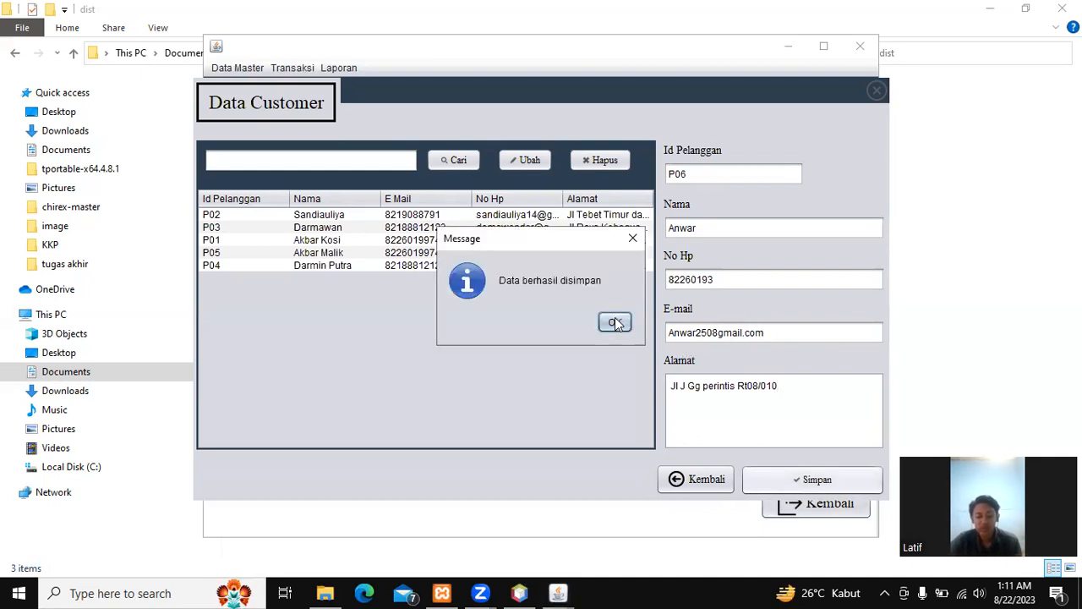
{"action": "left_click", "coordinate": [615, 322]}
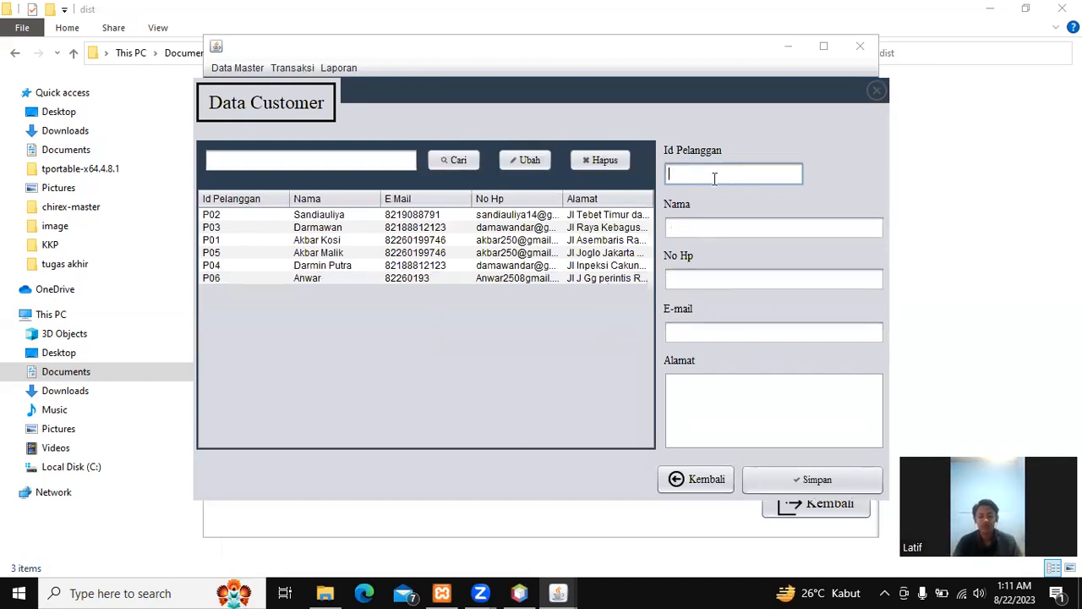
Step: Enter a seventh customer's id, name and phone number
{"action": "type", "text": "P07"}
{"action": "key", "text": "Tab"}
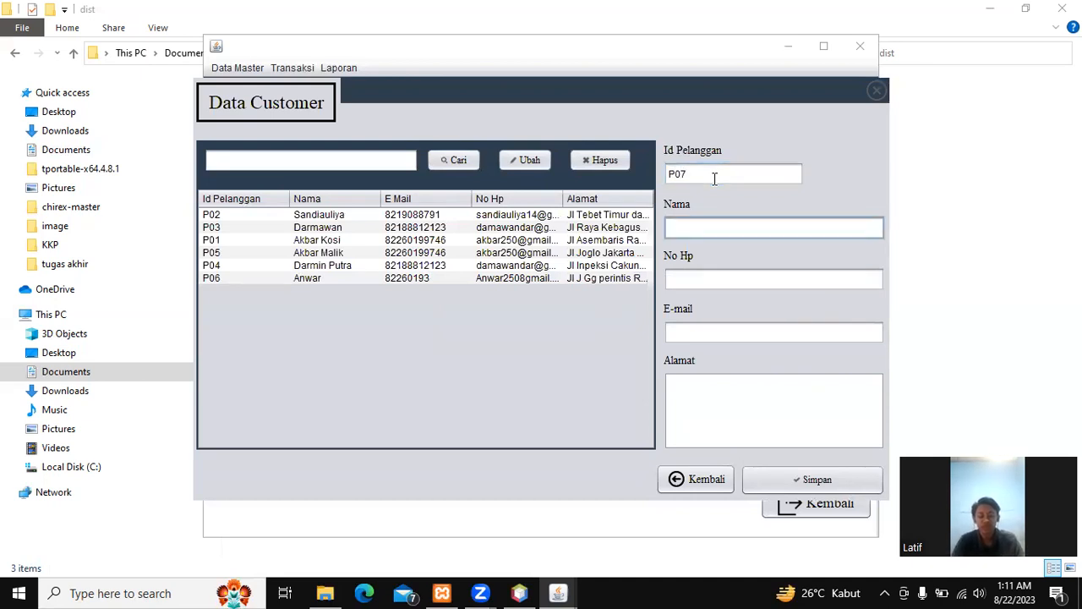
{"action": "type", "text": "L"}
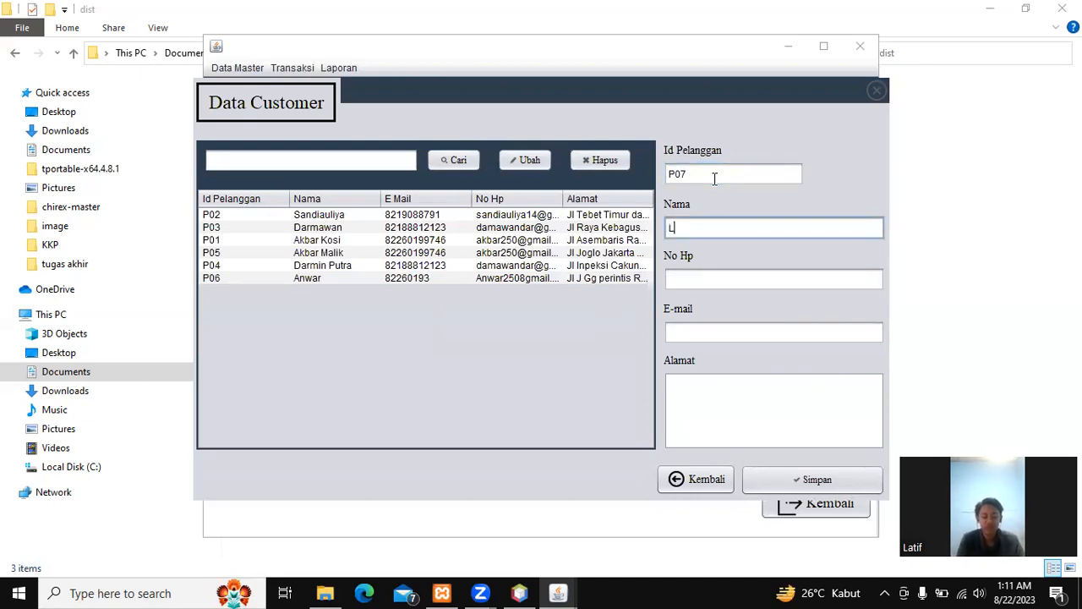
{"action": "type", "text": "atif"}
{"action": "key", "text": "Tab"}
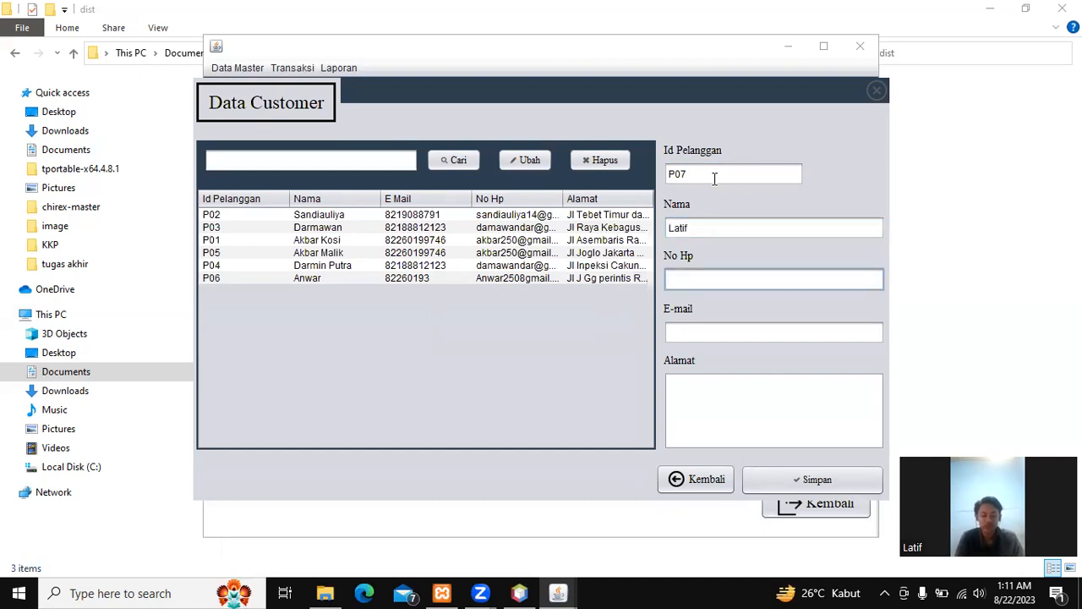
{"action": "type", "text": "857321"}
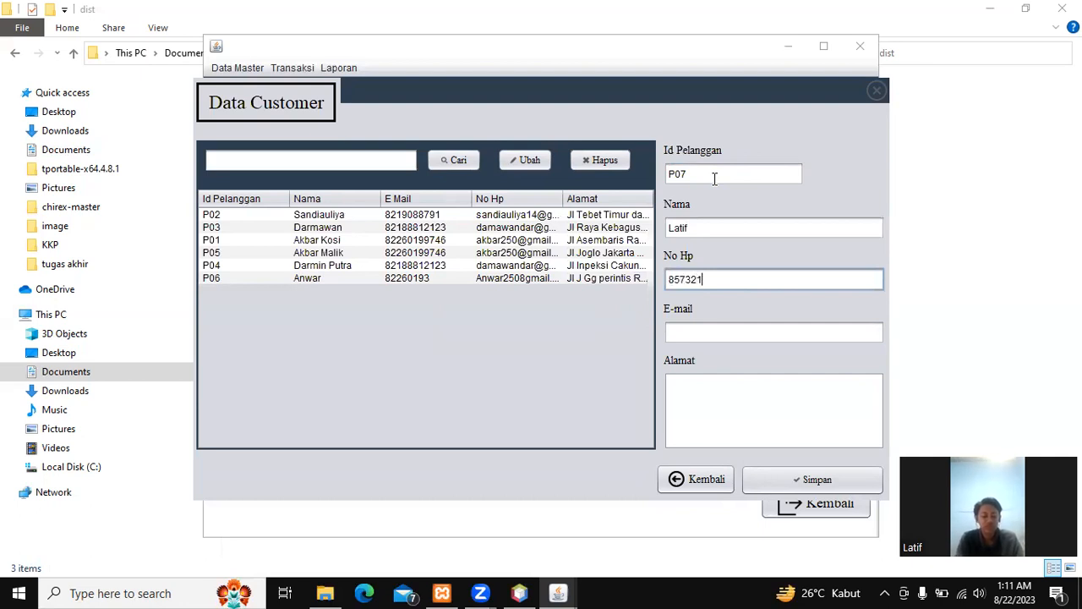
{"action": "type", "text": "415"}
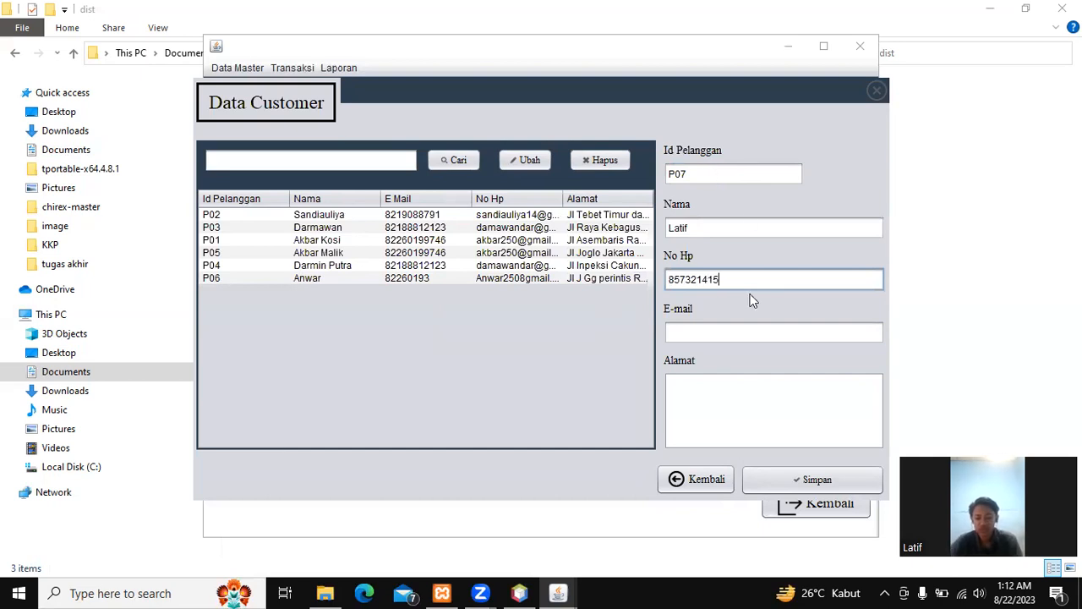
Step: Add the customer's e-mail and address, fixing its last letter, then save the record
{"action": "left_click", "coordinate": [742, 338]}
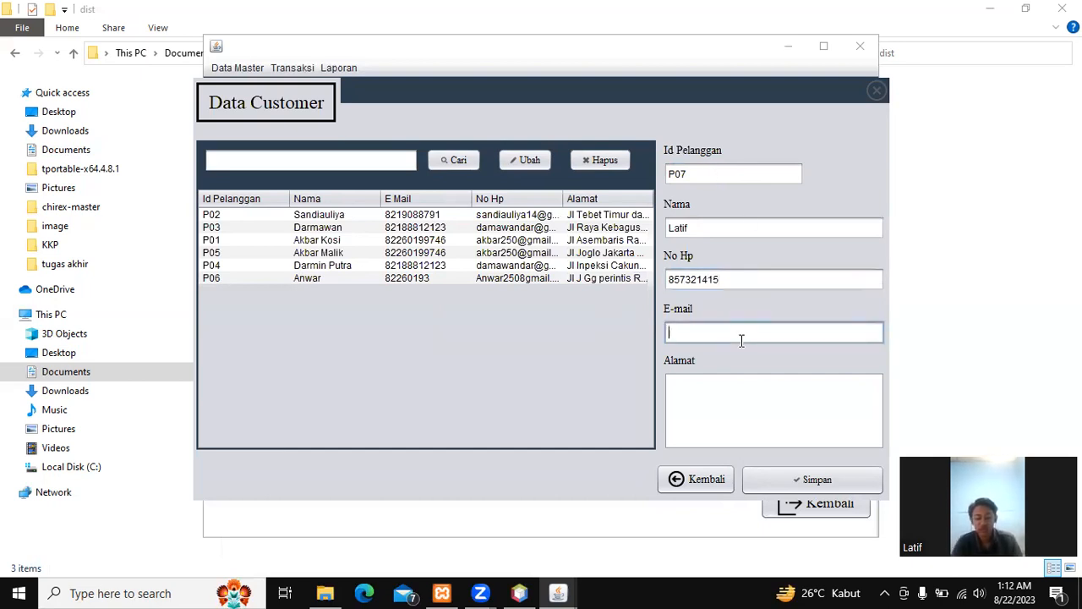
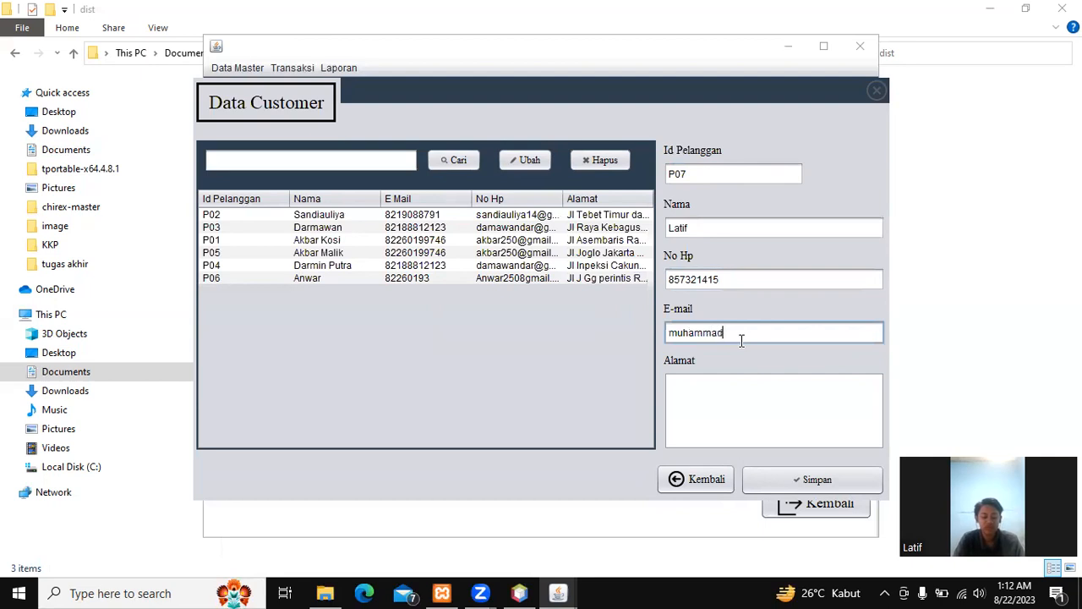
{"action": "key", "text": "Tab"}
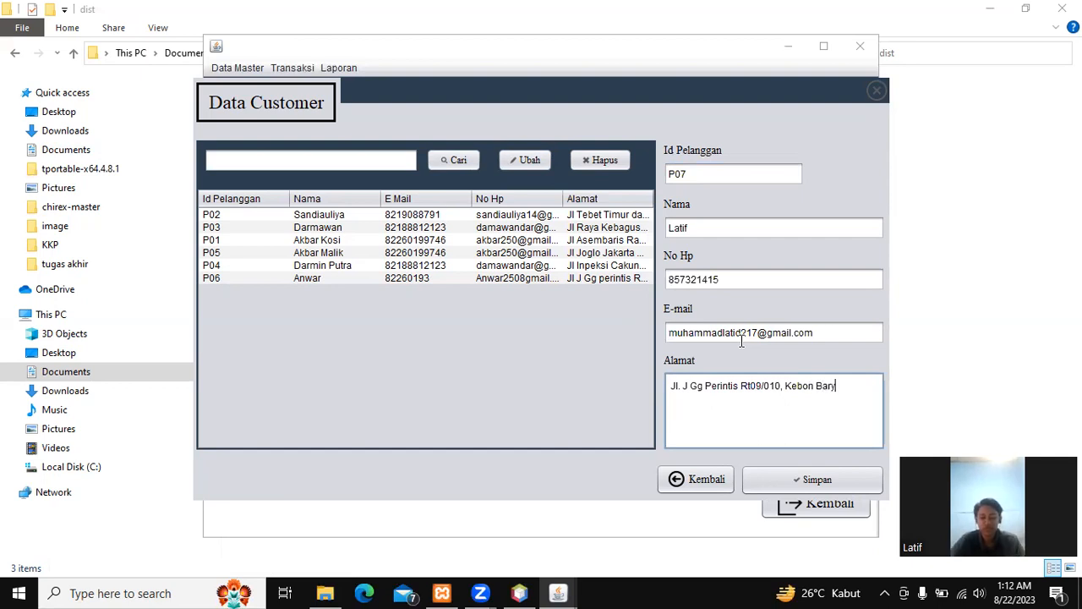
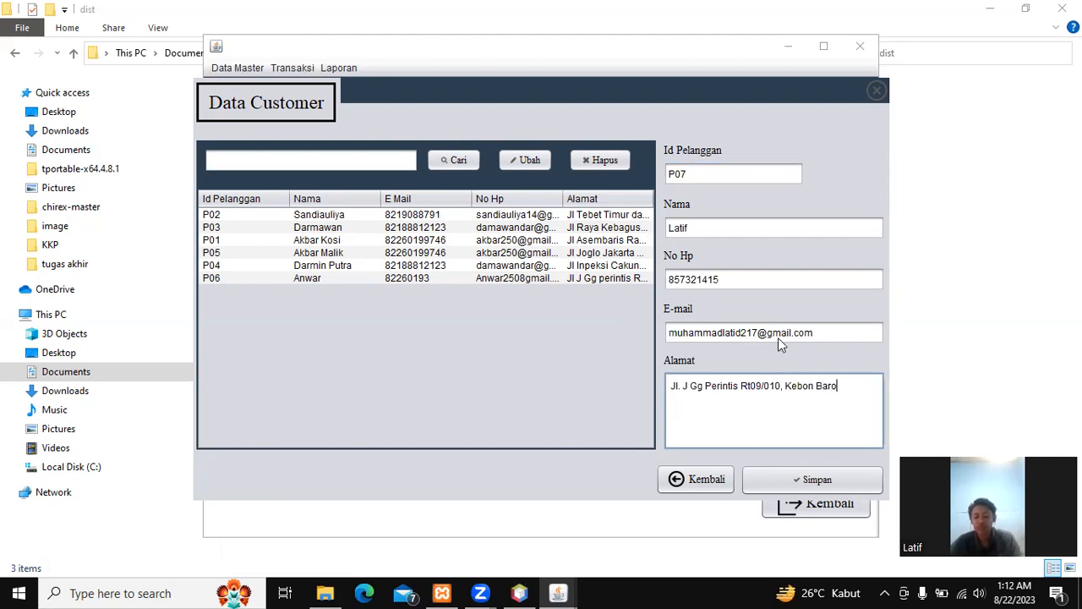
{"action": "left_click", "coordinate": [860, 480]}
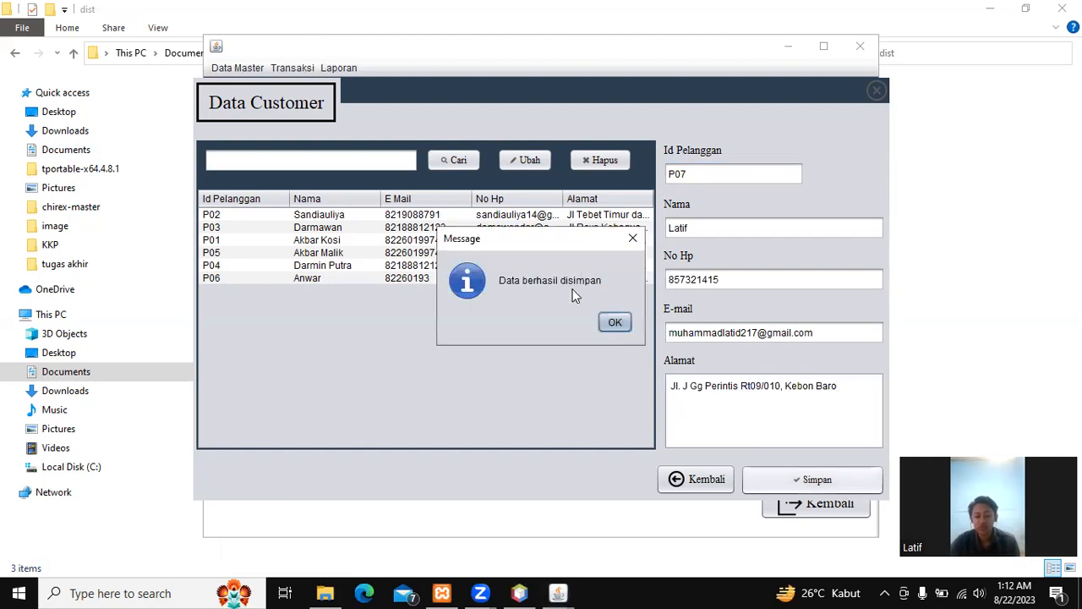
{"action": "left_click", "coordinate": [615, 323]}
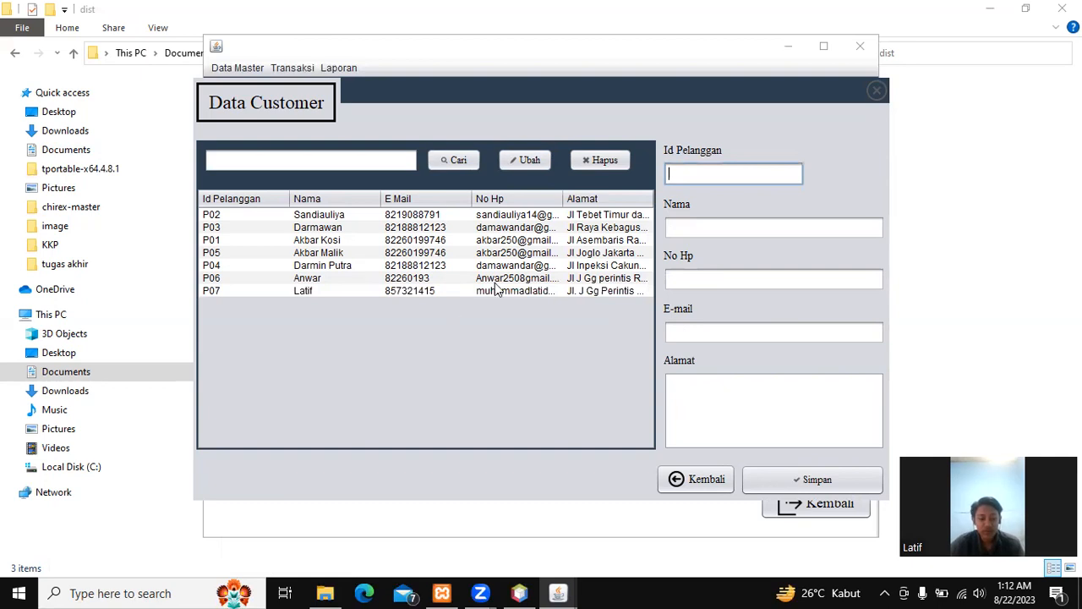
{"action": "left_click", "coordinate": [300, 160]}
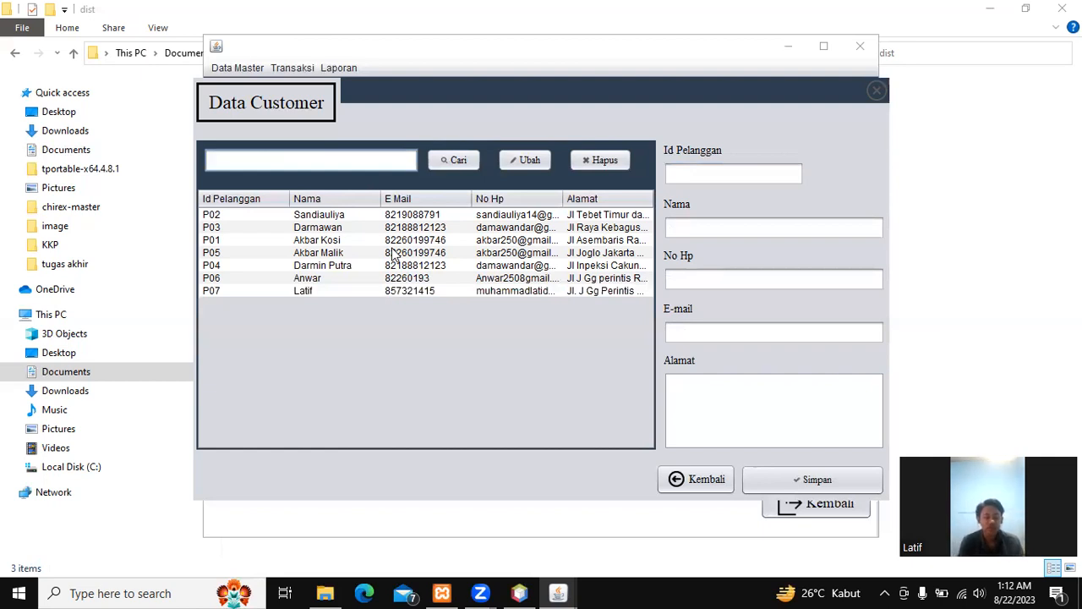
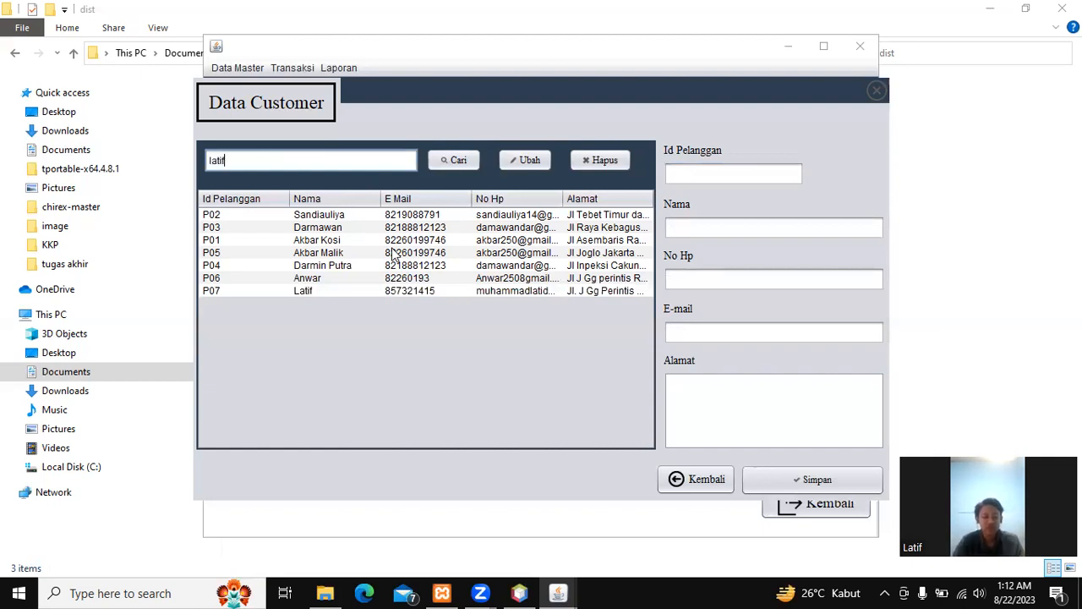
Step: Search for the seventh customer, add a first name to their name, and save the change
{"action": "left_click", "coordinate": [454, 161]}
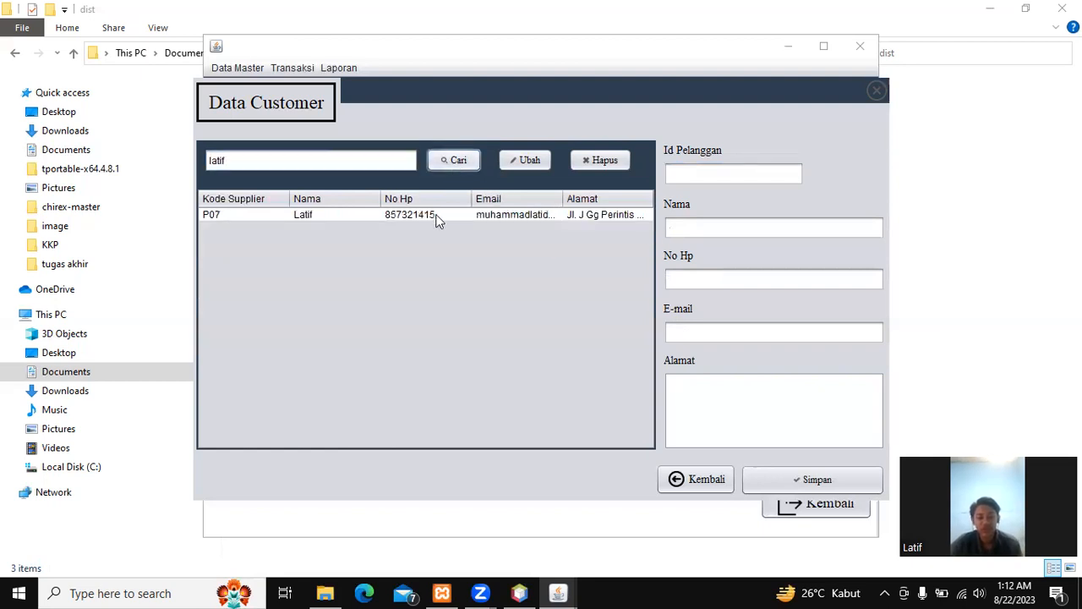
{"action": "left_click", "coordinate": [437, 217]}
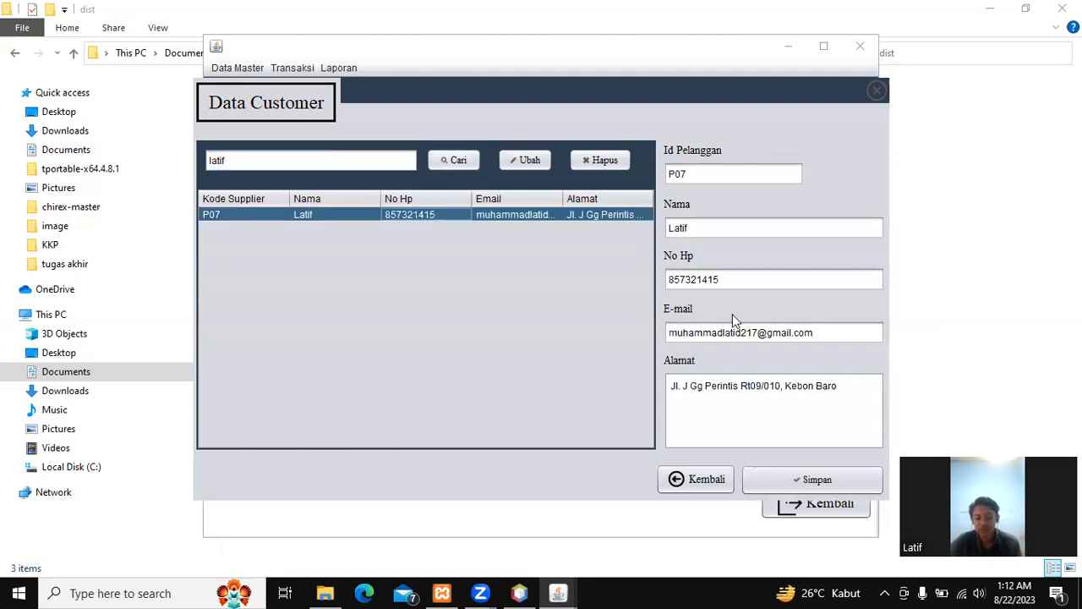
{"action": "left_click", "coordinate": [728, 278]}
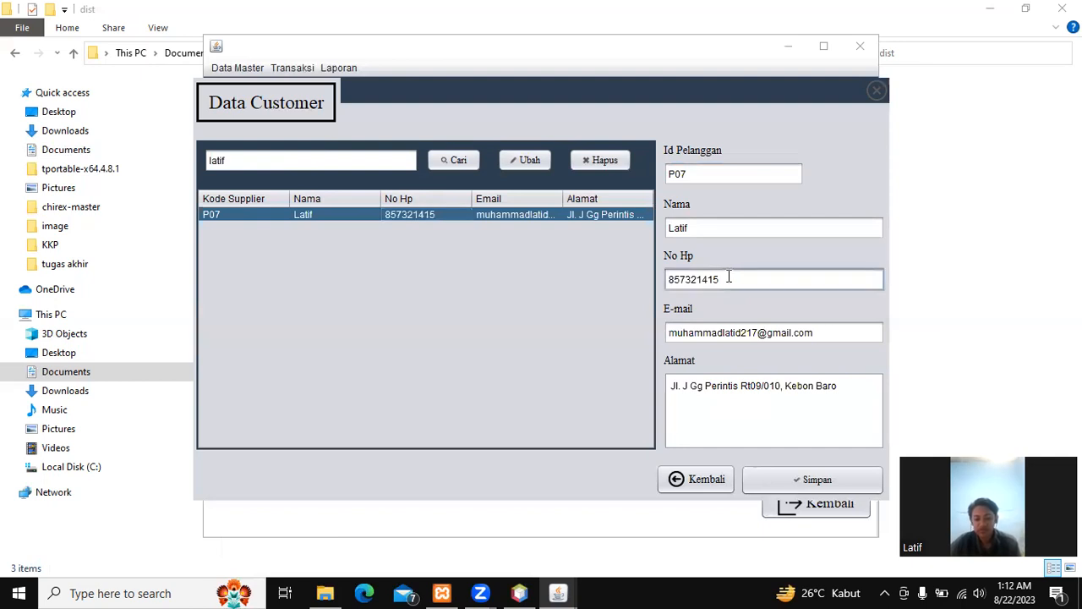
{"action": "left_click", "coordinate": [685, 229]}
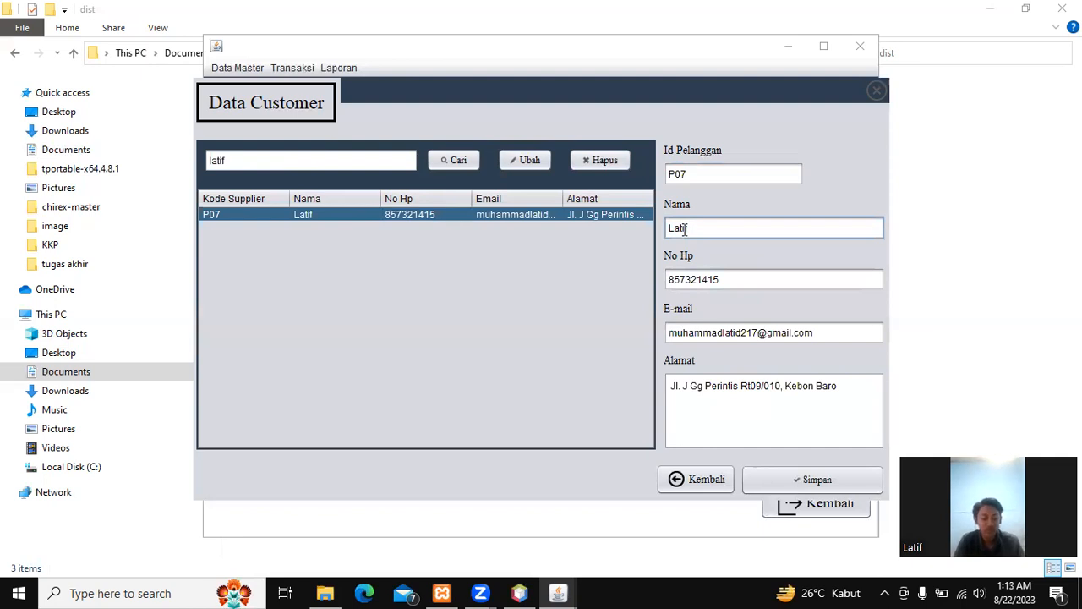
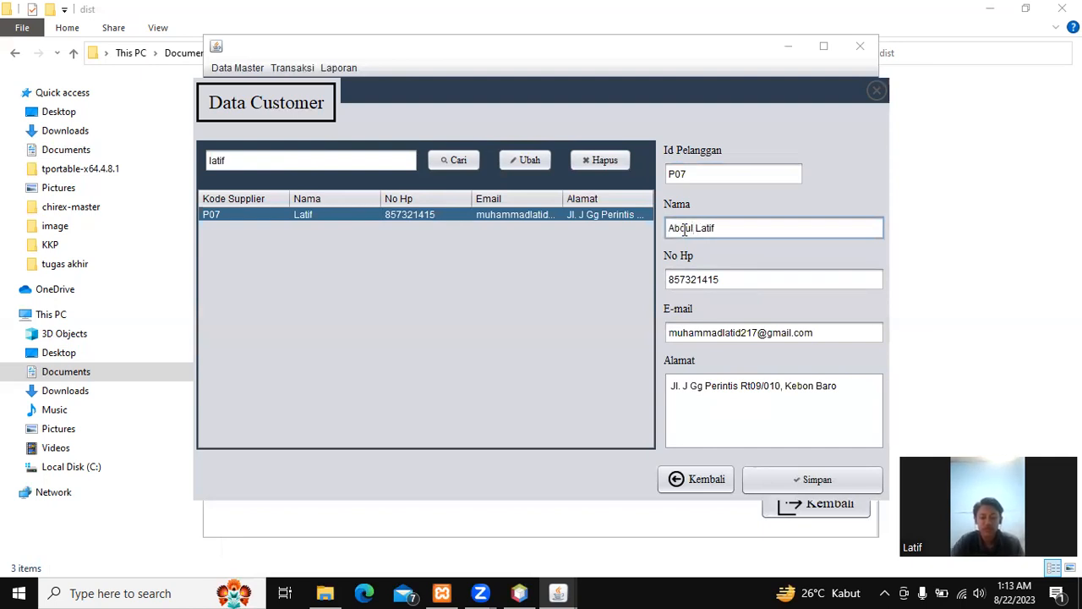
{"action": "left_click", "coordinate": [533, 161]}
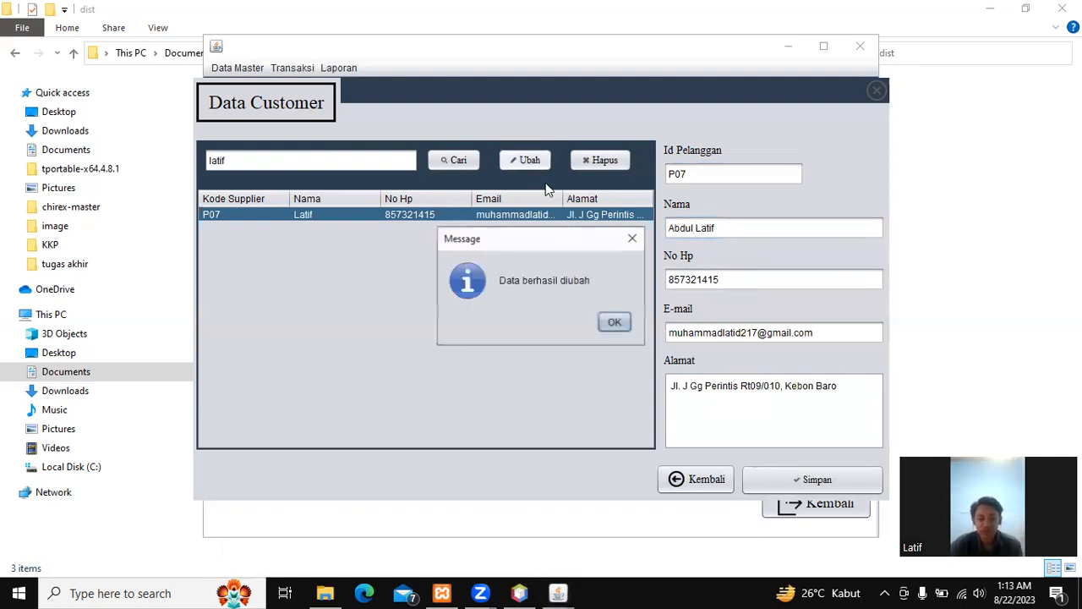
{"action": "left_click", "coordinate": [621, 329]}
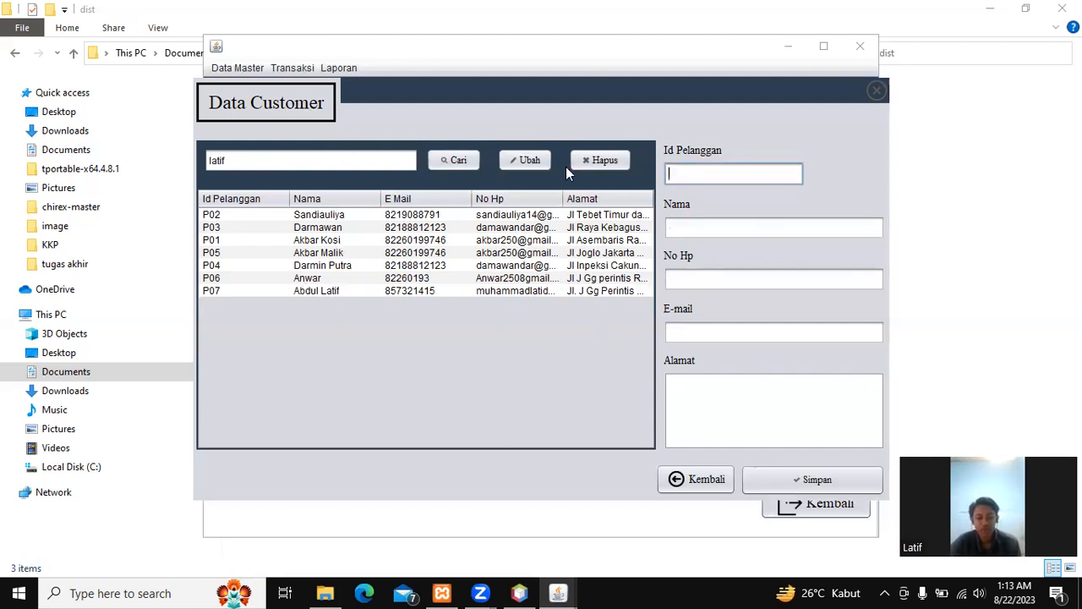
Step: Open the Data Rekening form and look up the seventh customer by their customer id
{"action": "left_click", "coordinate": [677, 481]}
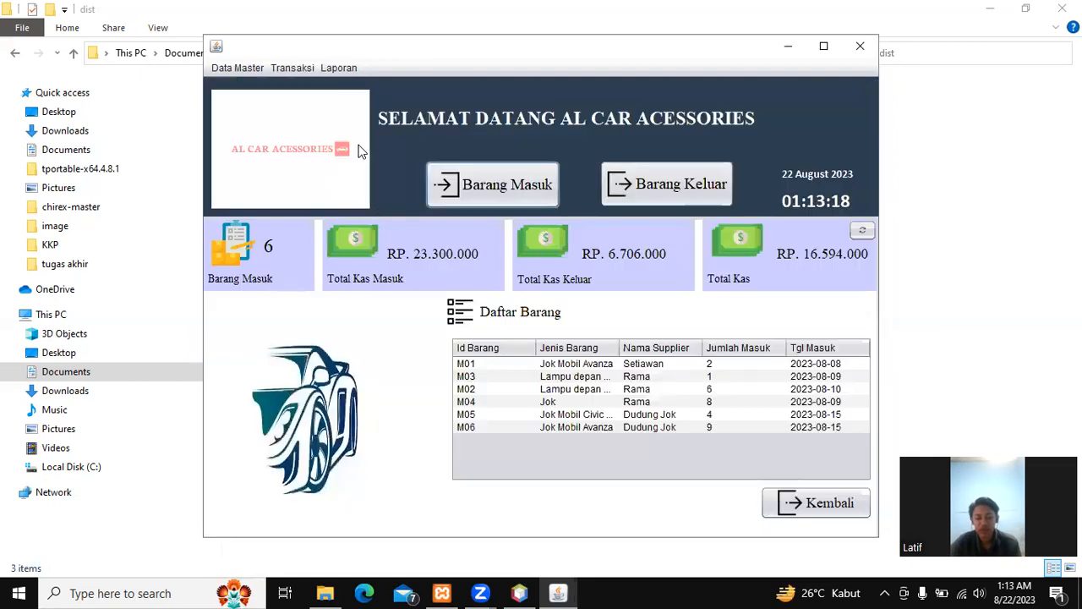
{"action": "left_click", "coordinate": [251, 69]}
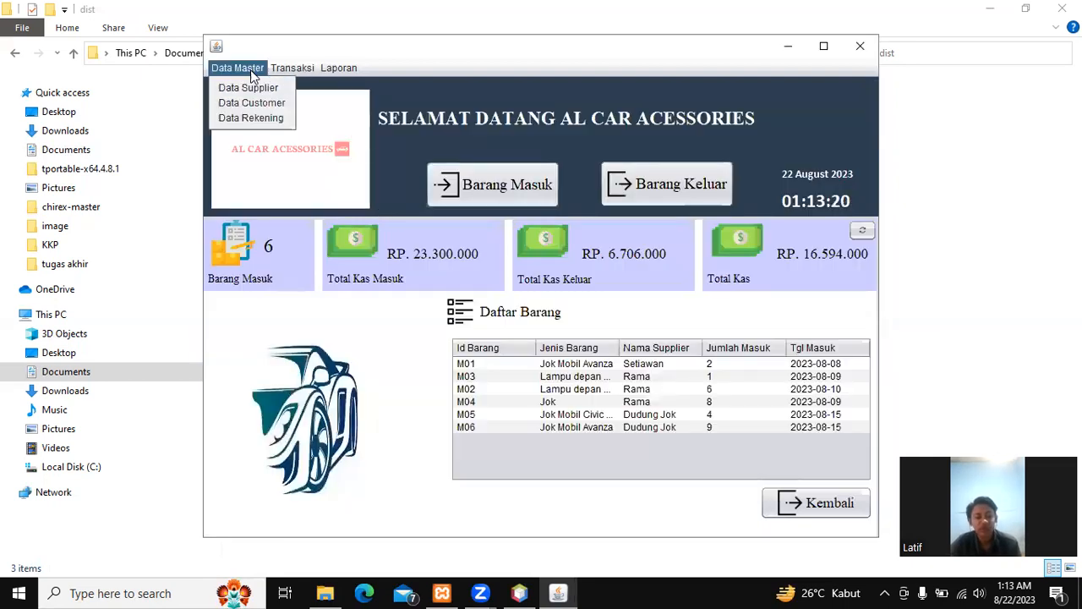
{"action": "left_click", "coordinate": [265, 116]}
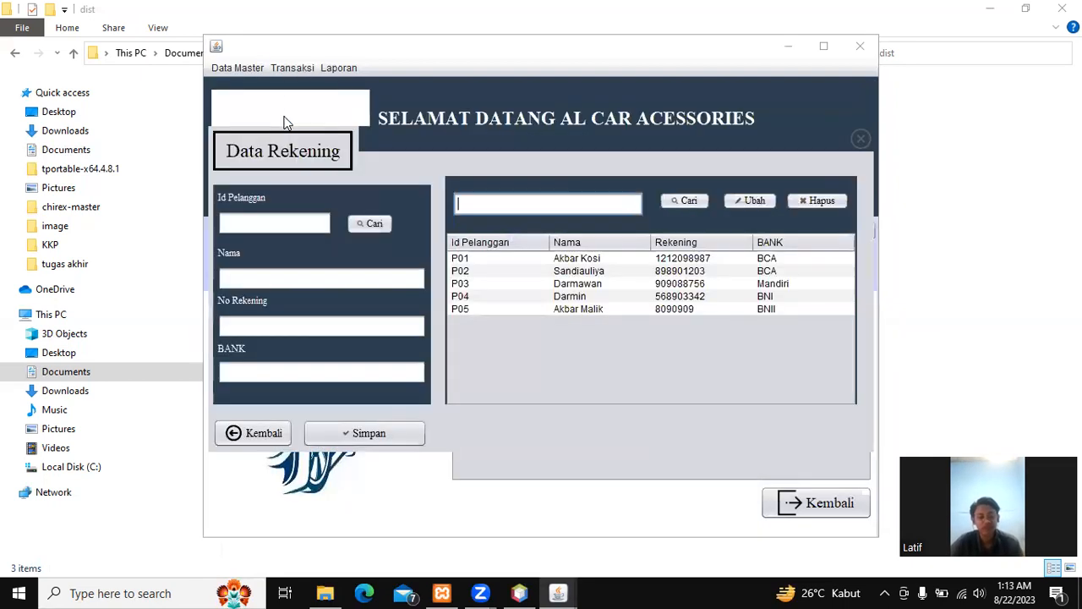
{"action": "left_click", "coordinate": [280, 224]}
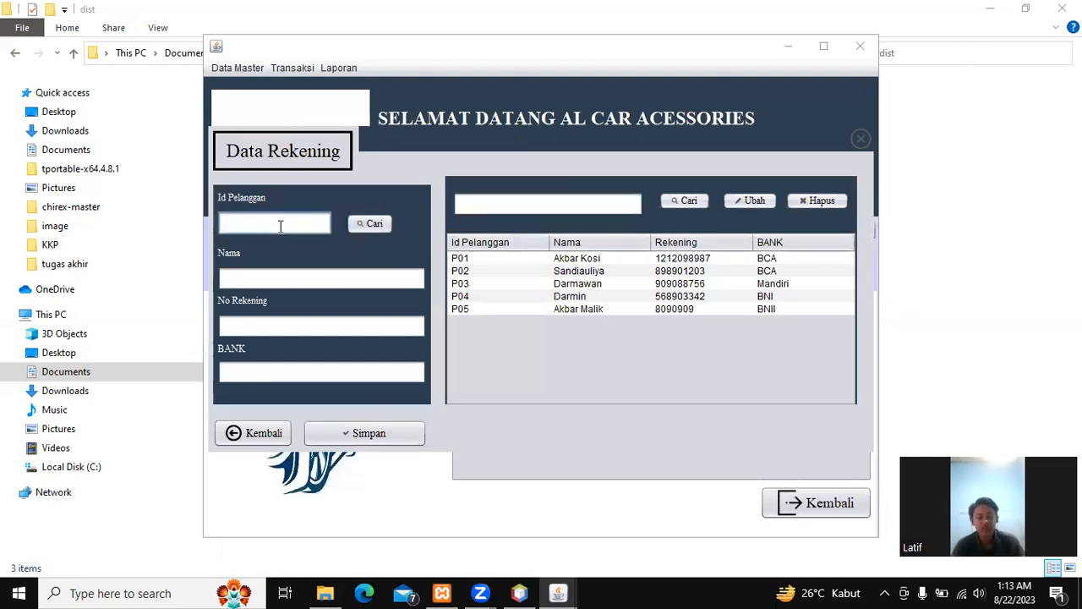
{"action": "type", "text": "P07"}
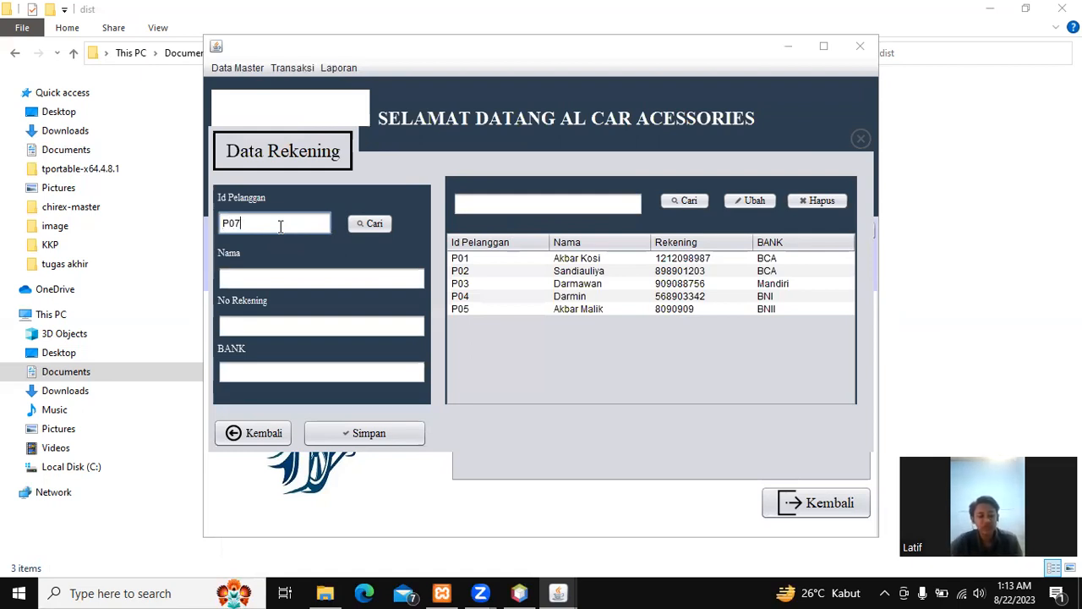
{"action": "left_click", "coordinate": [375, 224]}
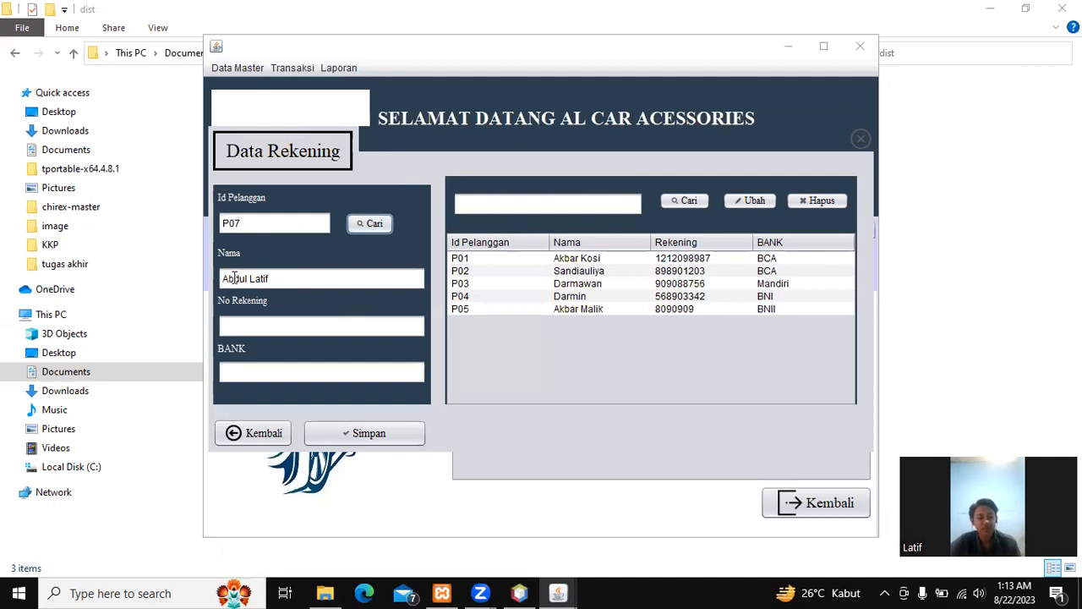
Step: Enter the customer's bank account number with bank BCA and save the record
{"action": "left_click", "coordinate": [248, 320]}
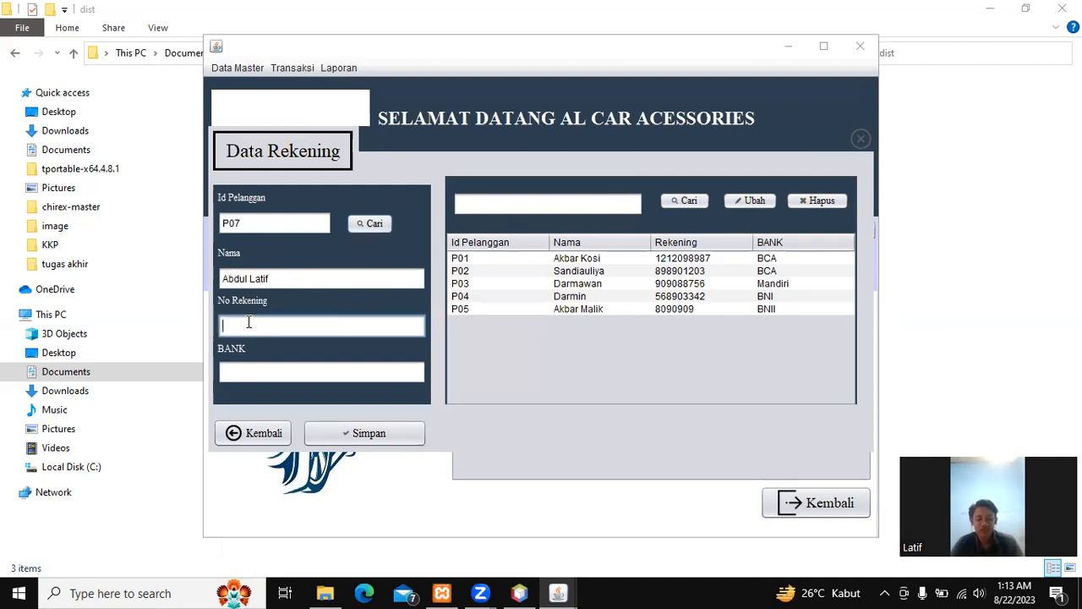
{"action": "type", "text": "80"}
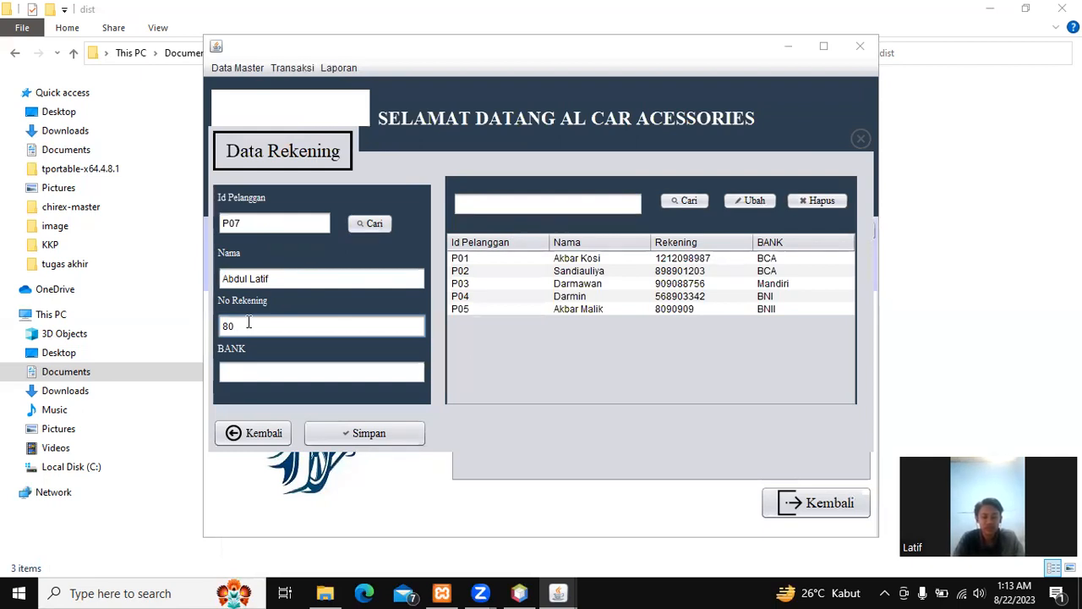
{"action": "key", "text": "BackSpace"}
{"action": "key", "text": "BackSpace"}
{"action": "left_click", "coordinate": [393, 372]}
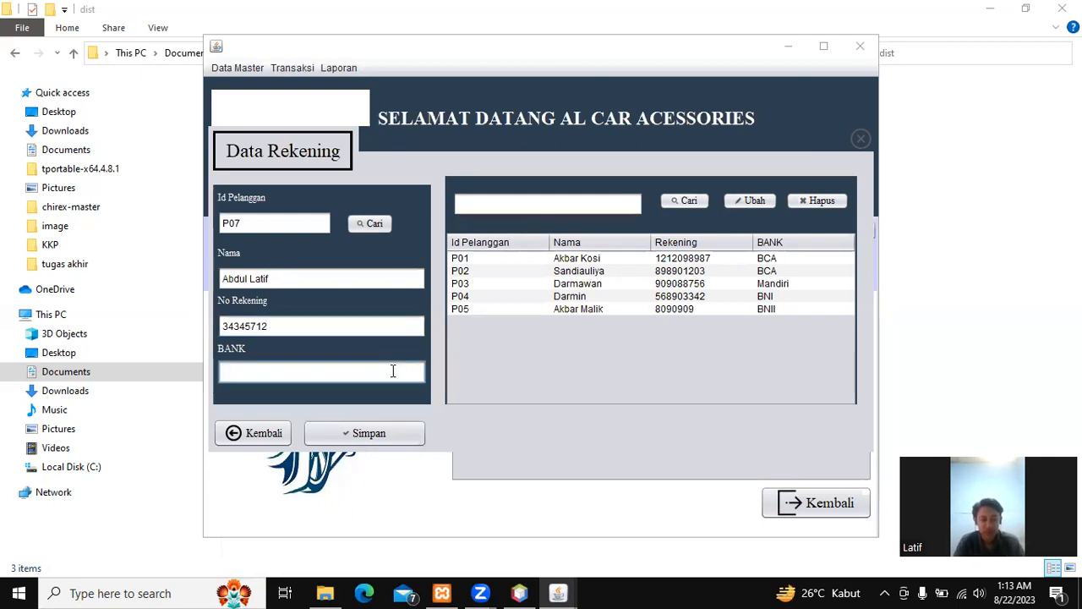
{"action": "type", "text": "BCA"}
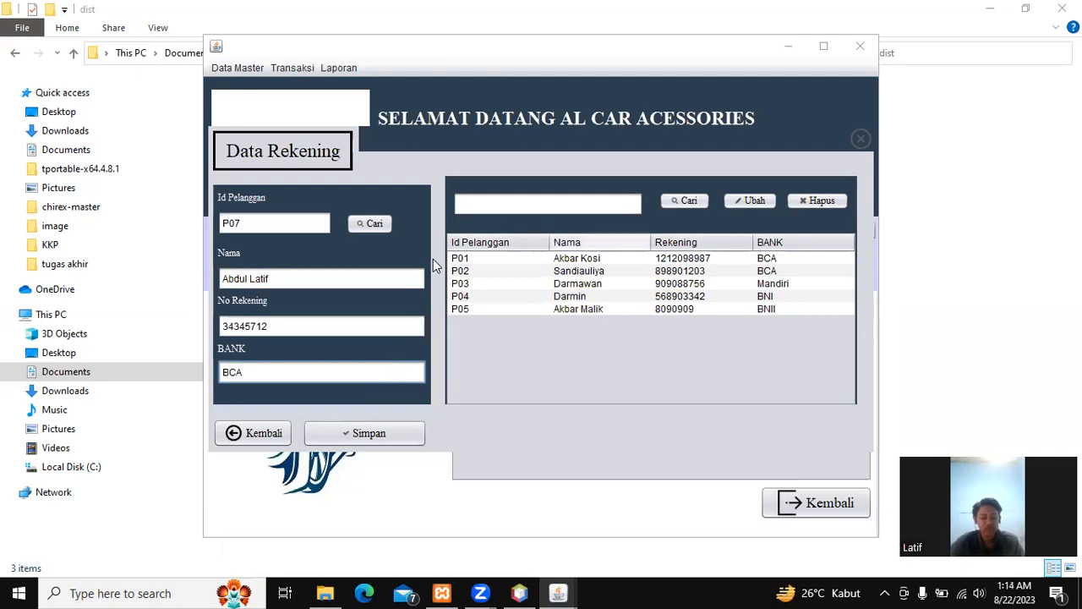
{"action": "left_click", "coordinate": [390, 436]}
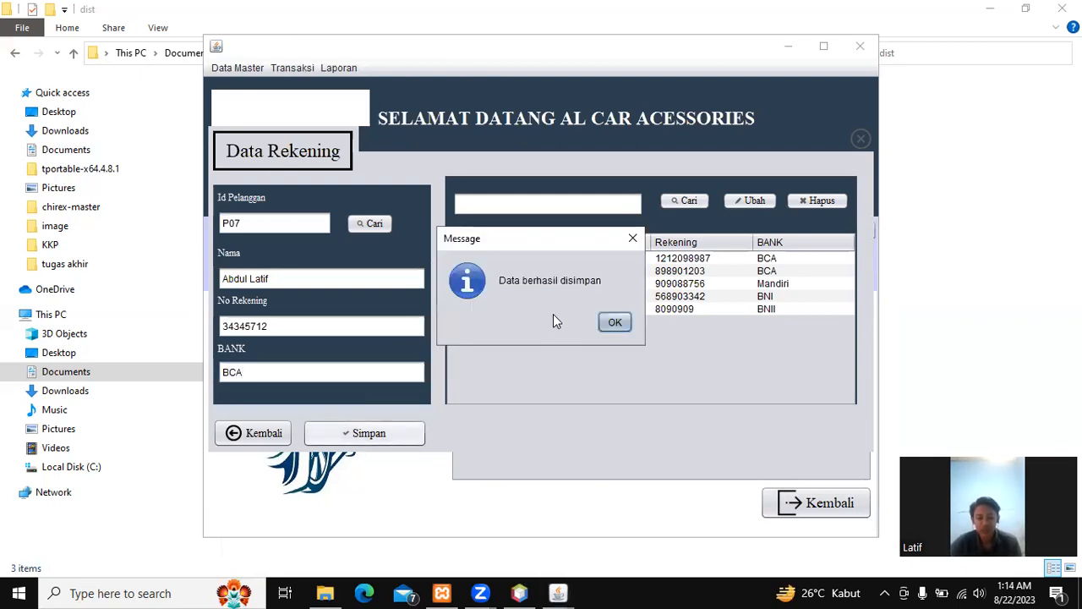
{"action": "left_click", "coordinate": [614, 325]}
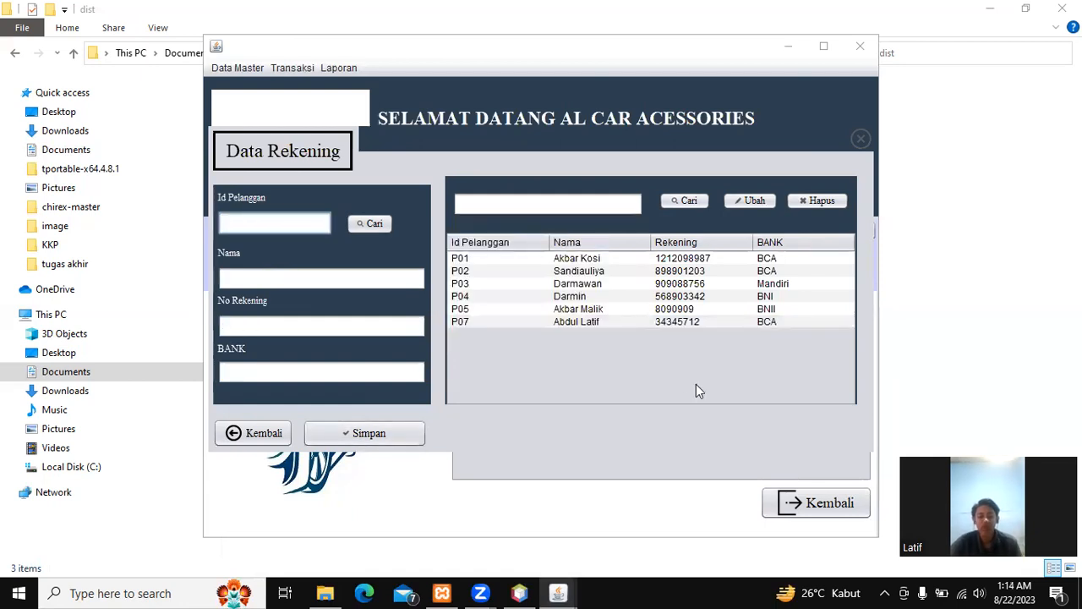
Step: Search accounts for 'da' and select the Mandiri account row
{"action": "left_click", "coordinate": [558, 206]}
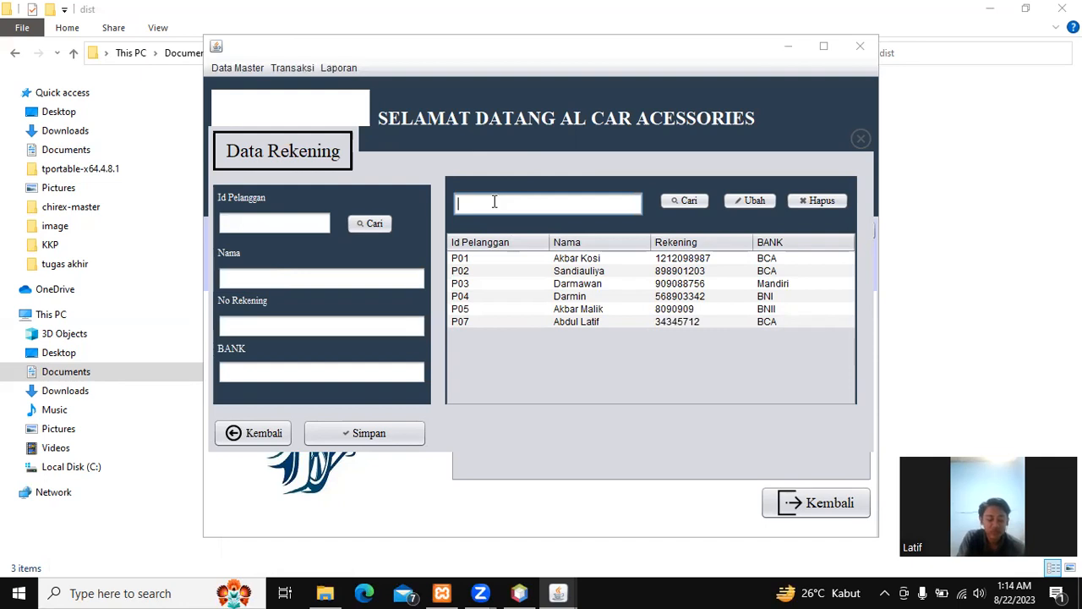
{"action": "type", "text": "d"}
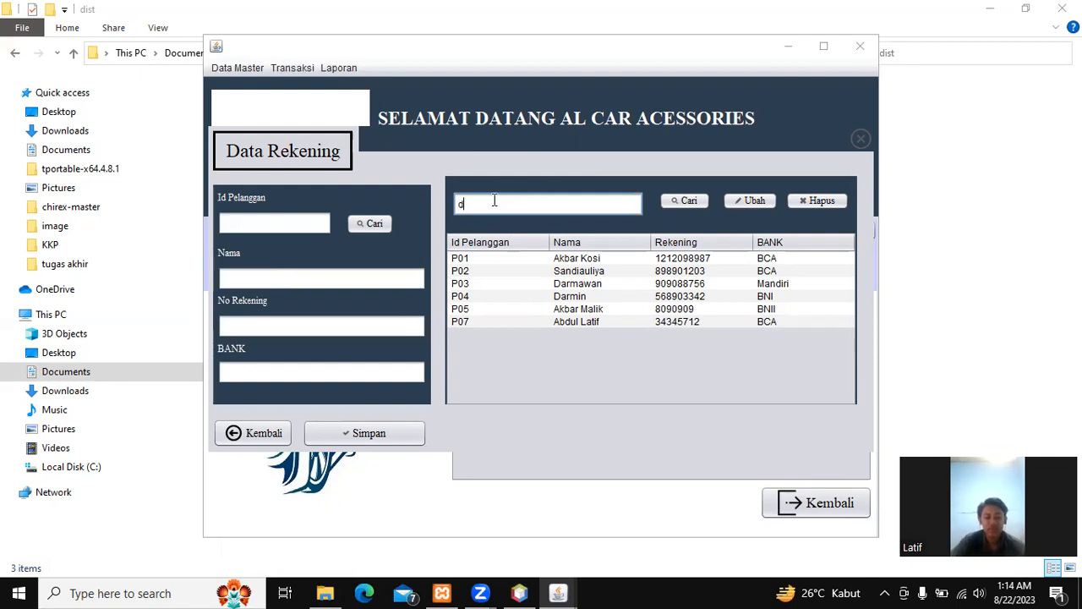
{"action": "type", "text": "a"}
{"action": "left_click", "coordinate": [687, 202]}
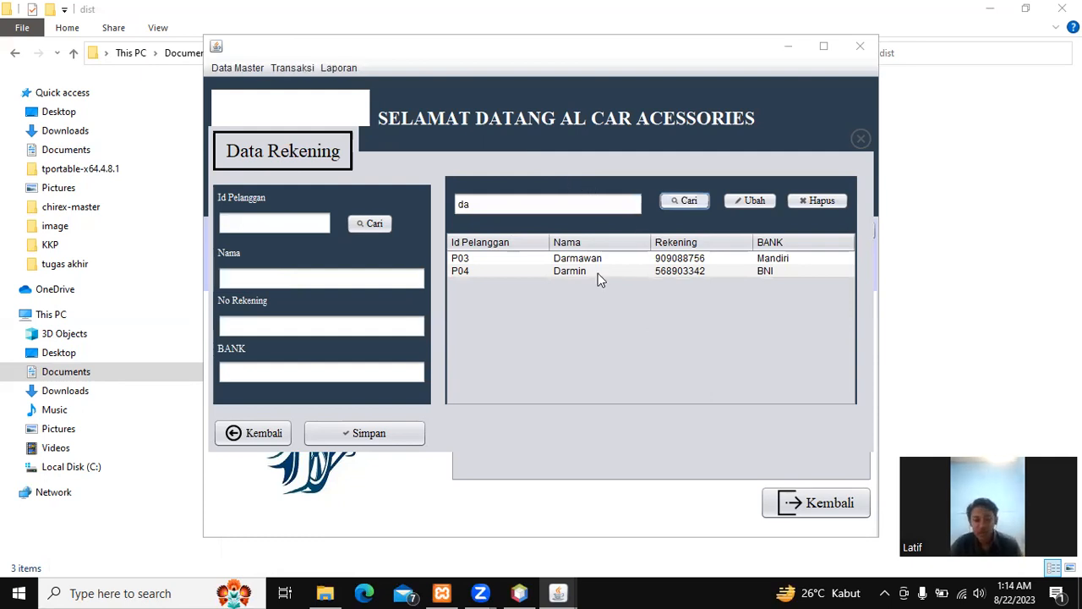
{"action": "left_click", "coordinate": [679, 256]}
Step: Change the account's bank from Mandiri to BRI, save, and clear the search box
{"action": "left_click", "coordinate": [292, 372]}
{"action": "double_click", "coordinate": [218, 372]}
{"action": "type", "text": "BRI"}
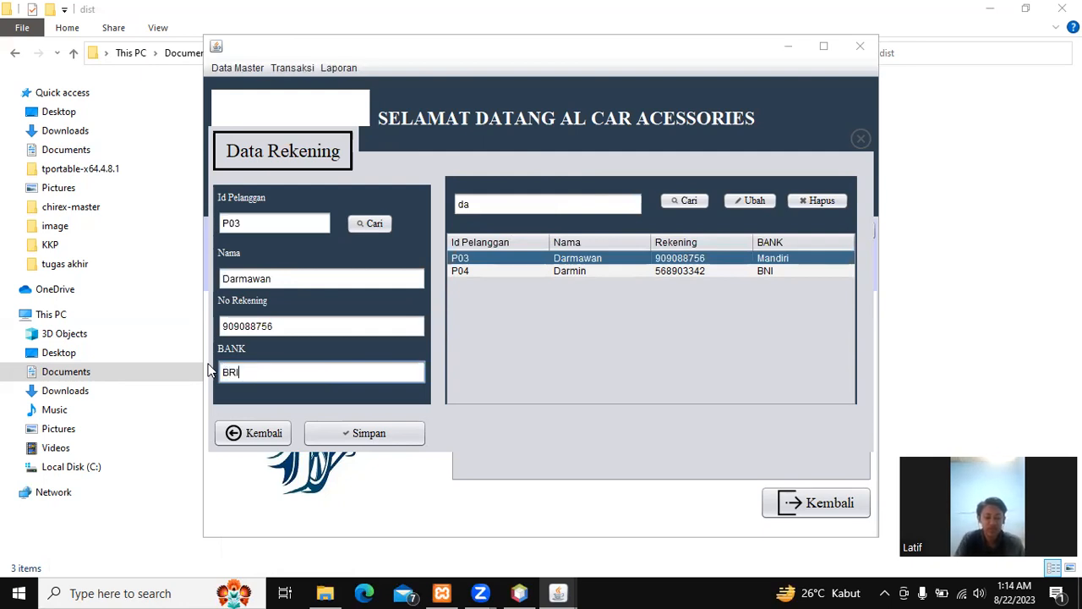
{"action": "left_click", "coordinate": [752, 201]}
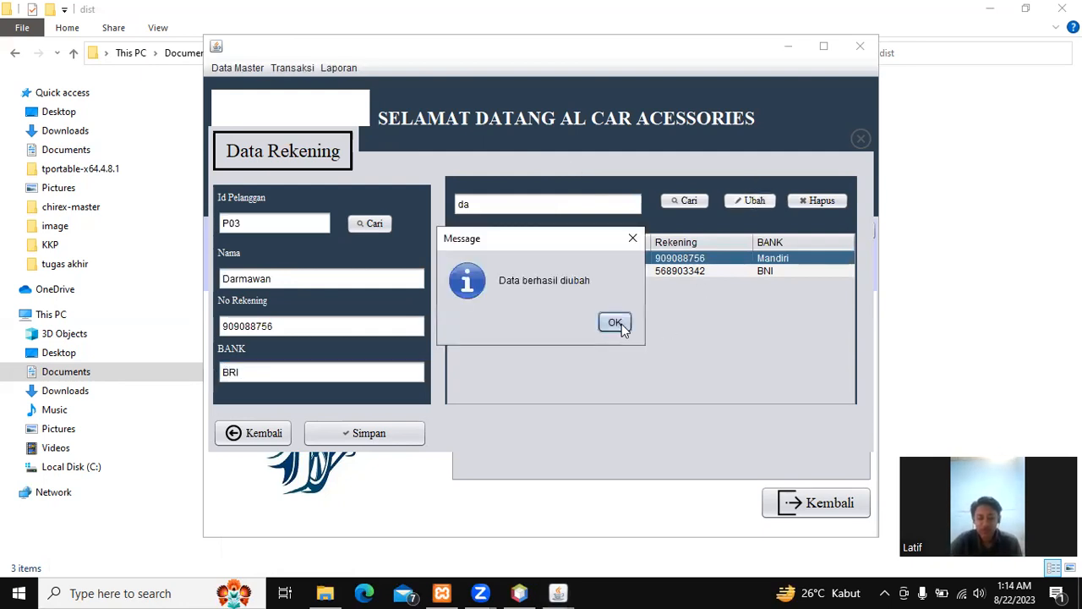
{"action": "left_click", "coordinate": [615, 323]}
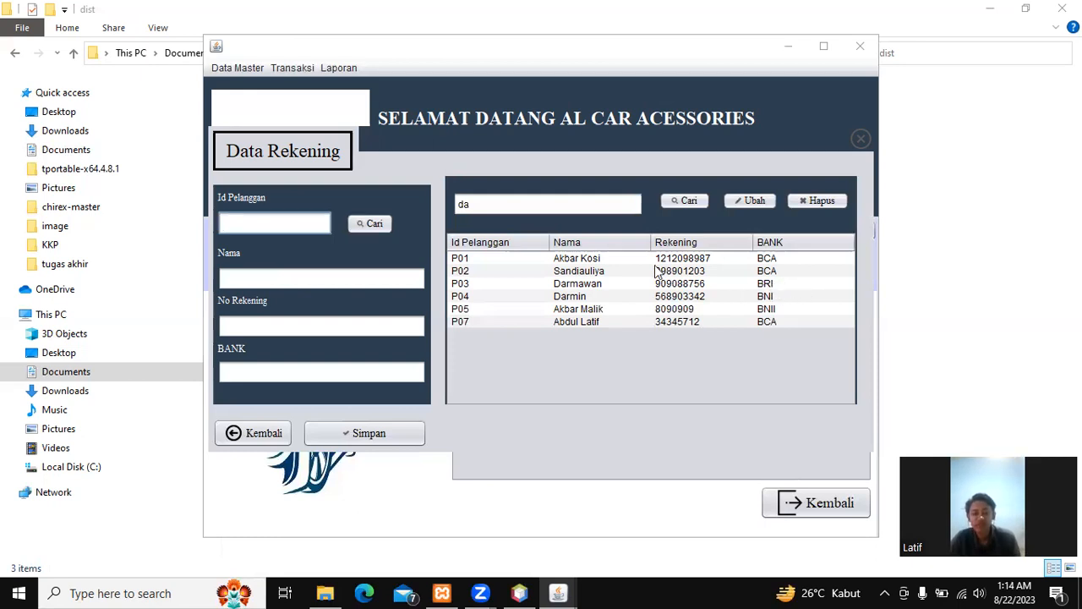
{"action": "left_click", "coordinate": [491, 203]}
{"action": "key", "text": "BackSpace"}
{"action": "key", "text": "BackSpace"}
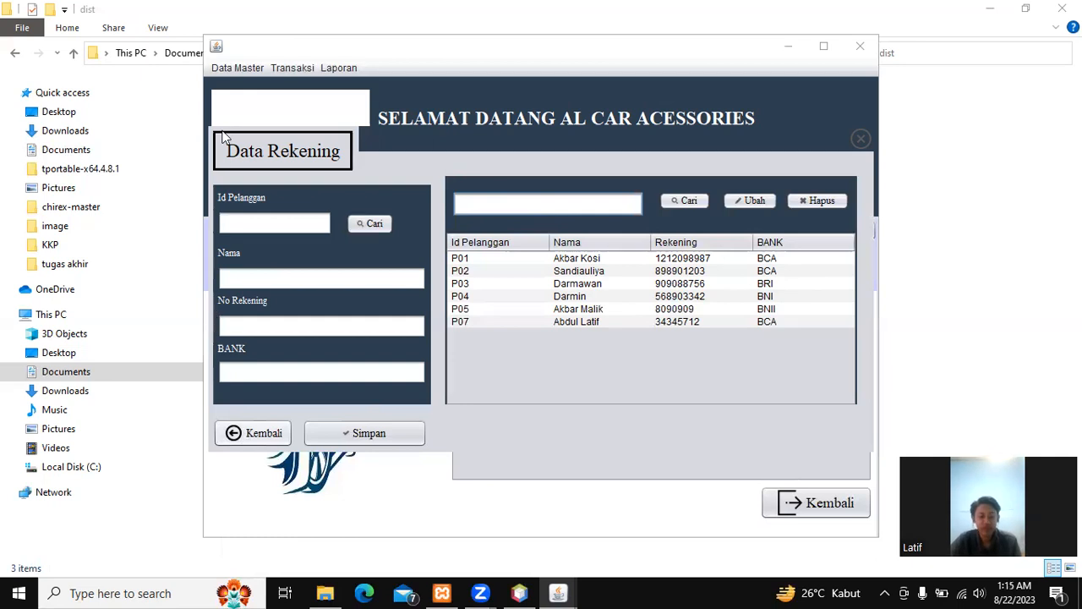
Step: Open Barang Masuk and enter item M07 described as 'Lampu depan mobil pajero'
{"action": "left_click", "coordinate": [253, 433]}
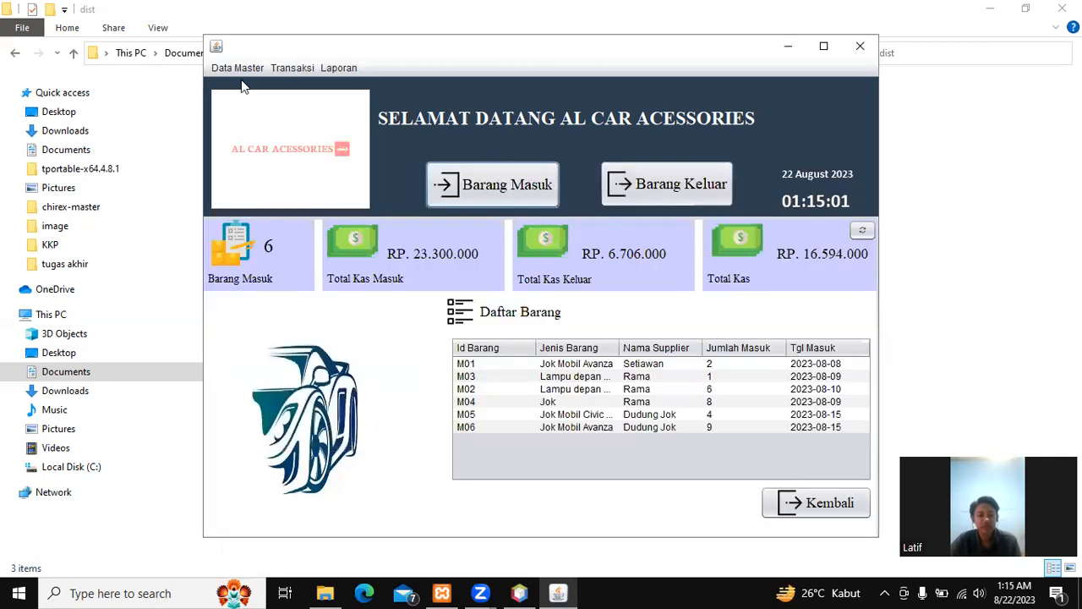
{"action": "left_click", "coordinate": [292, 69]}
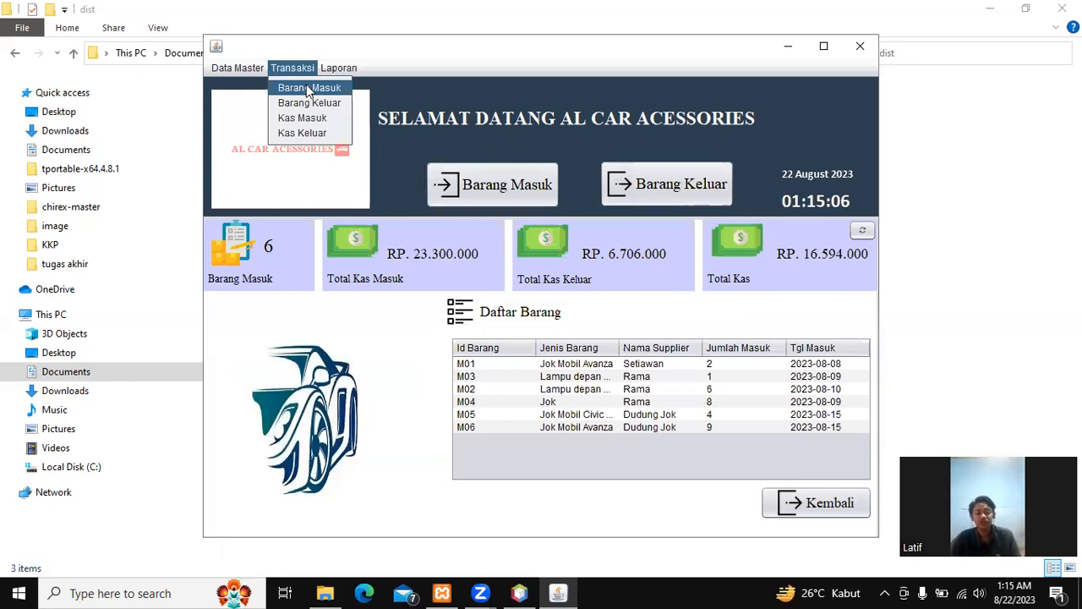
{"action": "left_click", "coordinate": [310, 88]}
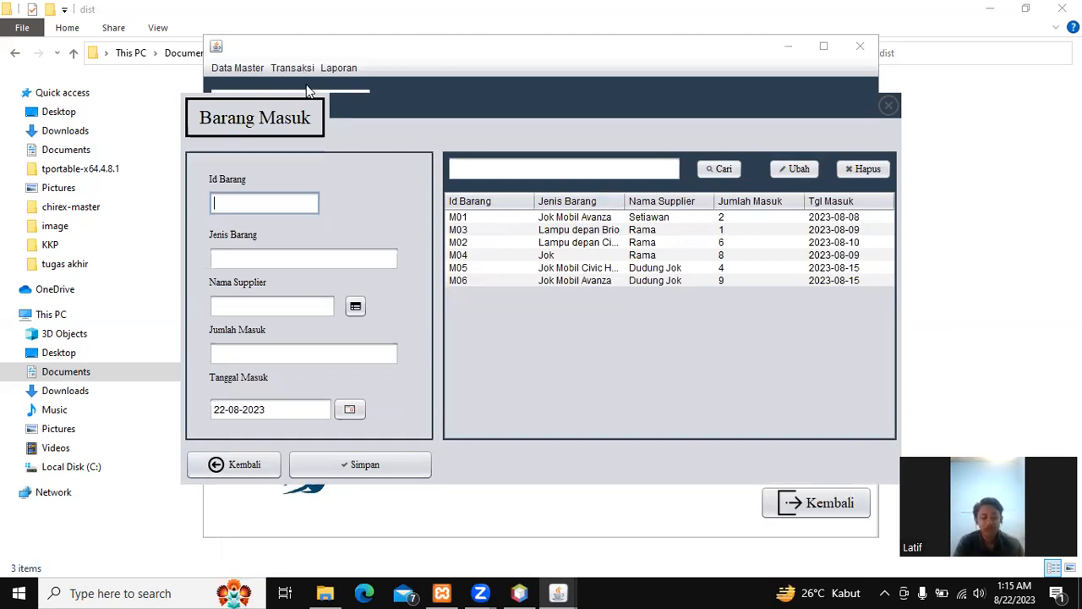
{"action": "type", "text": "M07"}
{"action": "key", "text": "Tab"}
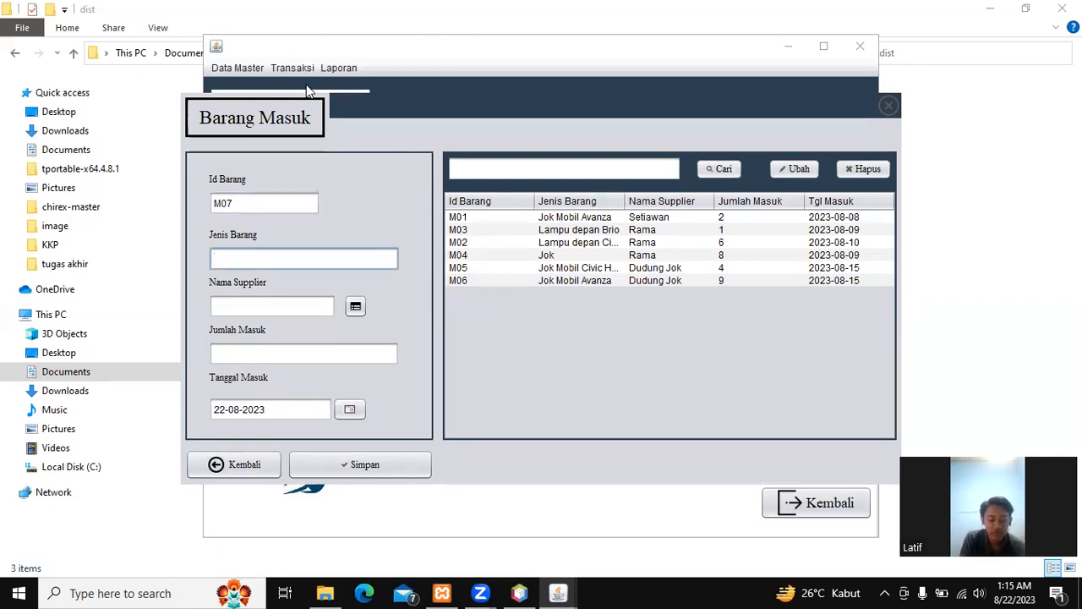
{"action": "type", "text": "Lampu"}
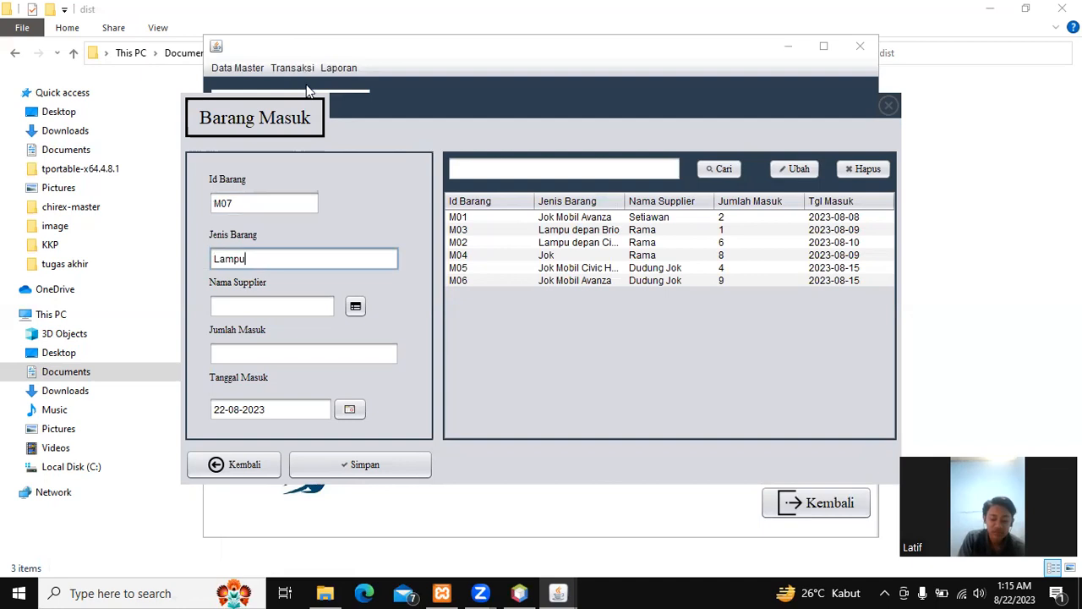
{"action": "type", "text": " Mob"}
{"action": "key", "text": "BackSpace"}
{"action": "key", "text": "BackSpace"}
{"action": "key", "text": "BackSpace"}
{"action": "type", "text": "depan "}
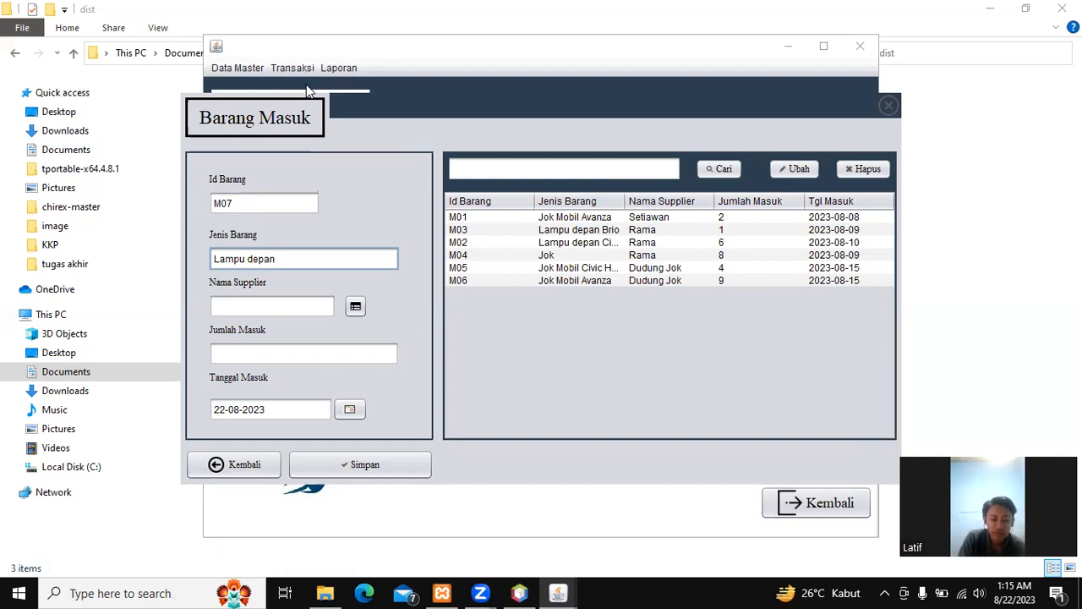
{"action": "type", "text": "mobil pajero"}
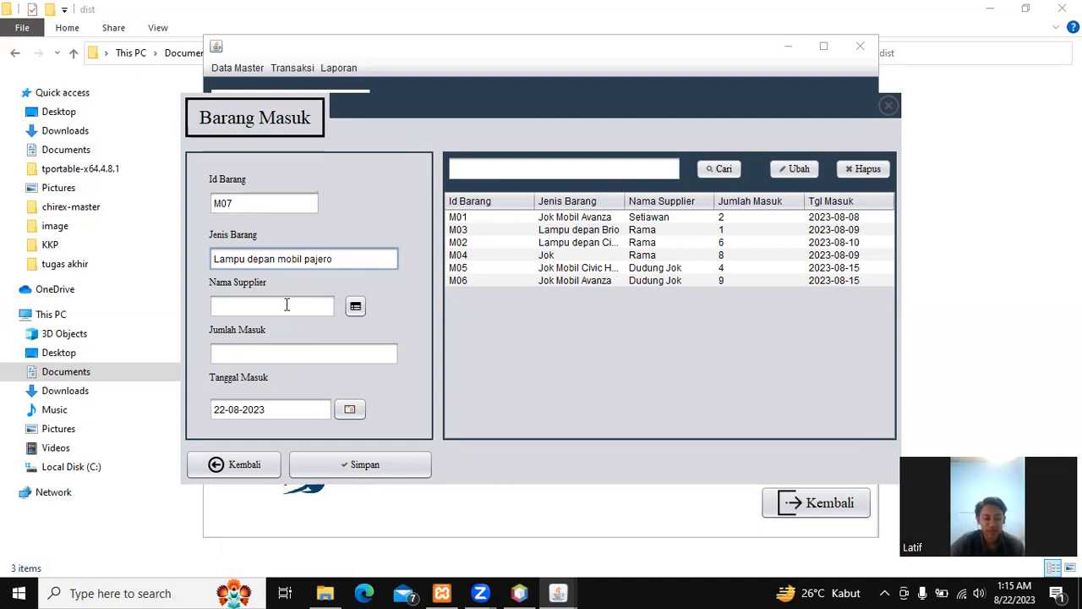
Step: Fill in the supplier's name and incoming quantity 10, then save the record
{"action": "left_click", "coordinate": [362, 310]}
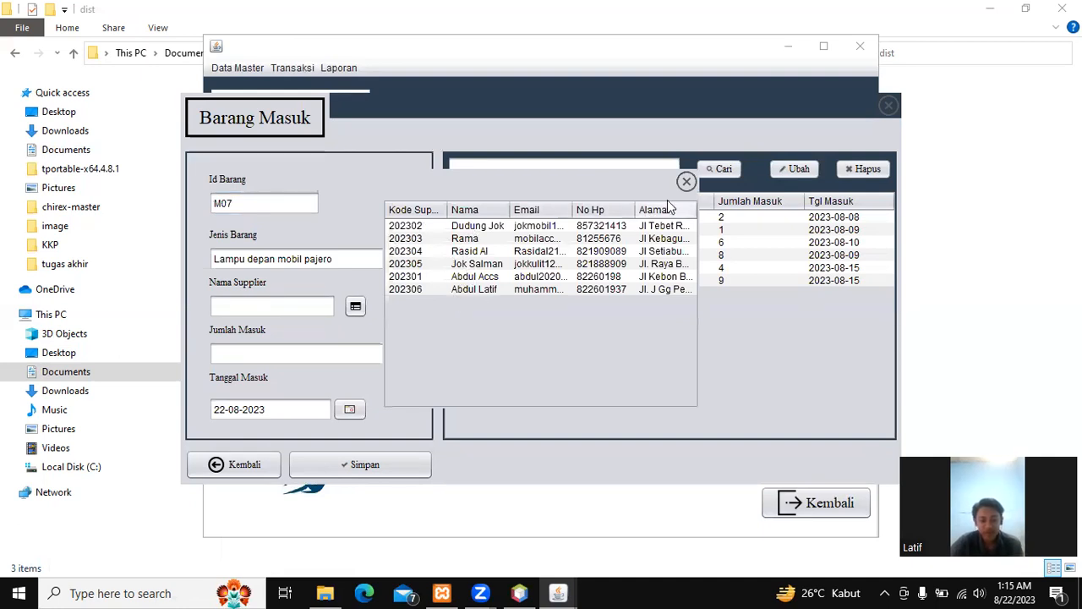
{"action": "left_click", "coordinate": [686, 181]}
{"action": "left_click", "coordinate": [321, 302]}
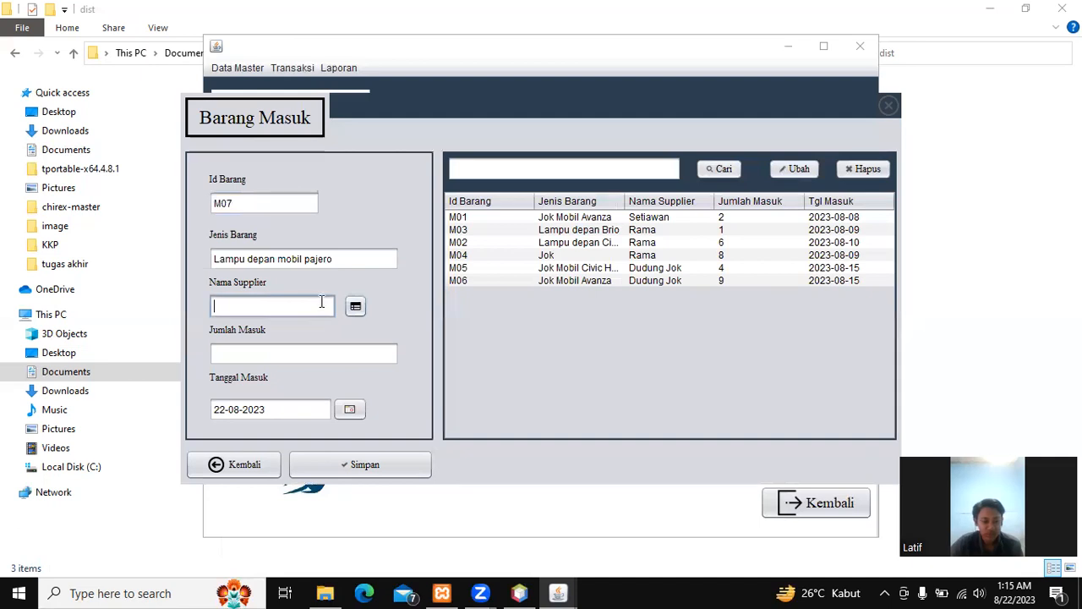
{"action": "type", "text": "Rama"}
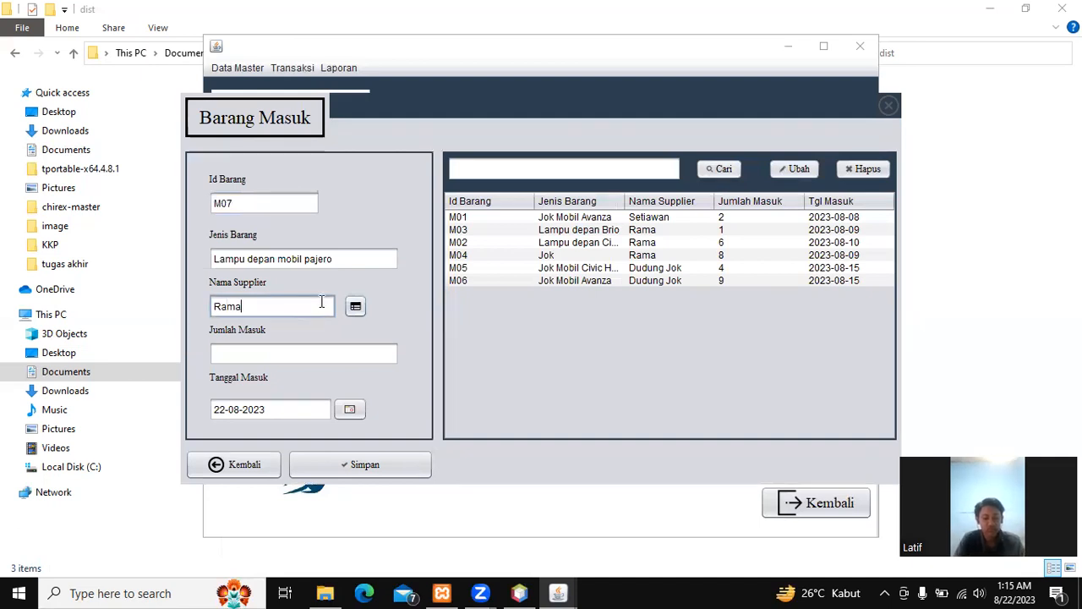
{"action": "left_click", "coordinate": [358, 354]}
{"action": "type", "text": "10"}
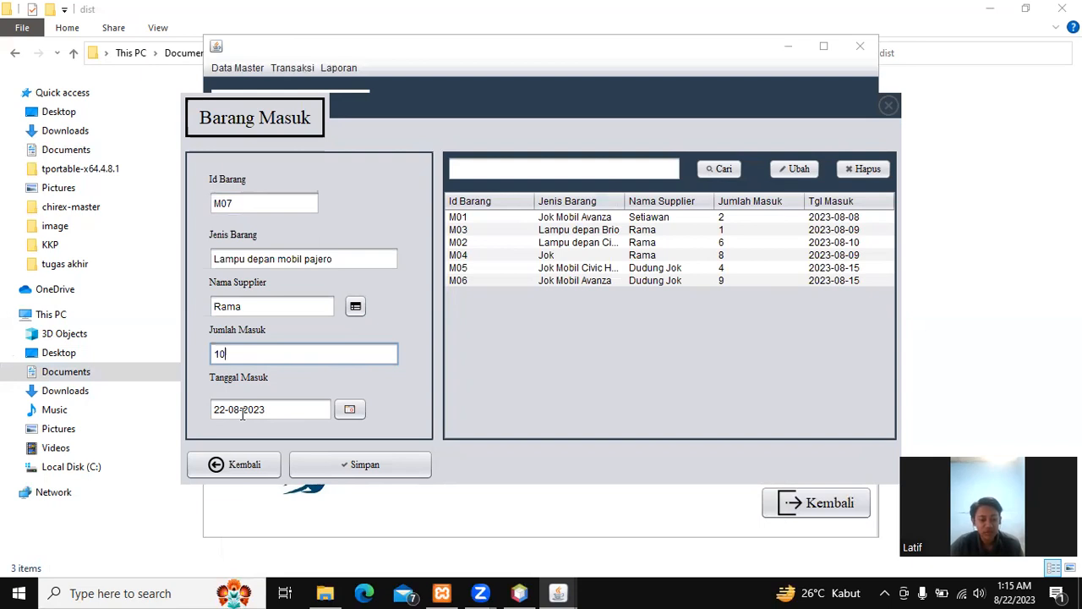
{"action": "left_click", "coordinate": [409, 466]}
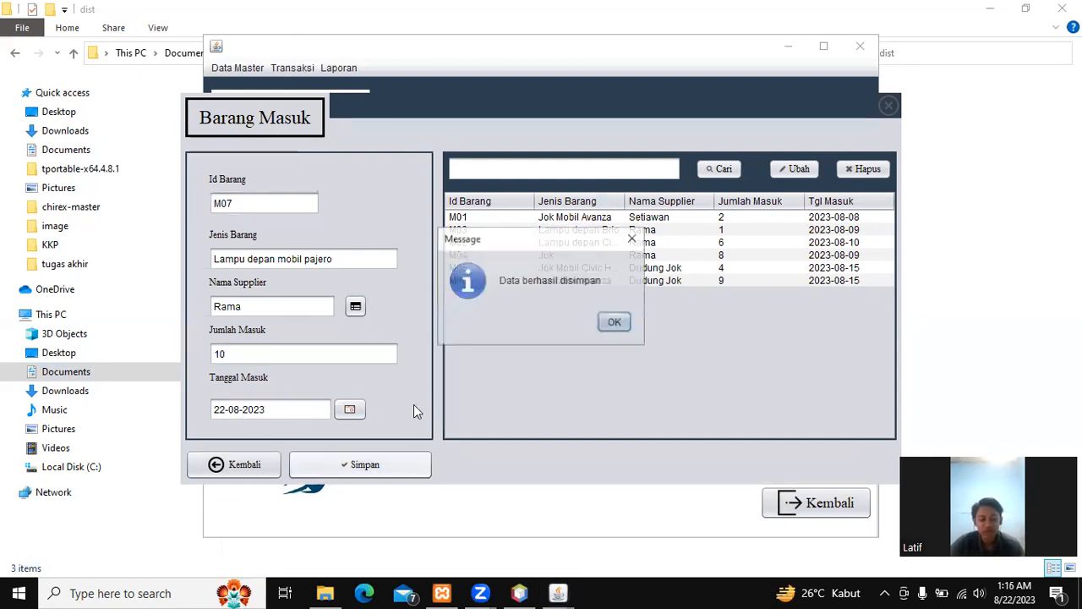
Step: Dismiss the confirmation and filter the incoming-goods table to verify row M07
{"action": "left_click", "coordinate": [615, 323]}
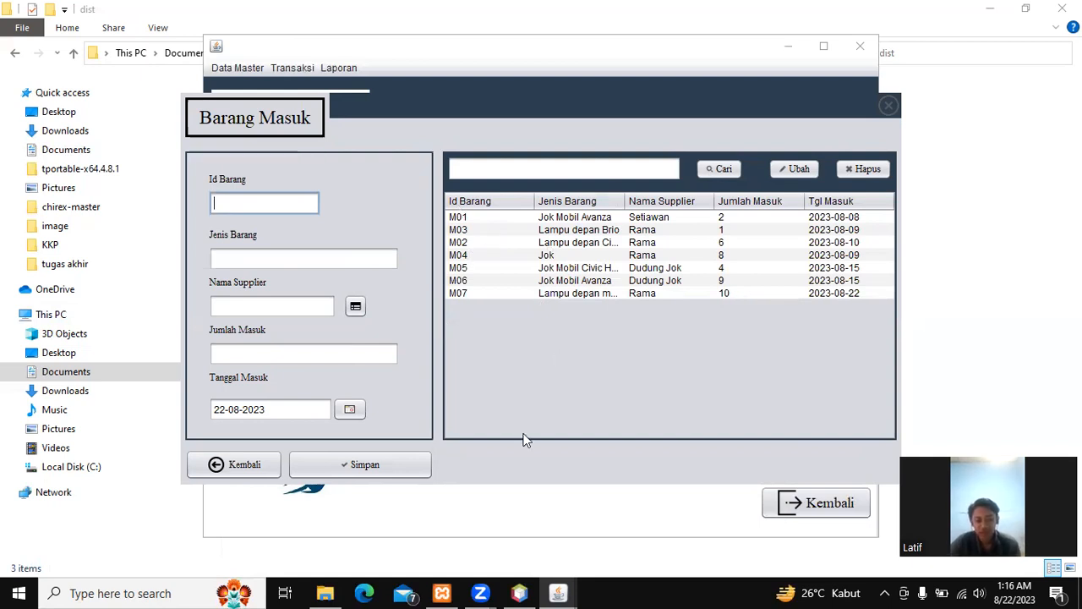
{"action": "left_click", "coordinate": [499, 171]}
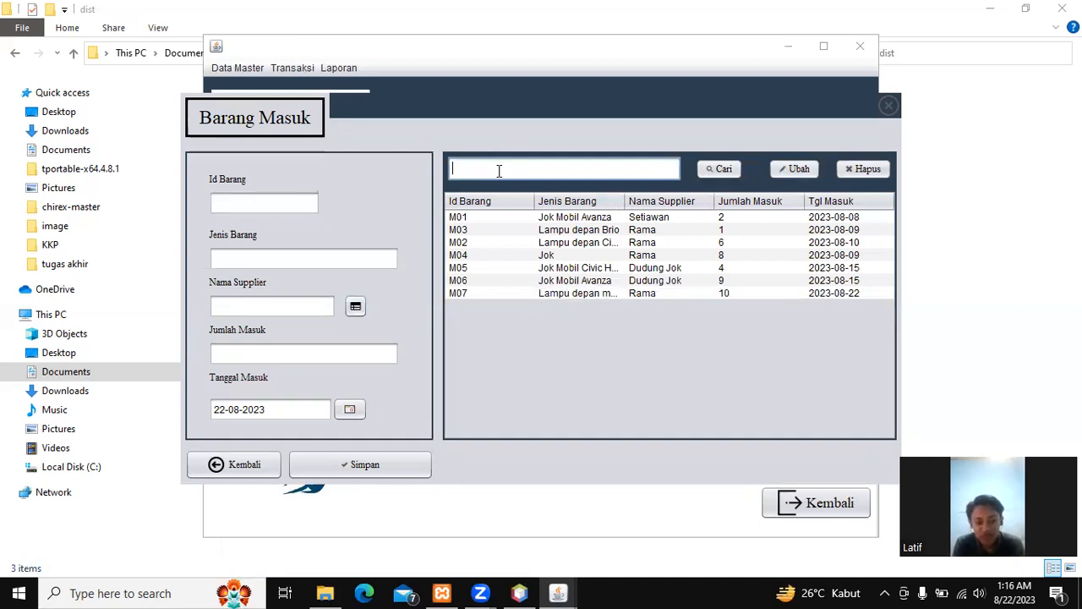
{"action": "type", "text": "M07"}
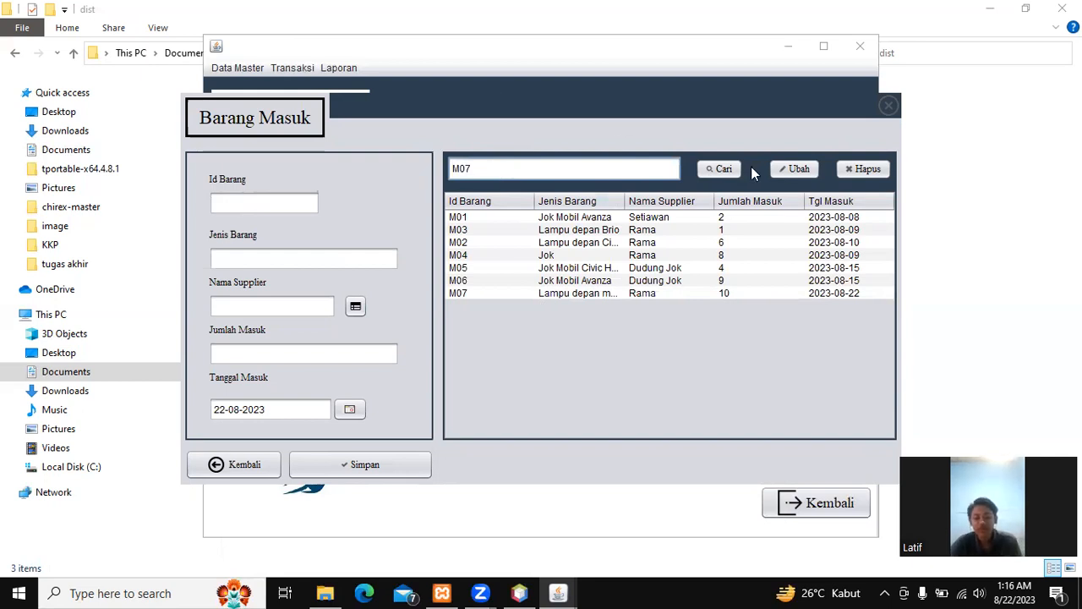
{"action": "left_click", "coordinate": [723, 169]}
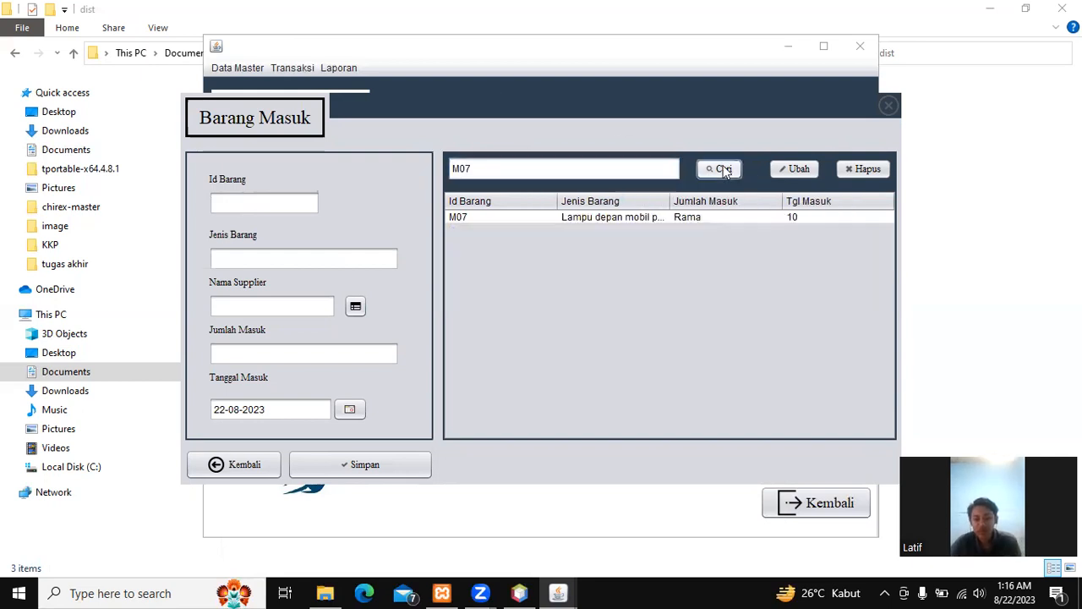
{"action": "left_click", "coordinate": [710, 218]}
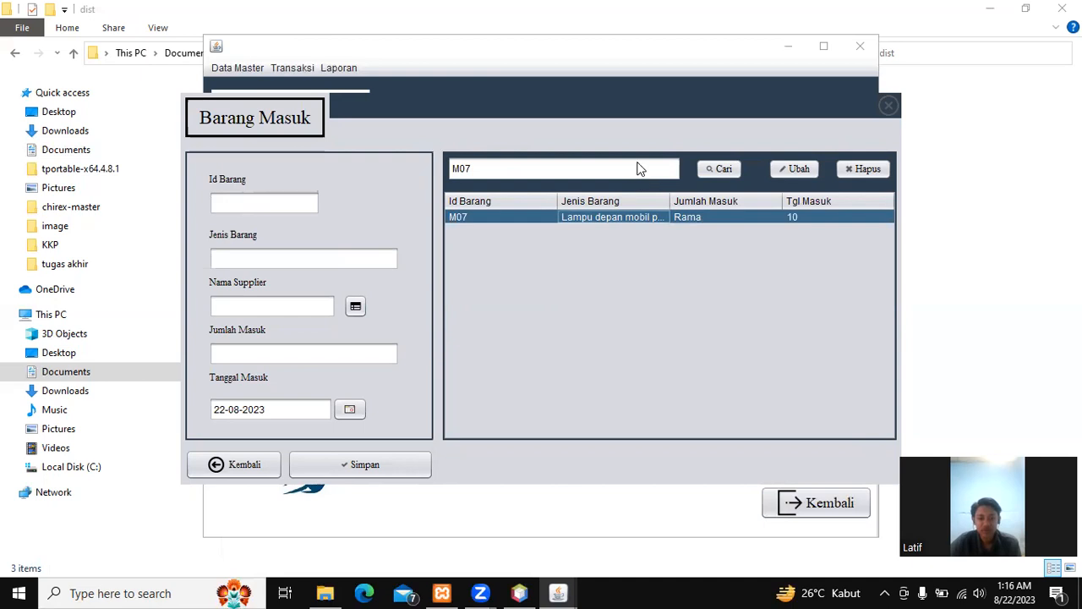
Step: Clear the search to list all rows again and return to the dashboard
{"action": "left_click_drag", "start_coordinate": [501, 167], "coordinate": [442, 168]}
{"action": "key", "text": "BackSpace"}
{"action": "left_click", "coordinate": [724, 169]}
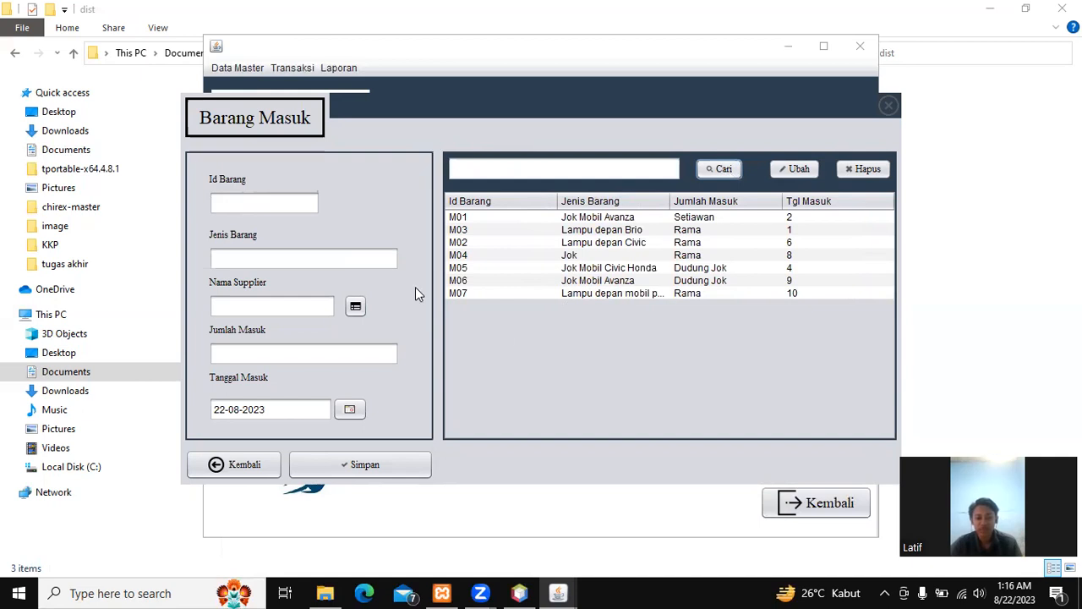
{"action": "left_click", "coordinate": [243, 464]}
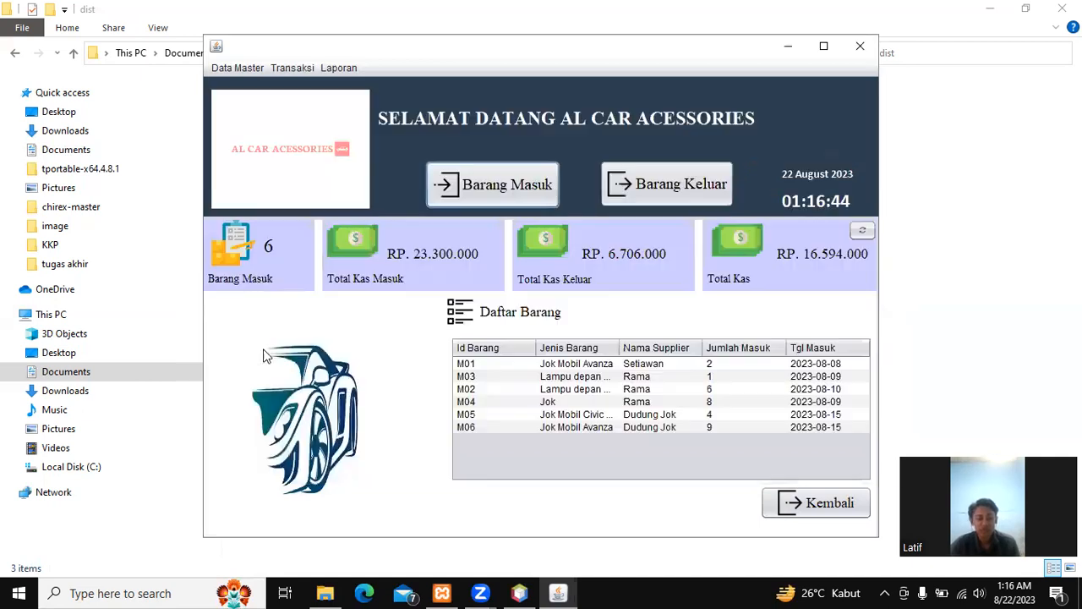
Step: Open Transaksi > Barang Keluar and load the M02 transaction into the form
{"action": "left_click", "coordinate": [292, 67]}
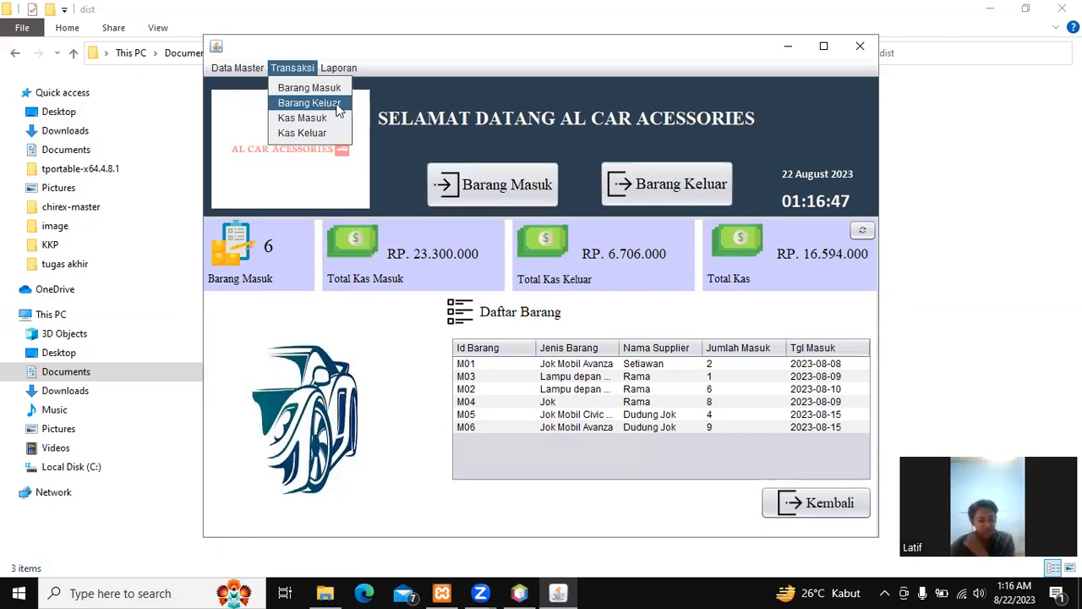
{"action": "left_click", "coordinate": [327, 103]}
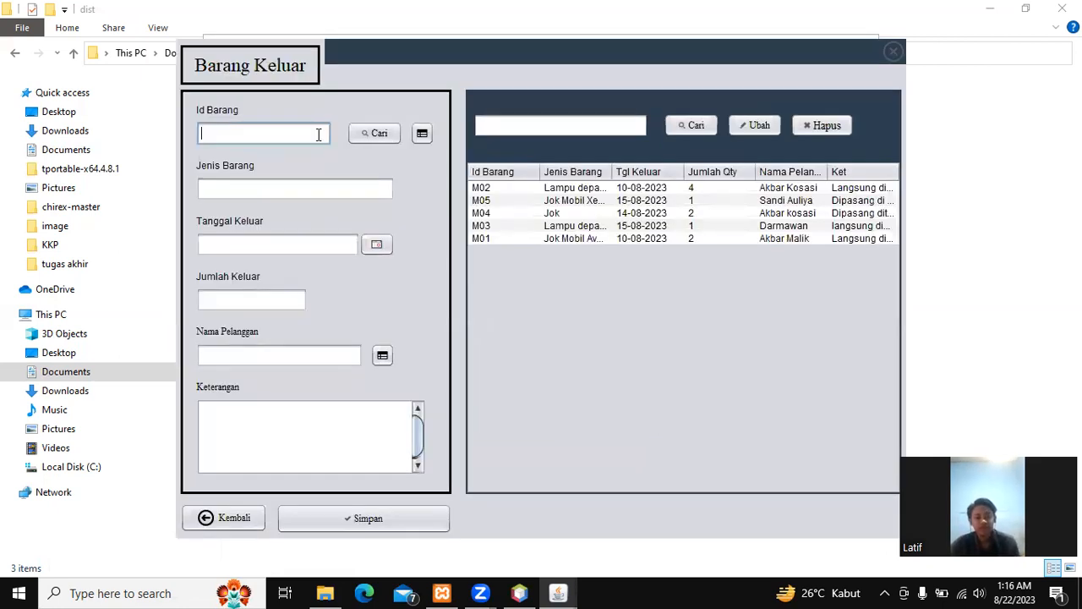
{"action": "left_click", "coordinate": [423, 135]}
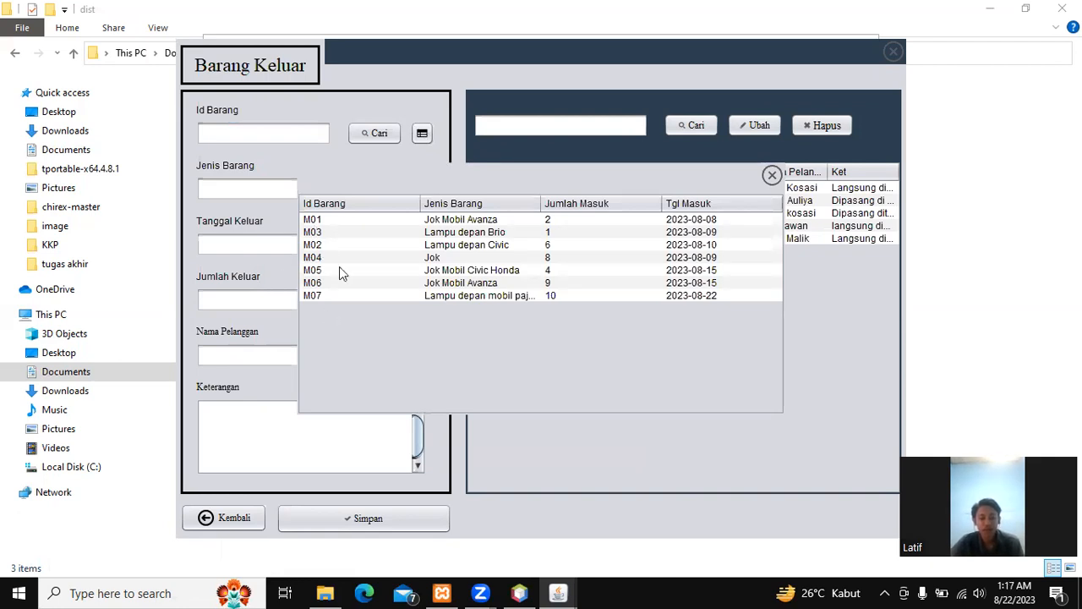
{"action": "left_click", "coordinate": [773, 175]}
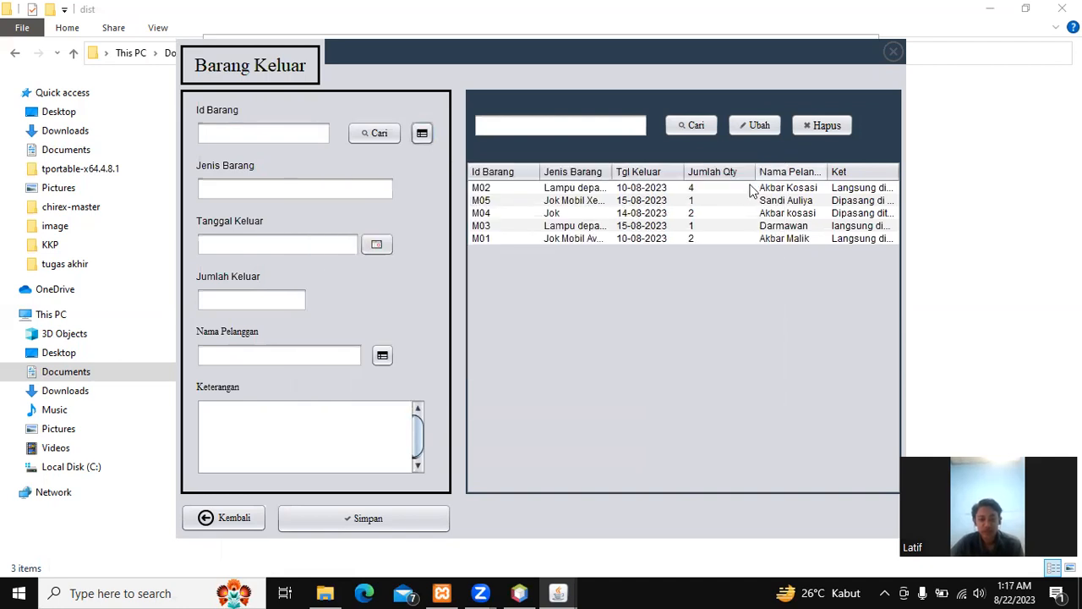
{"action": "left_click", "coordinate": [740, 187]}
Step: Change the item id to M07 and load its details
{"action": "left_click", "coordinate": [277, 135]}
{"action": "key", "text": "BackSpace"}
{"action": "type", "text": "7"}
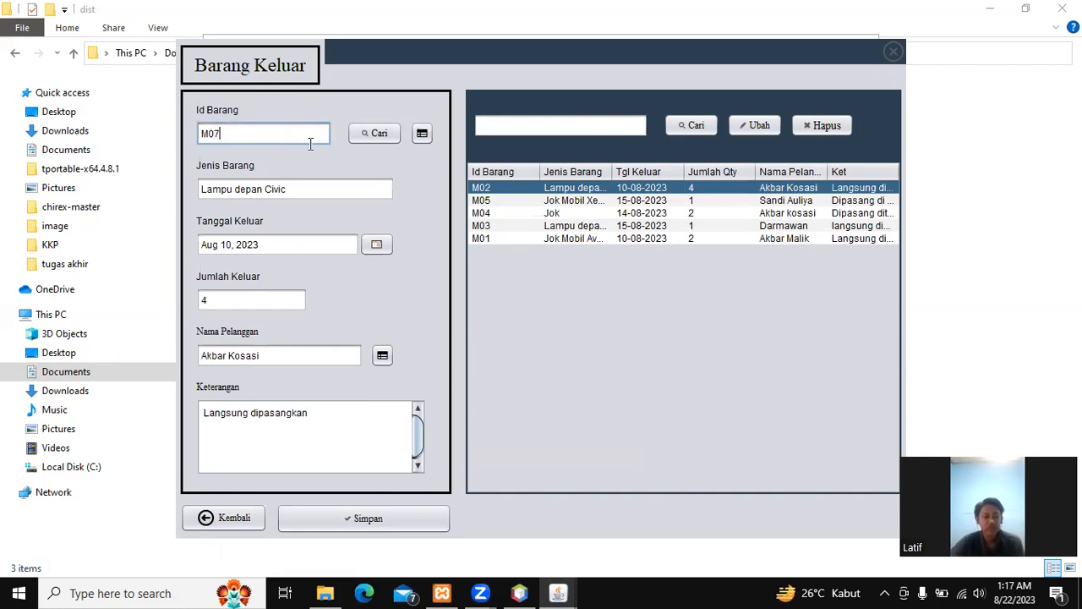
{"action": "left_click", "coordinate": [385, 137]}
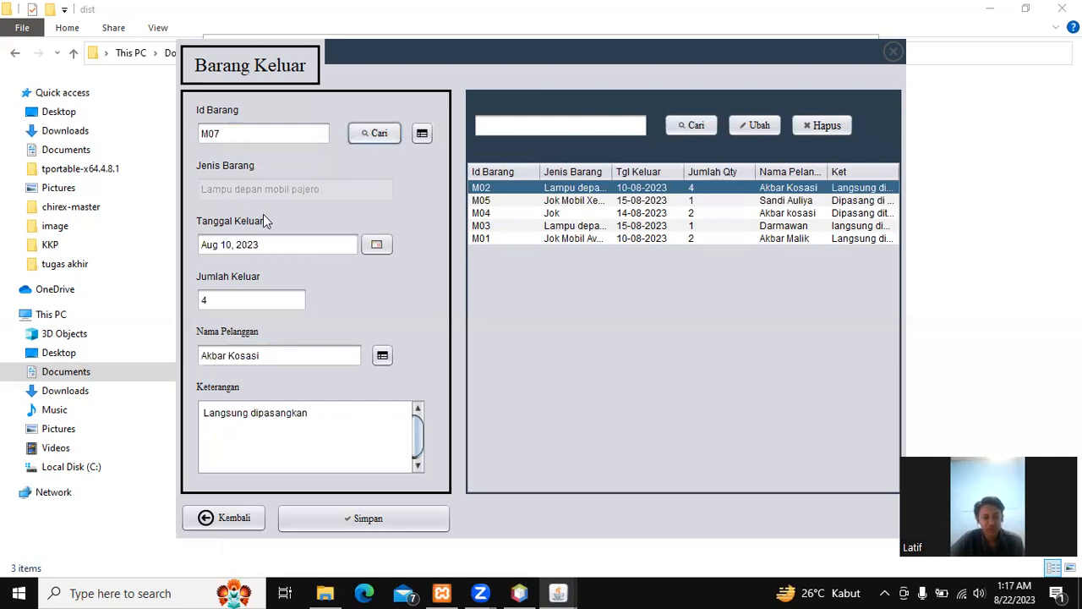
Step: Set the outgoing date to 23 August 2023 and the quantity to 2
{"action": "left_click", "coordinate": [347, 245]}
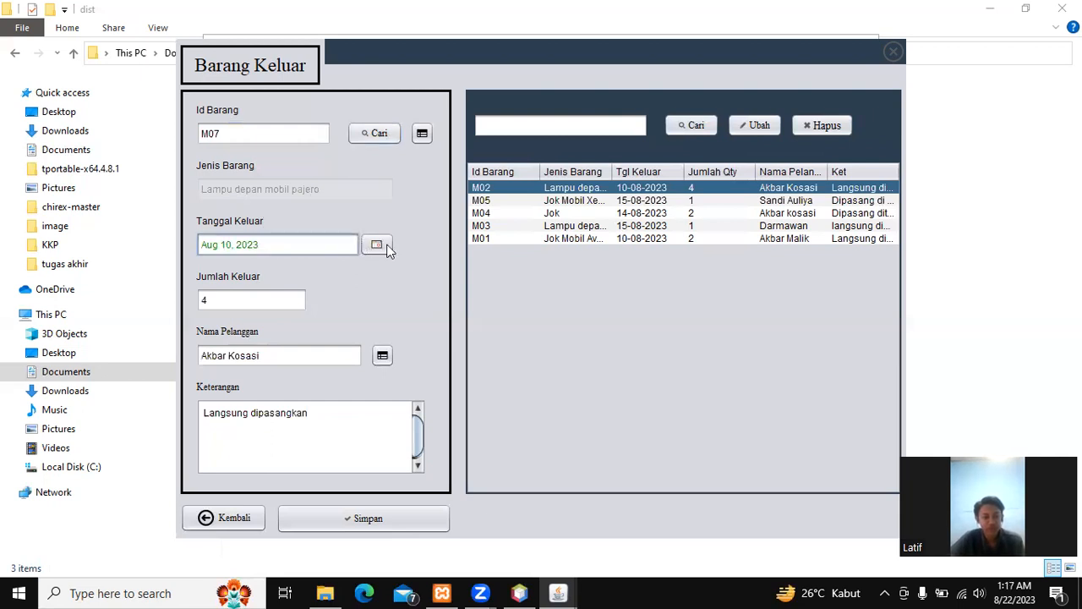
{"action": "left_click", "coordinate": [386, 246]}
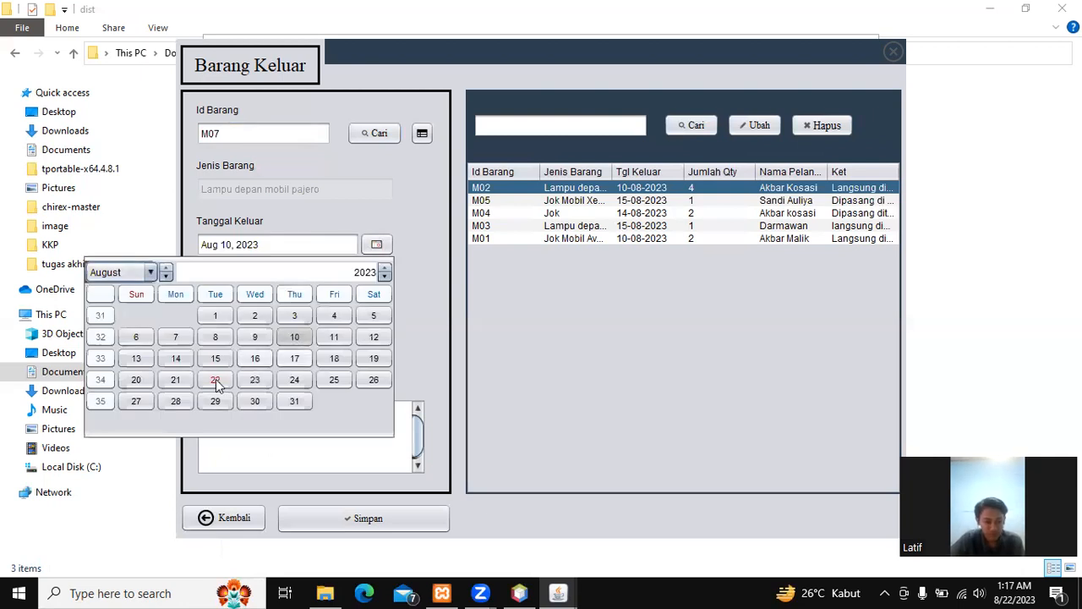
{"action": "left_click", "coordinate": [255, 380]}
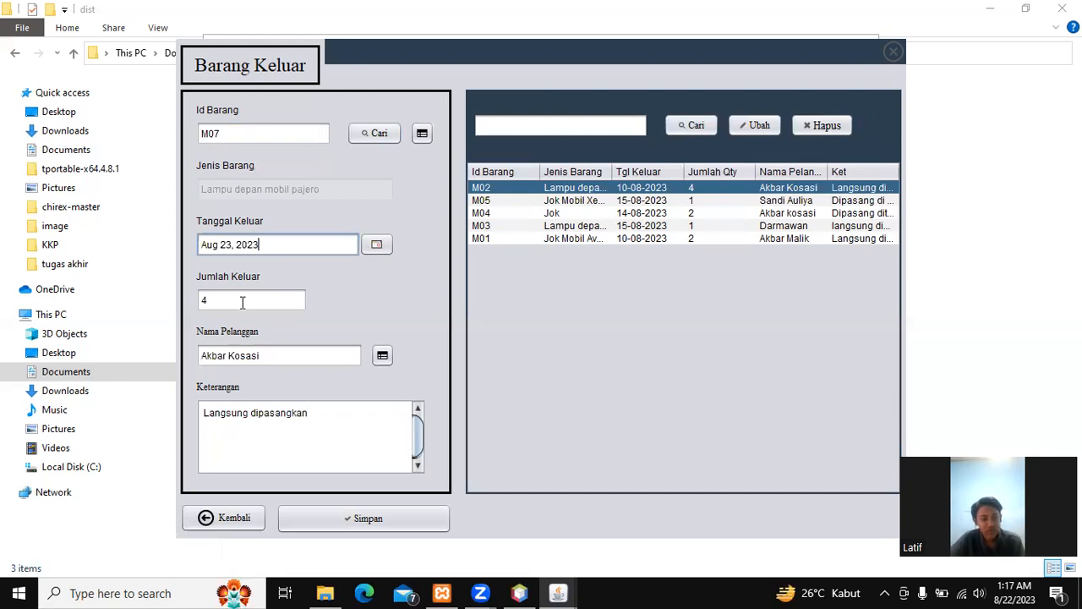
{"action": "double_click", "coordinate": [240, 301]}
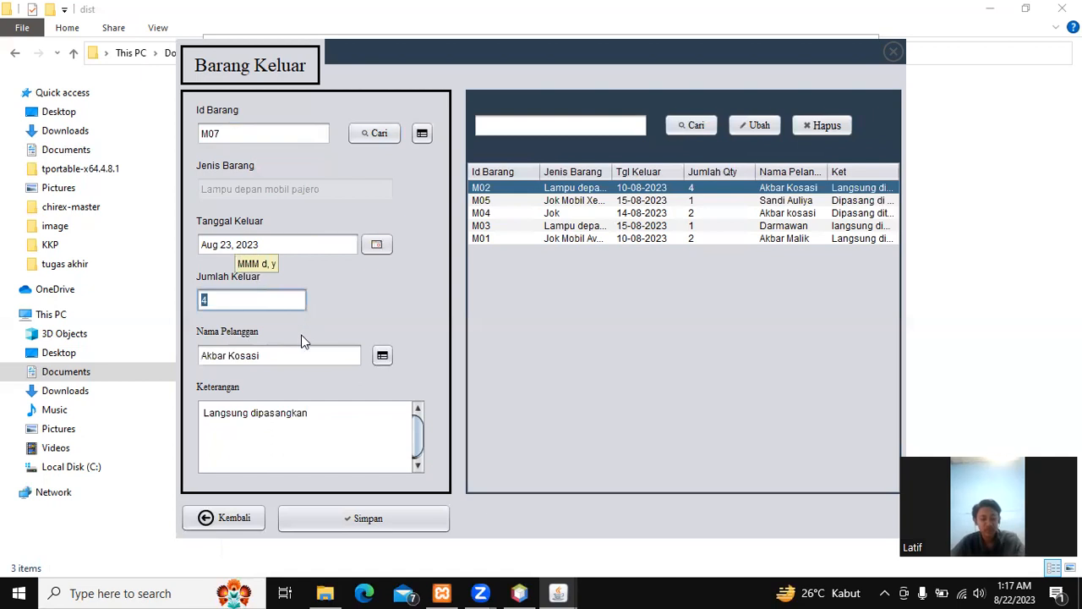
{"action": "type", "text": "7"}
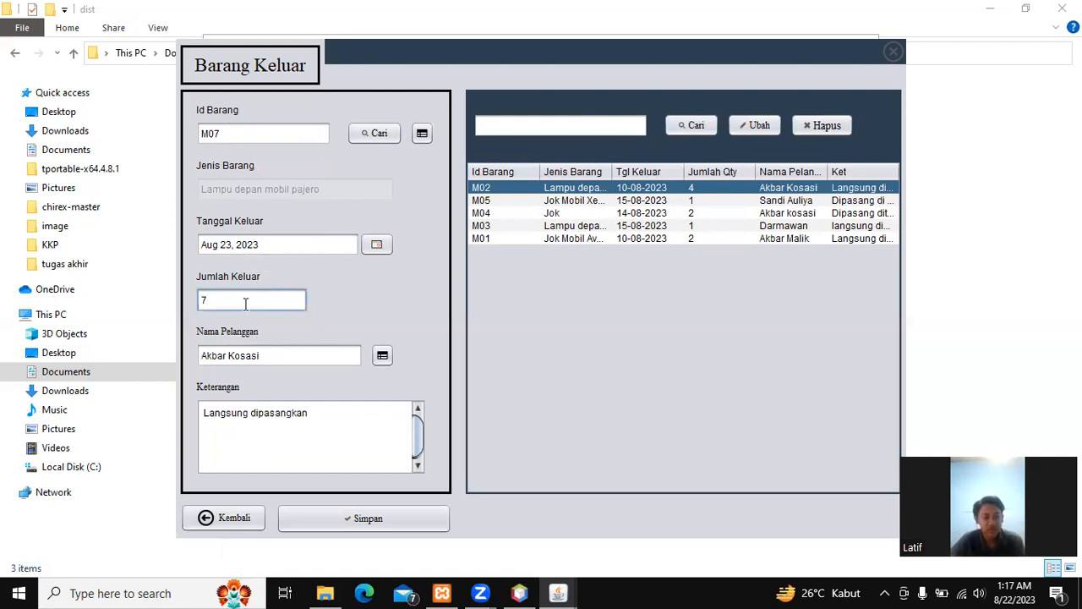
{"action": "key", "text": "BackSpace"}
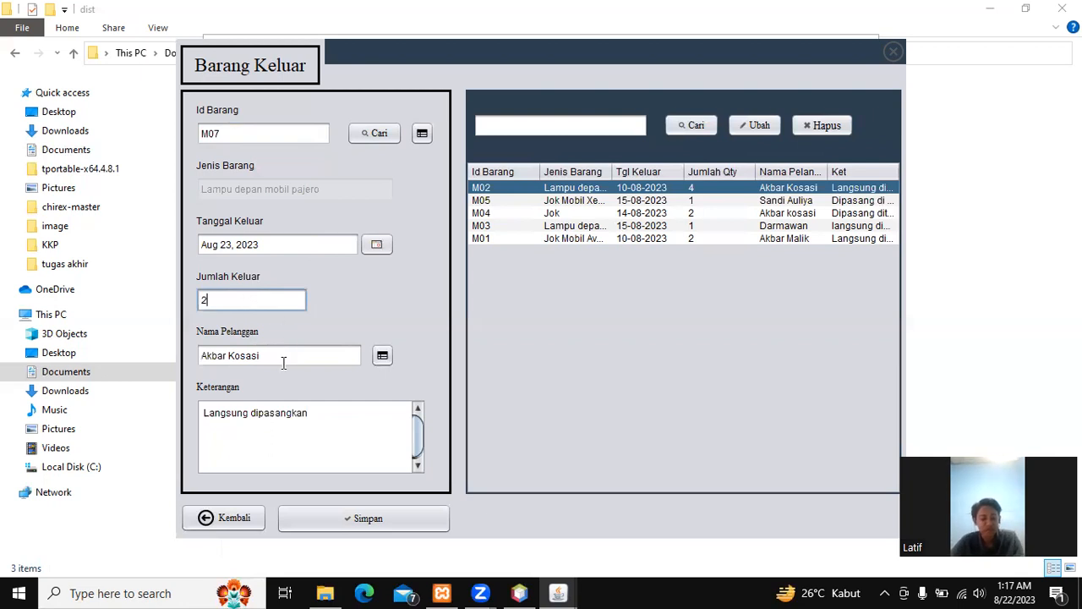
{"action": "left_click", "coordinate": [283, 364]}
{"action": "left_click", "coordinate": [386, 357]}
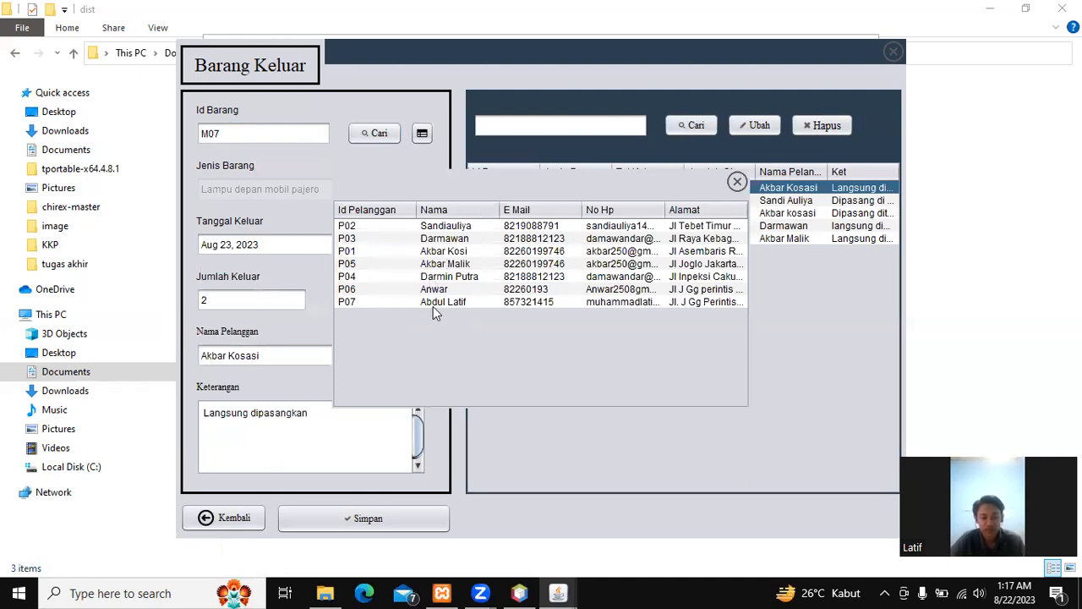
Step: Replace the customer name with the new customer's name
{"action": "left_click", "coordinate": [736, 181]}
{"action": "left_click_drag", "start_coordinate": [282, 358], "coordinate": [174, 358]}
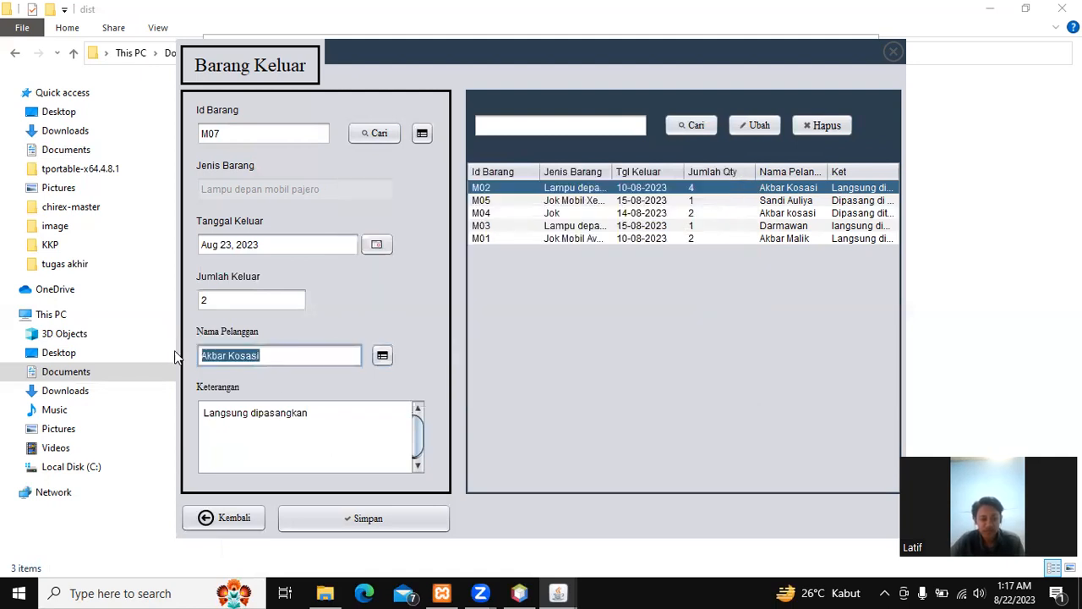
{"action": "type", "text": "Anw"}
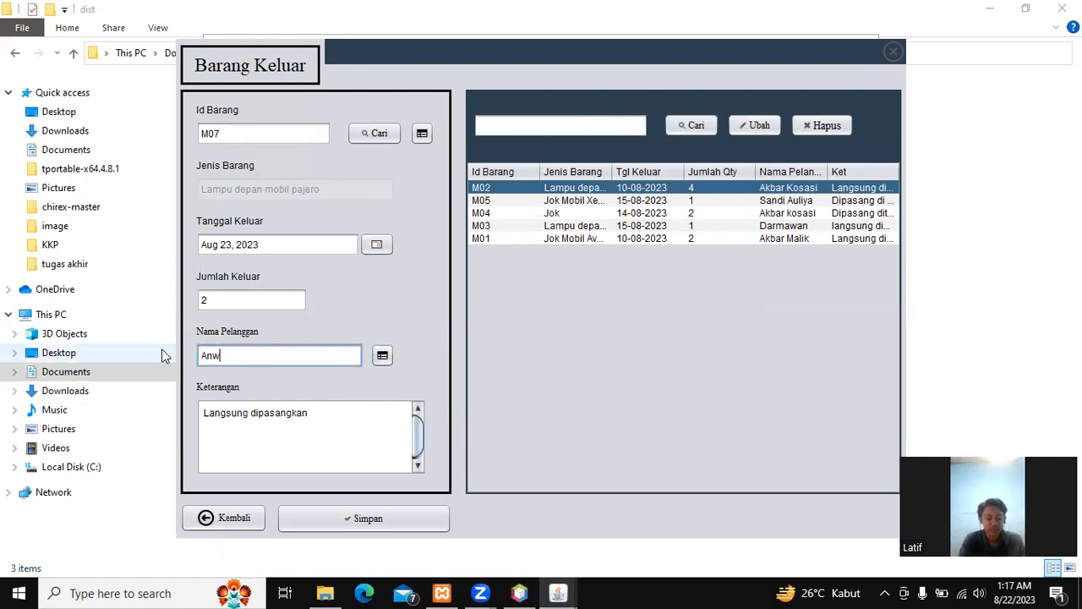
{"action": "type", "text": "ar"}
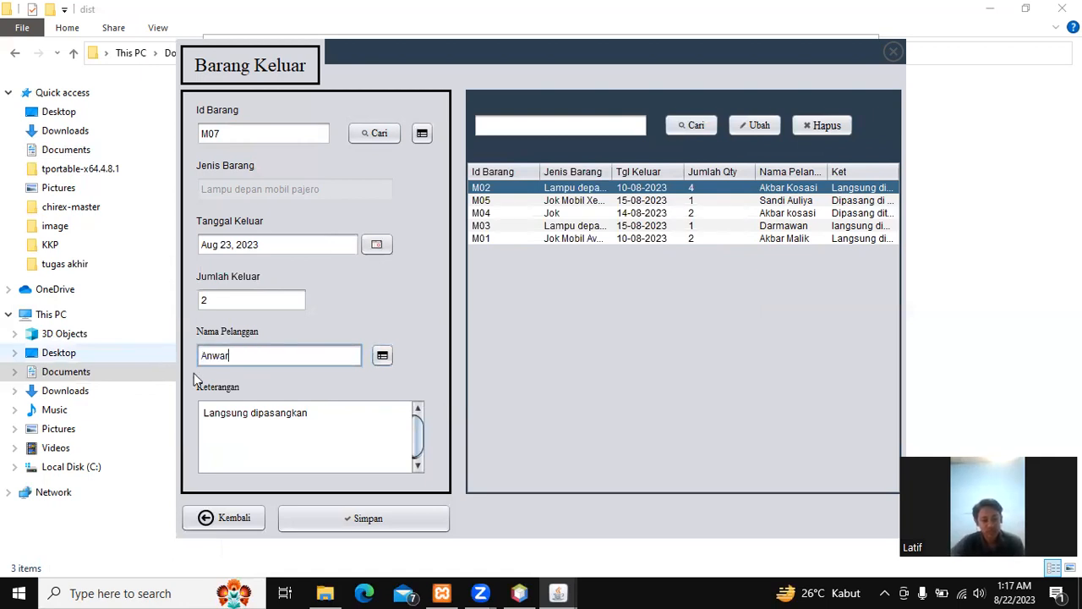
Step: Replace the old note with the customer's new street address
{"action": "triple_click", "coordinate": [355, 411]}
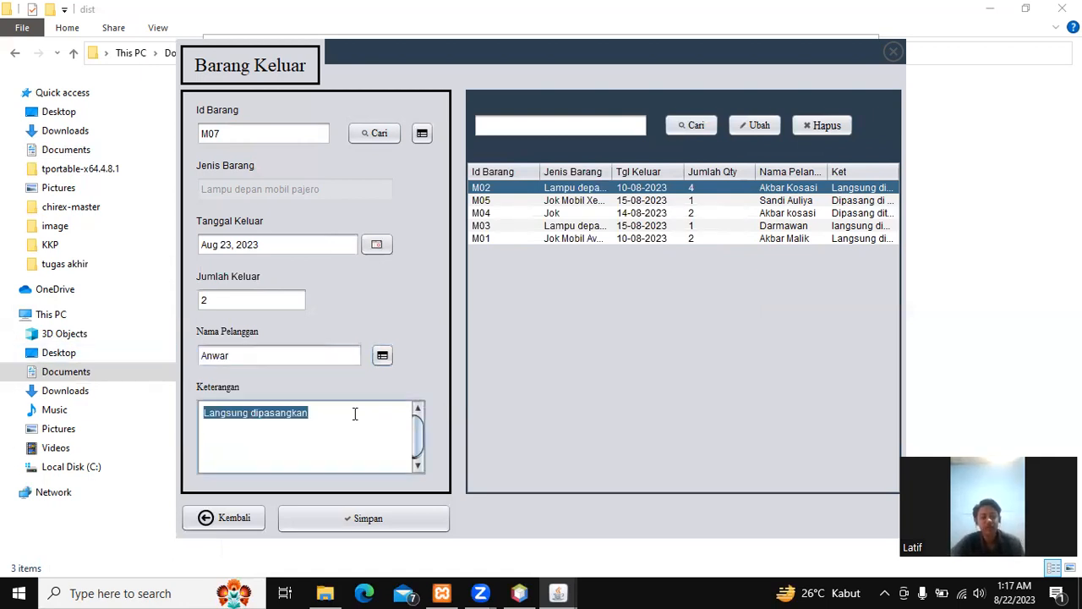
{"action": "left_click", "coordinate": [362, 413]}
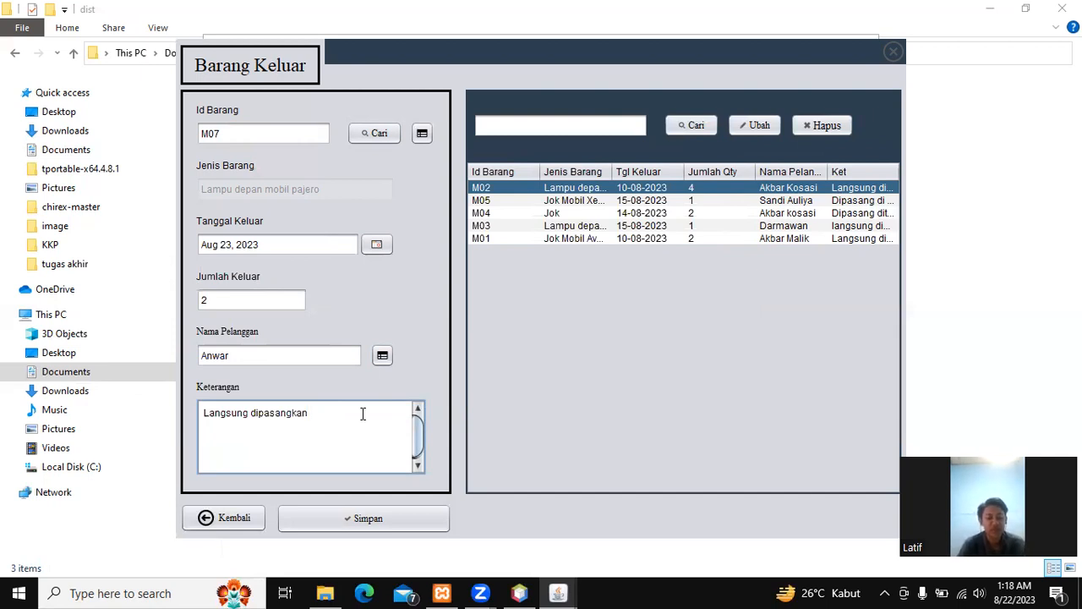
{"action": "key", "text": "BackSpace"}
{"action": "key", "text": "BackSpace"}
{"action": "key", "text": "BackSpace"}
{"action": "key", "text": "BackSpace"}
{"action": "key", "text": "BackSpace"}
{"action": "key", "text": "BackSpace"}
{"action": "key", "text": "BackSpace"}
{"action": "key", "text": "BackSpace"}
{"action": "key", "text": "BackSpace"}
{"action": "key", "text": "BackSpace"}
{"action": "key", "text": "BackSpace"}
{"action": "key", "text": "BackSpace"}
{"action": "key", "text": "BackSpace"}
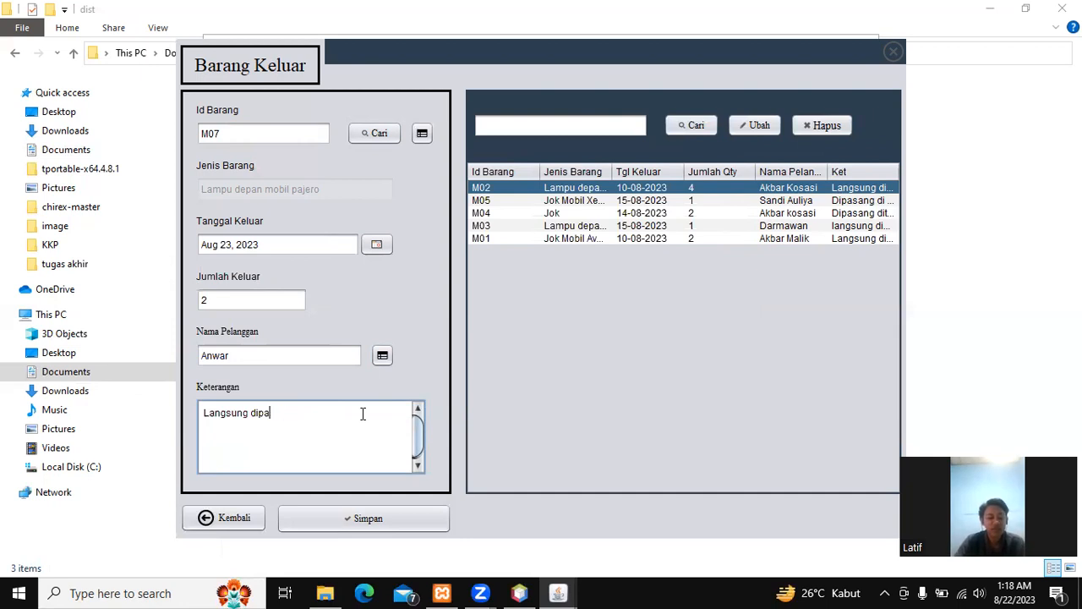
{"action": "key", "text": "BackSpace"}
{"action": "key", "text": "BackSpace"}
{"action": "key", "text": "BackSpace"}
{"action": "key", "text": "BackSpace"}
{"action": "key", "text": "BackSpace"}
{"action": "key", "text": "BackSpace"}
{"action": "key", "text": "BackSpace"}
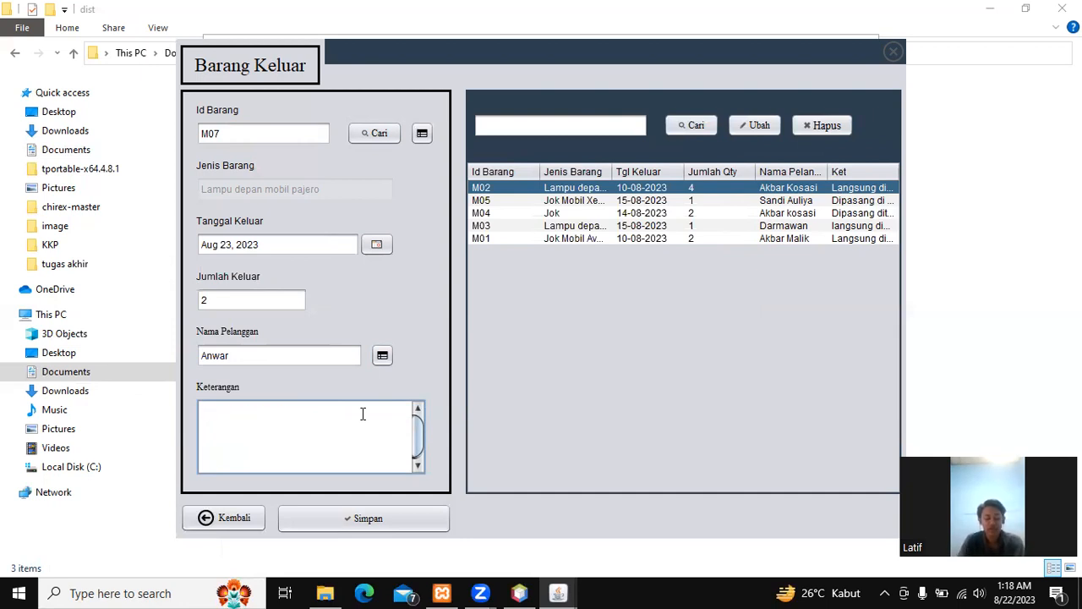
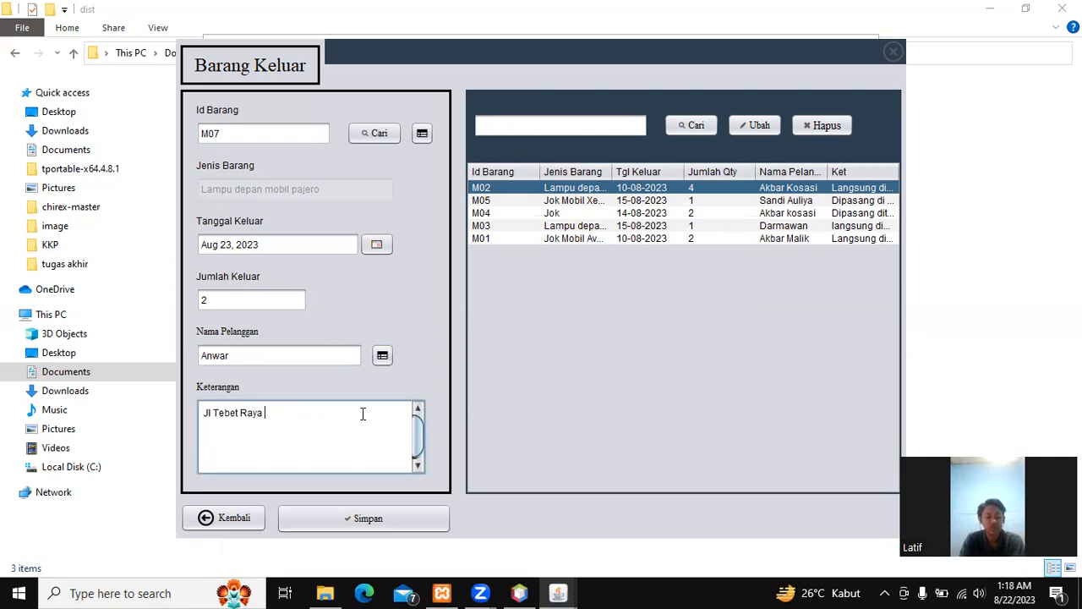
Step: Save the M07 outgoing record and dismiss the confirmation
{"action": "left_click", "coordinate": [356, 522]}
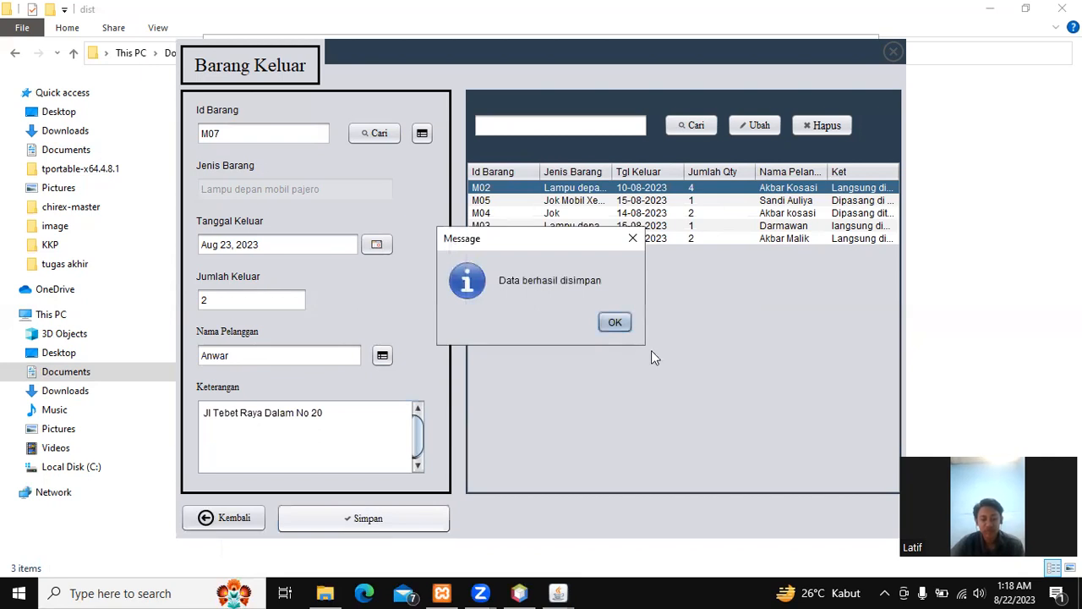
{"action": "left_click", "coordinate": [622, 325]}
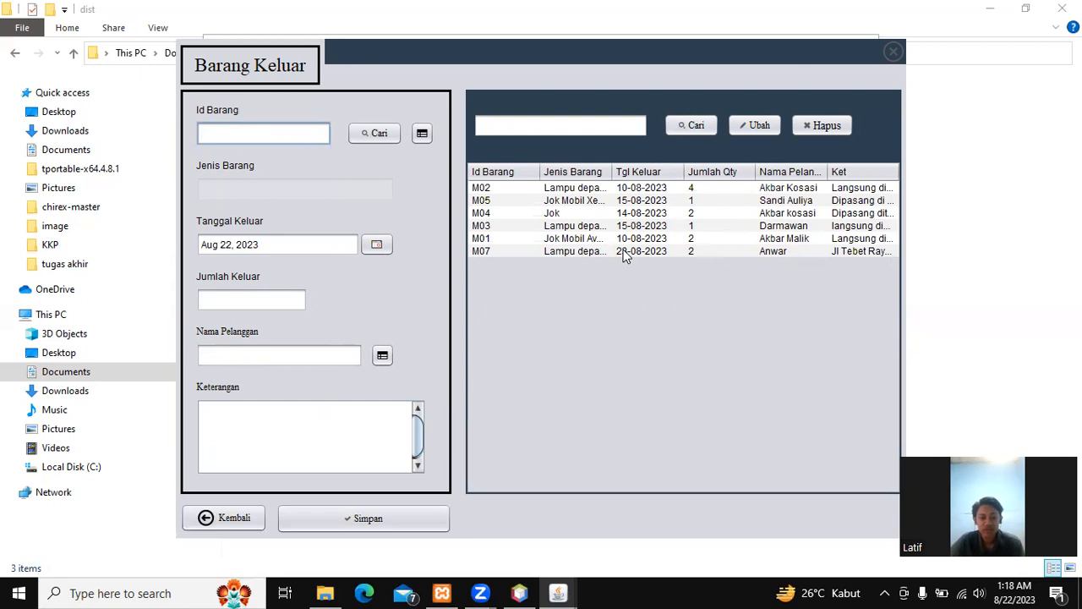
Step: Change the M07 outgoing record's quantity from 2 to 5 and save the update
{"action": "left_click", "coordinate": [571, 253]}
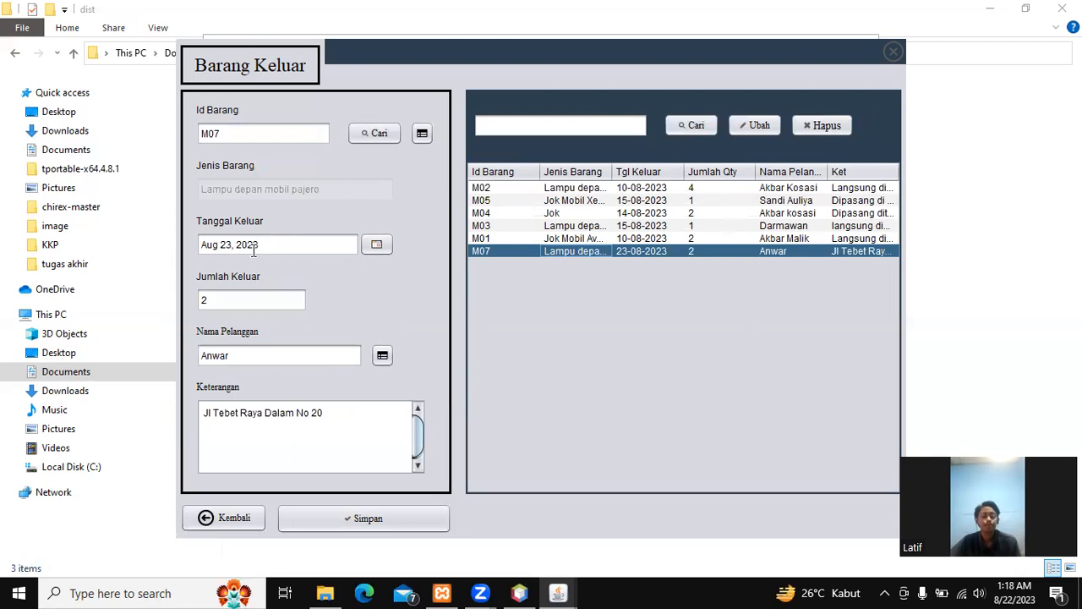
{"action": "left_click", "coordinate": [260, 302]}
{"action": "key", "text": "BackSpace"}
{"action": "type", "text": "5"}
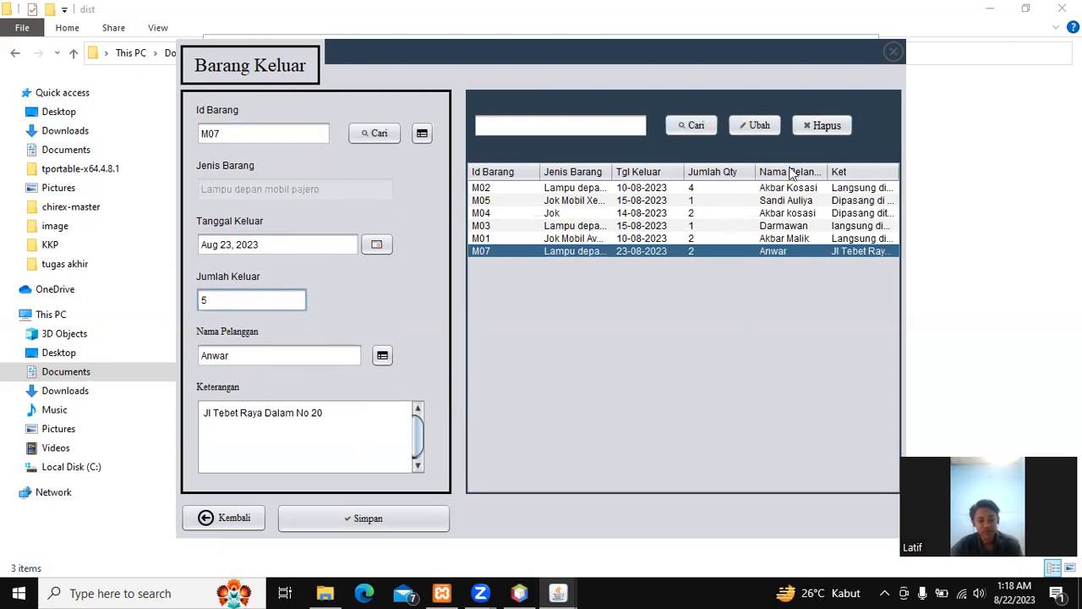
{"action": "left_click", "coordinate": [760, 126]}
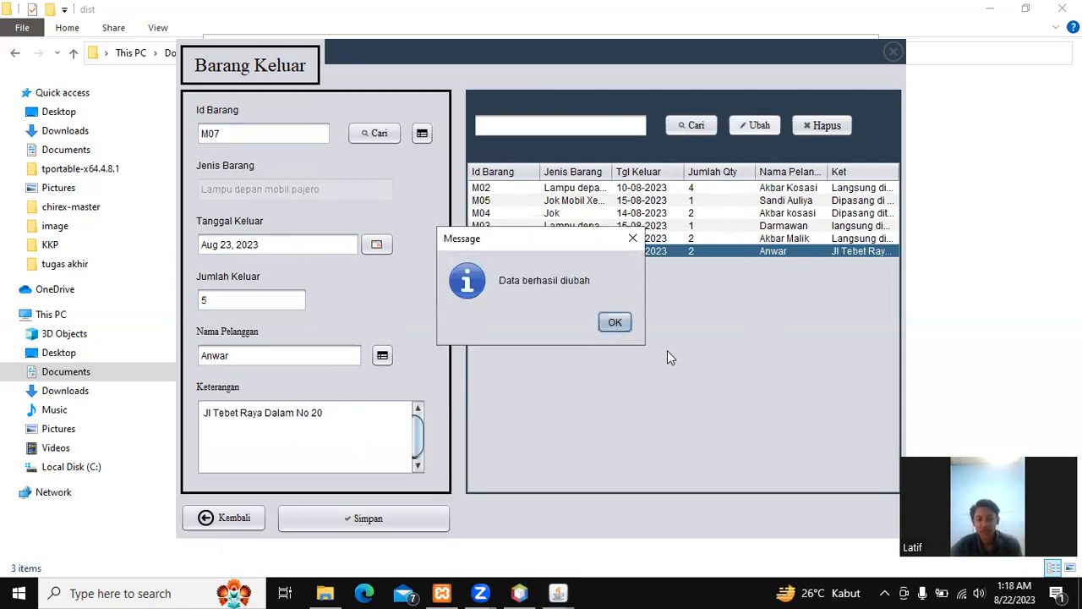
{"action": "left_click", "coordinate": [615, 322]}
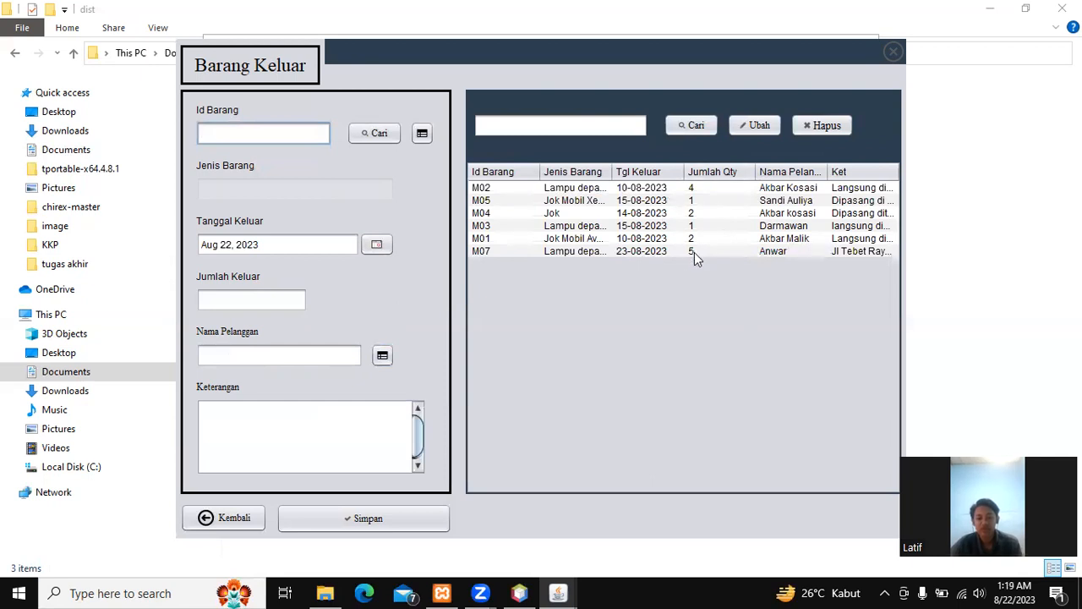
{"action": "left_click", "coordinate": [562, 127]}
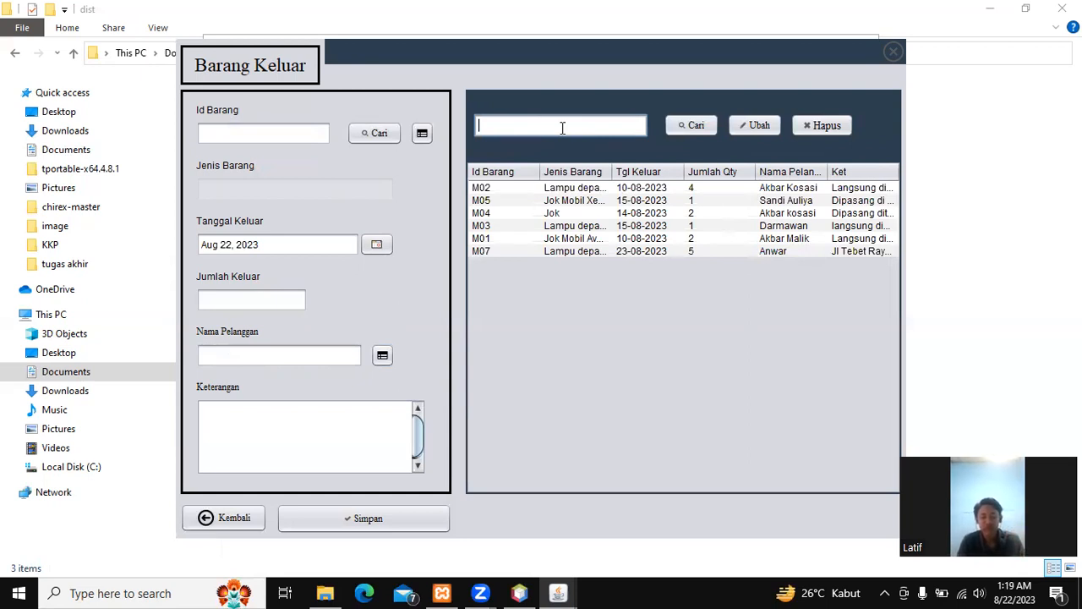
{"action": "type", "text": "M"}
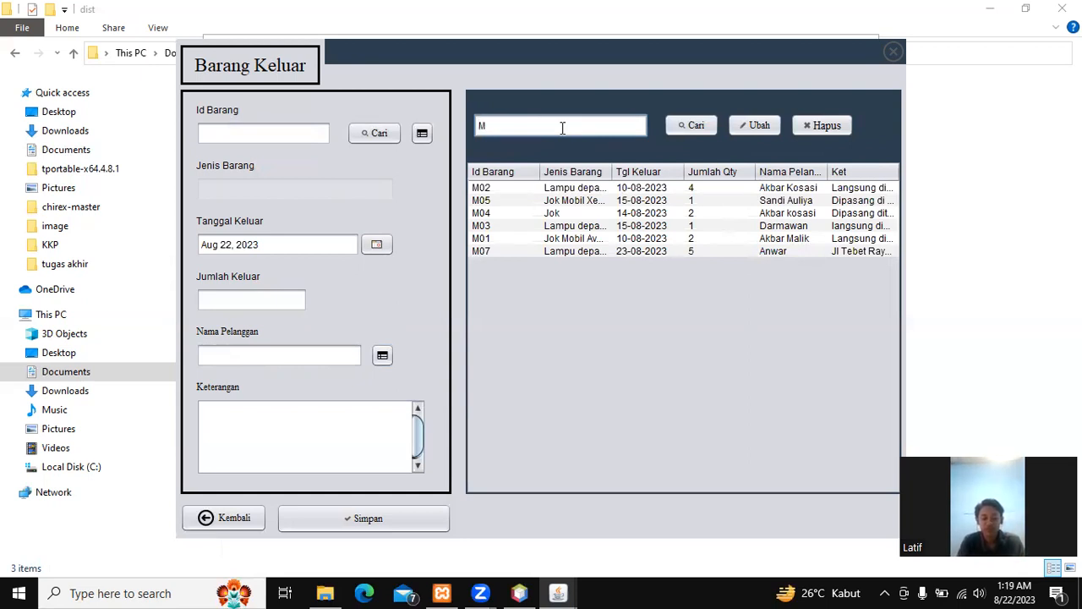
{"action": "type", "text": "01"}
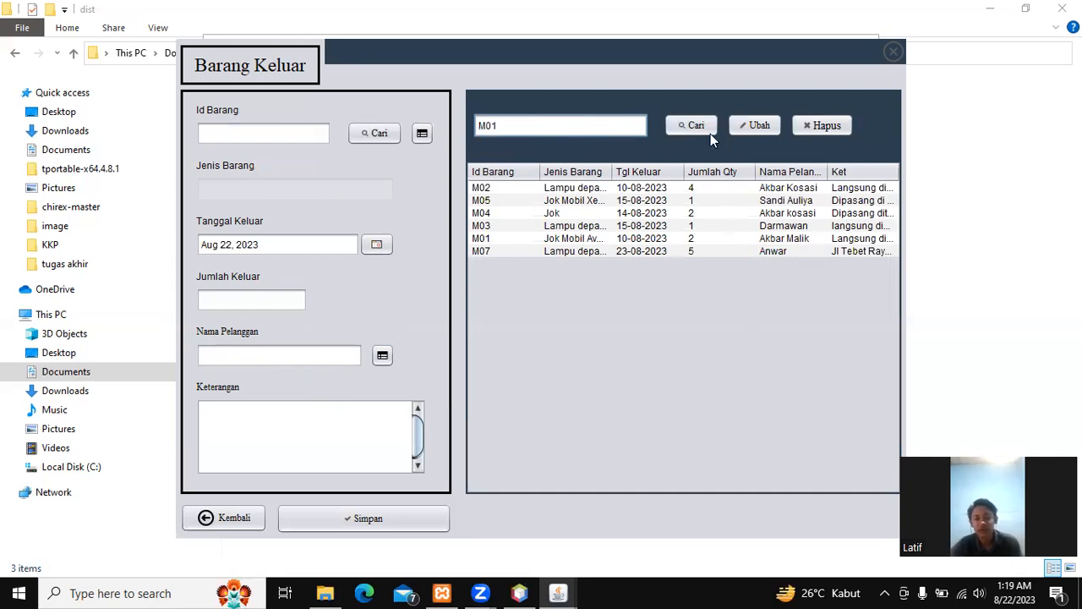
{"action": "left_click", "coordinate": [690, 127]}
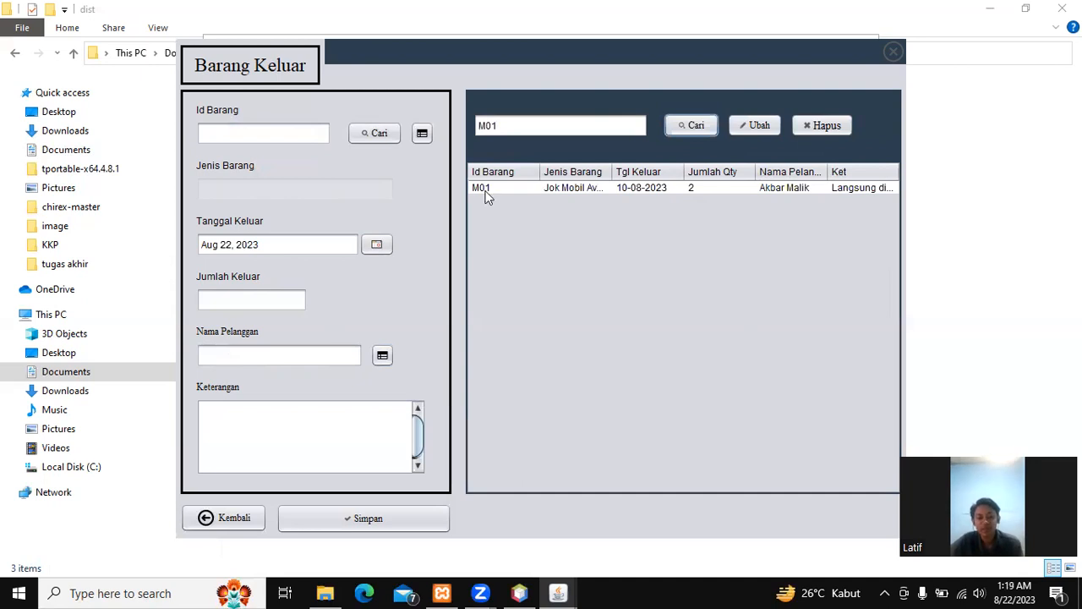
{"action": "left_click", "coordinate": [515, 126]}
{"action": "key", "text": "ctrl+a"}
{"action": "key", "text": "BackSpace"}
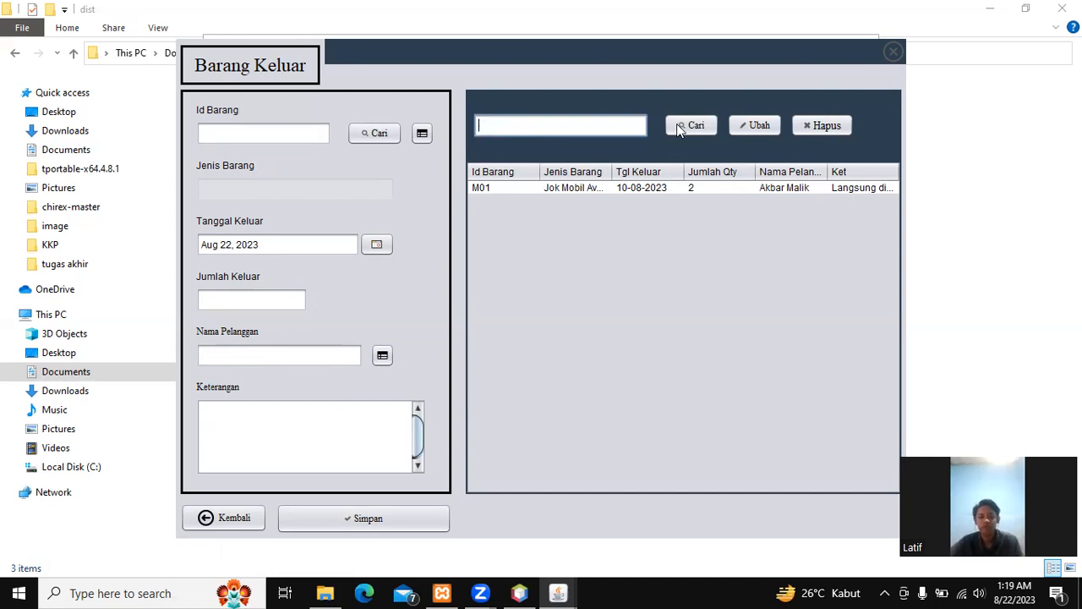
{"action": "left_click", "coordinate": [680, 125]}
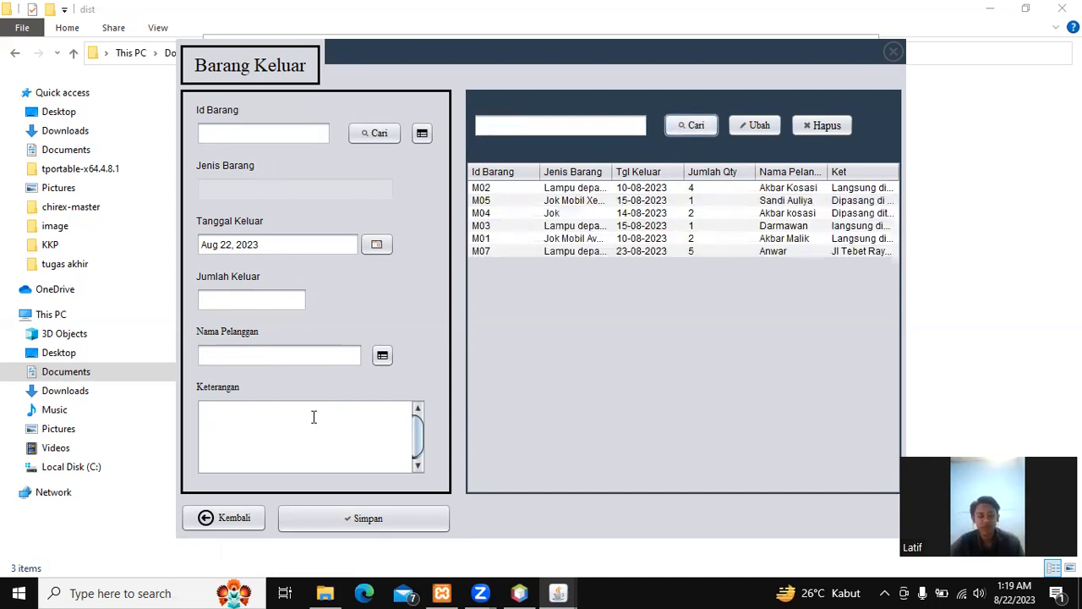
Step: Leave Barang Keluar and open the Kas Masuk form listing records KM01–KM06
{"action": "left_click", "coordinate": [239, 520]}
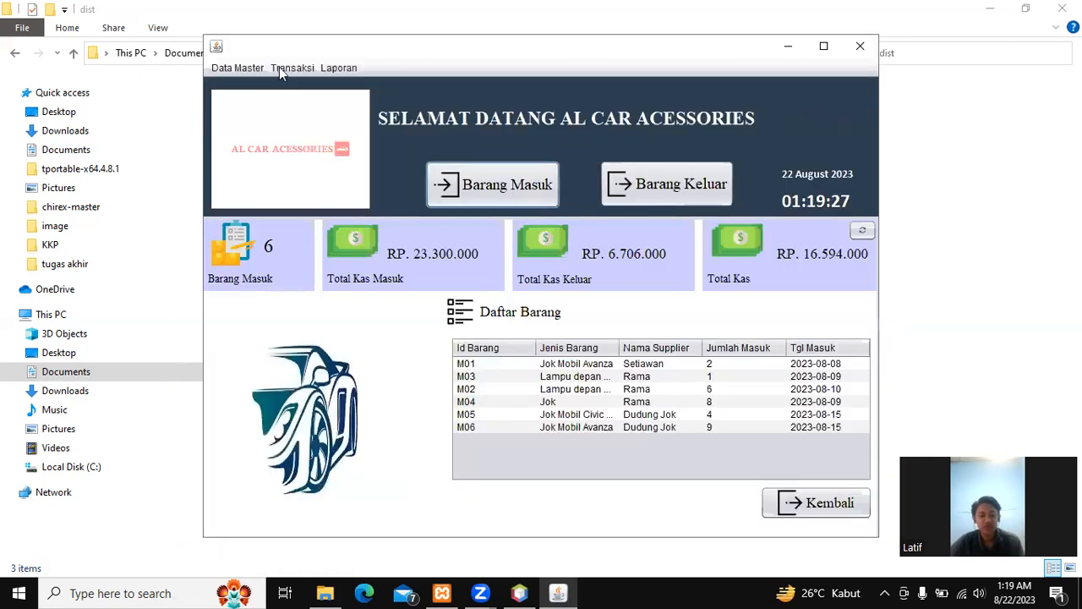
{"action": "left_click", "coordinate": [280, 69]}
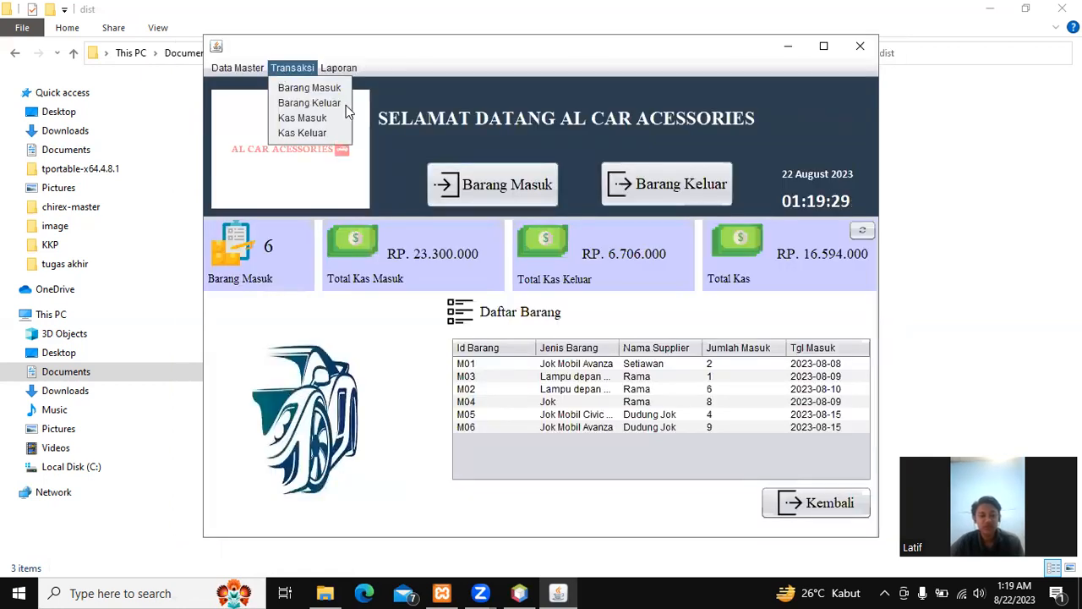
{"action": "left_click", "coordinate": [303, 118]}
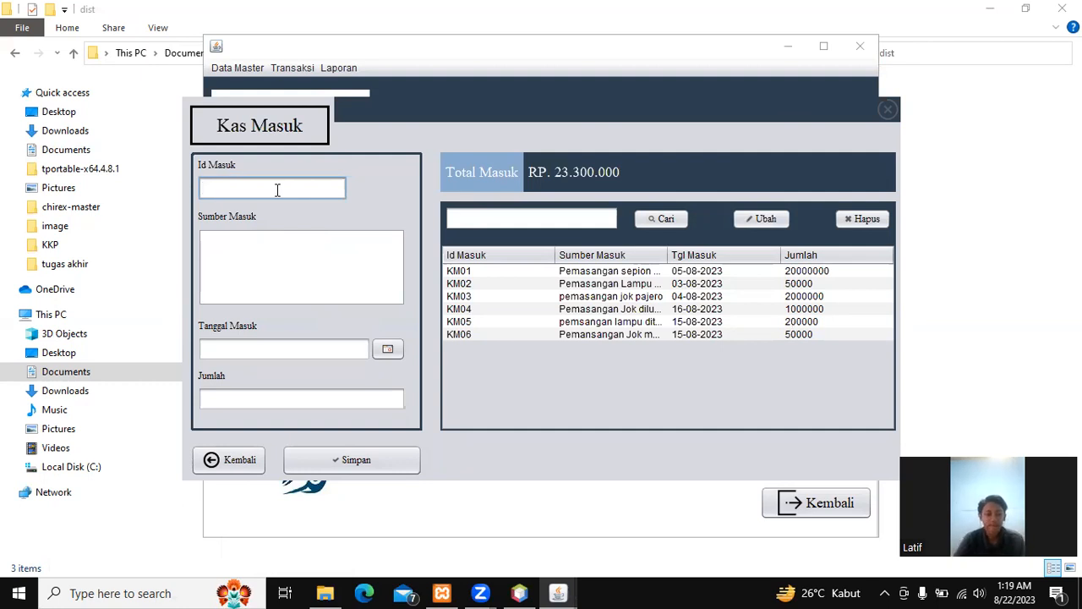
Step: Add cash-in record KM07, 'Pemasangan Lampu mobil pajero', dated 22 Aug 2023, amount 500000
{"action": "type", "text": "K"}
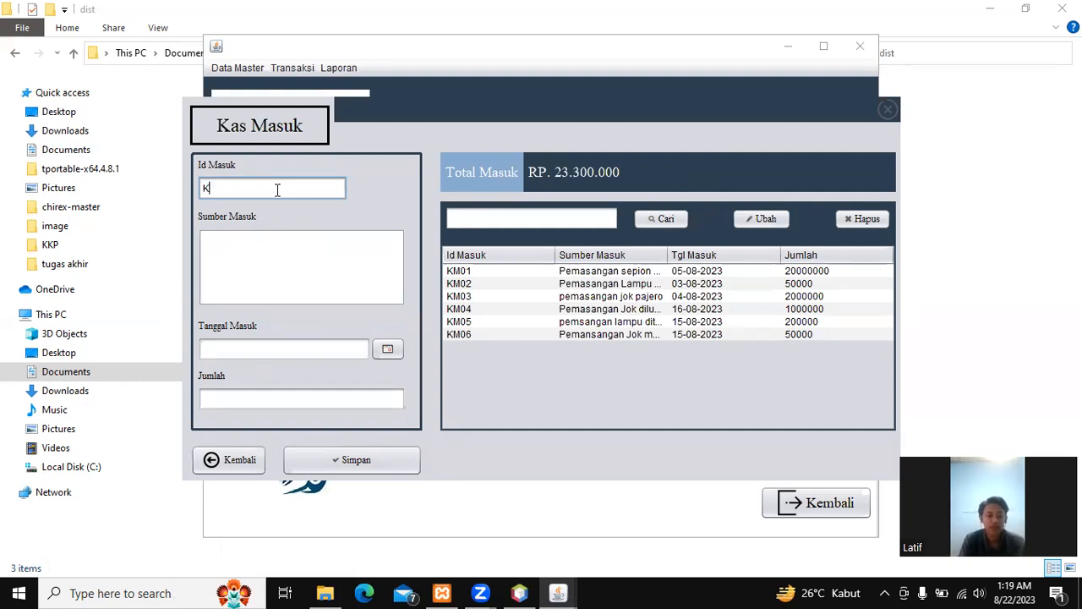
{"action": "type", "text": "M07"}
{"action": "key", "text": "Tab"}
{"action": "type", "text": "Pemasangan Lampu mon"}
{"action": "key", "text": "BackSpace"}
{"action": "type", "text": "bil pajero"}
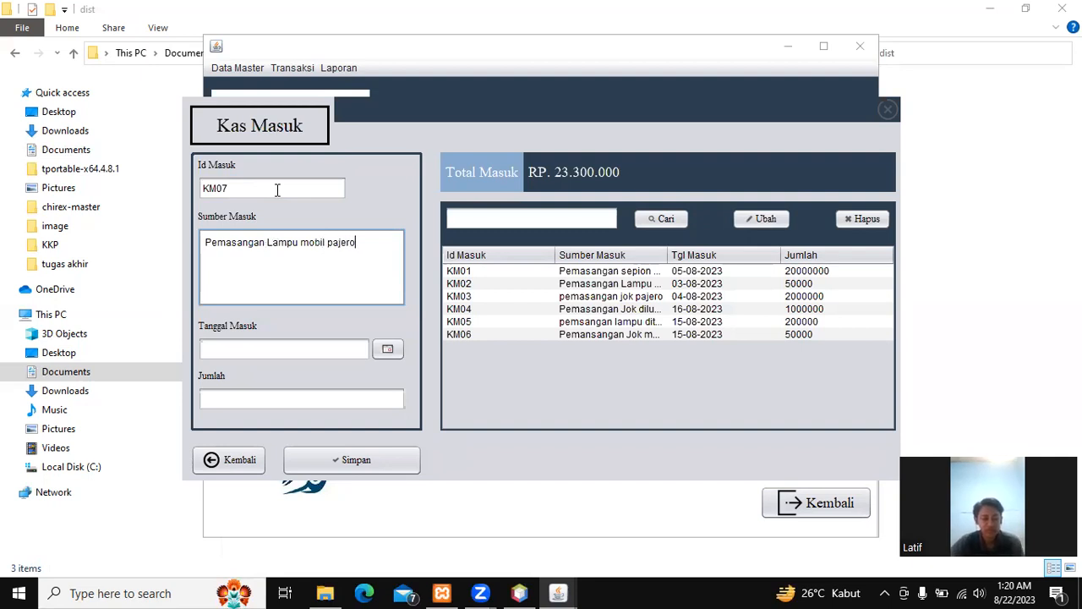
{"action": "left_click", "coordinate": [396, 355]}
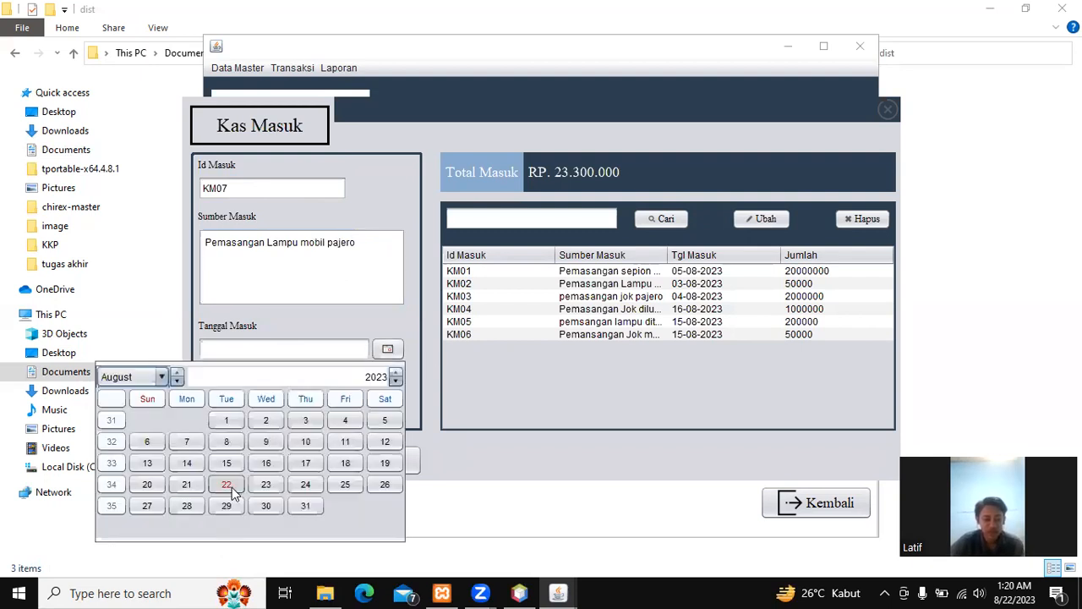
{"action": "left_click", "coordinate": [226, 484]}
{"action": "left_click", "coordinate": [258, 405]}
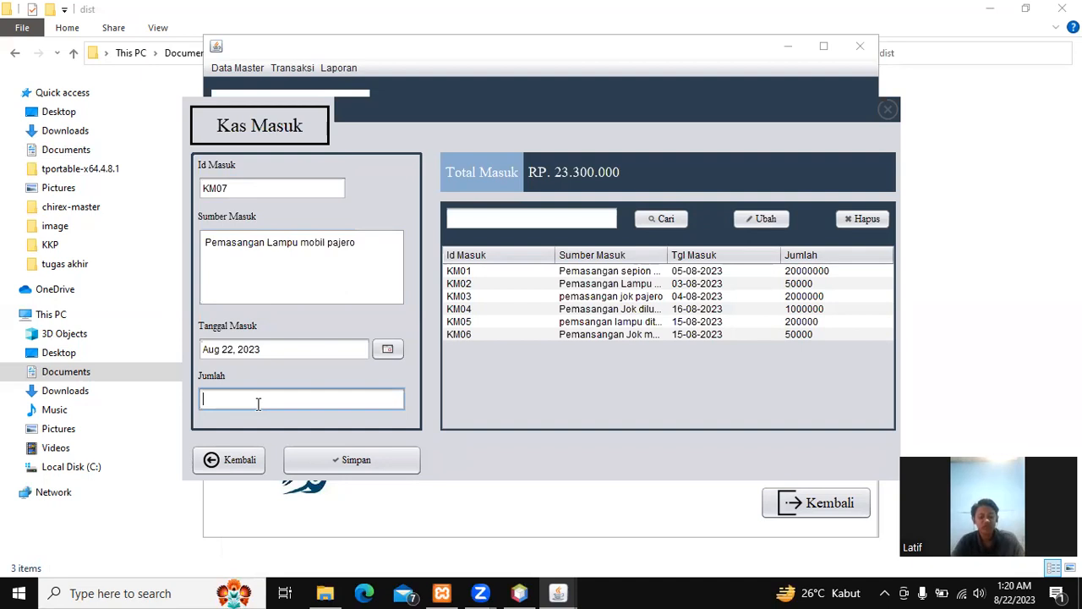
{"action": "type", "text": "500000"}
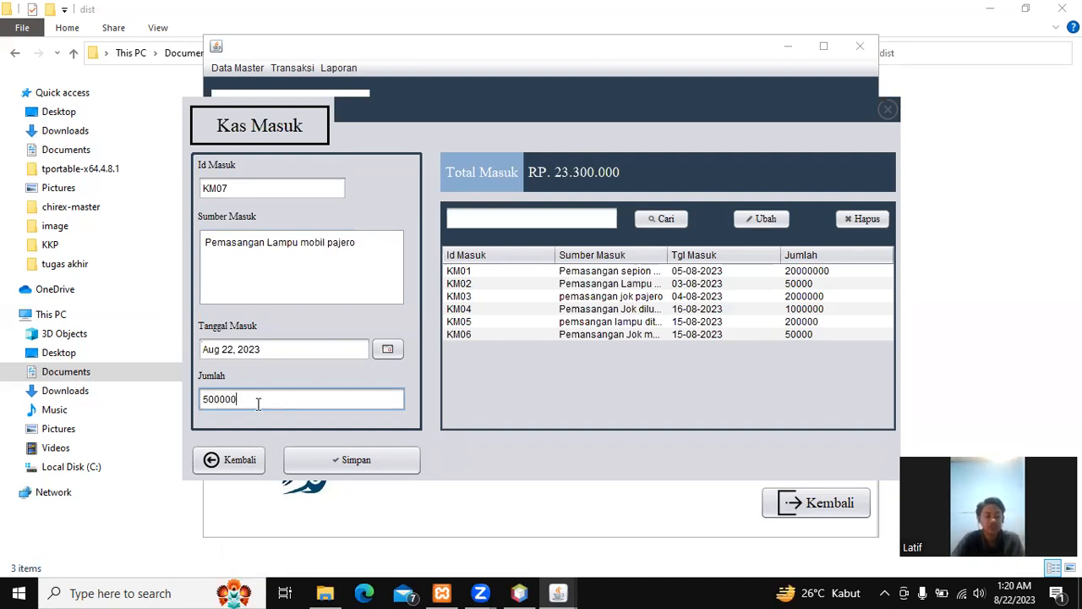
{"action": "left_click", "coordinate": [402, 465]}
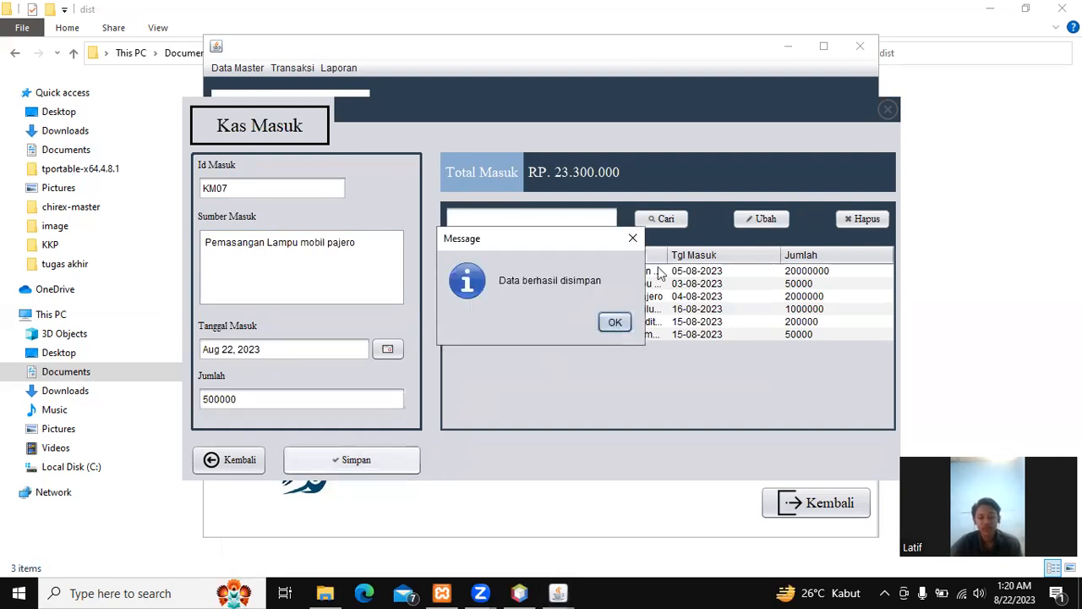
{"action": "key", "text": "Return"}
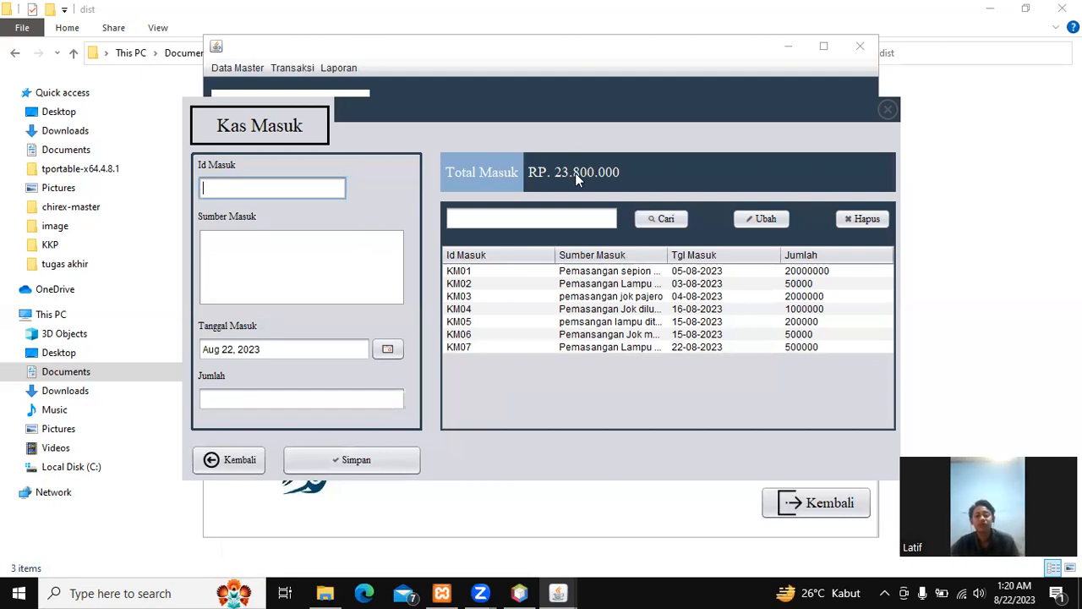
Step: Search the cash-in list for KM01 and load that record into the form
{"action": "left_click", "coordinate": [580, 217]}
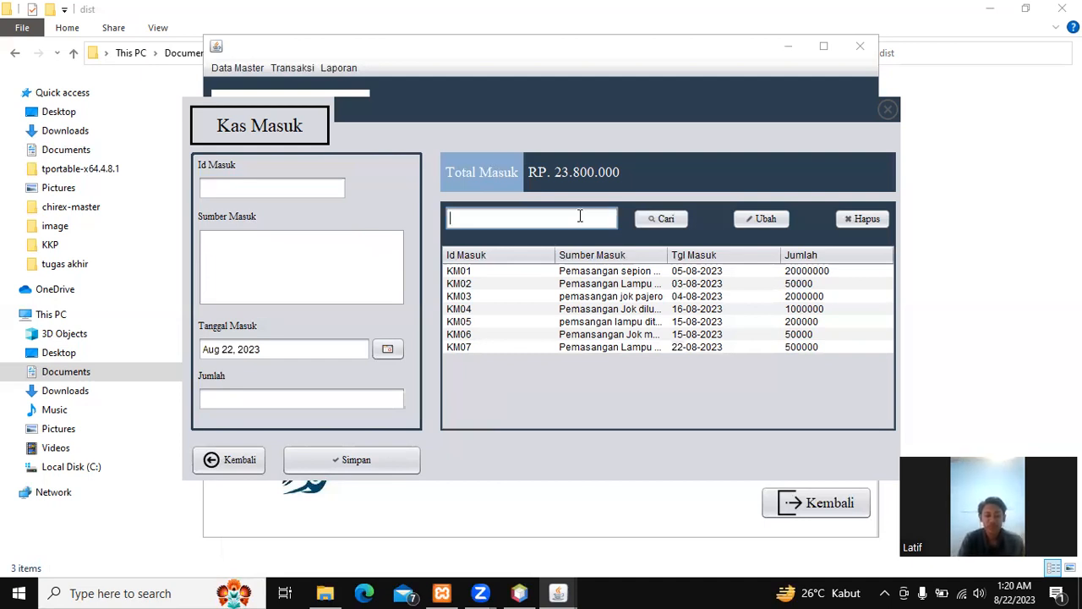
{"action": "type", "text": "KM01"}
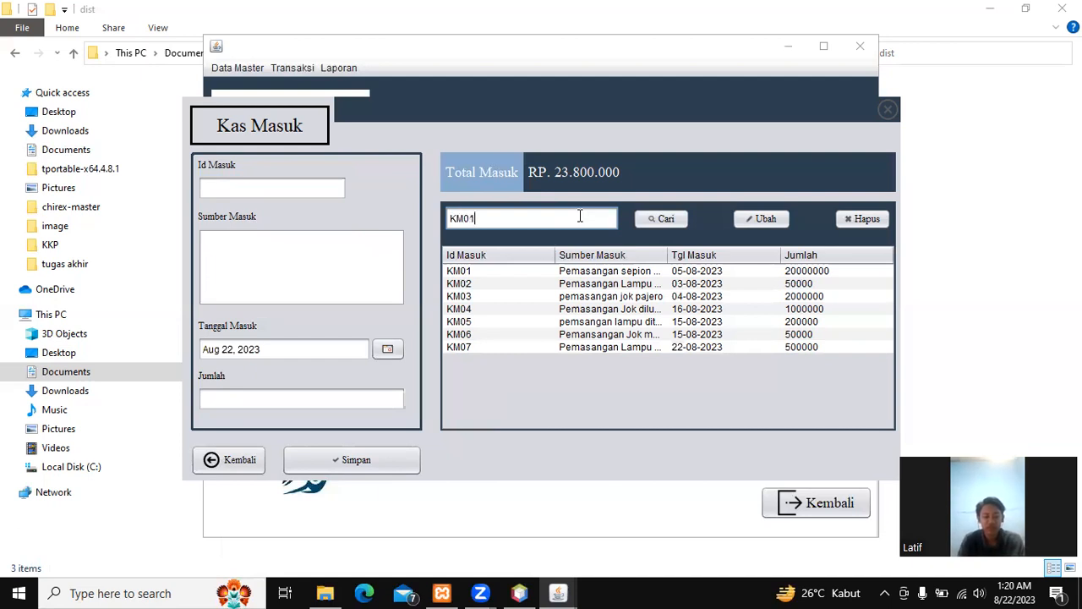
{"action": "left_click", "coordinate": [656, 219]}
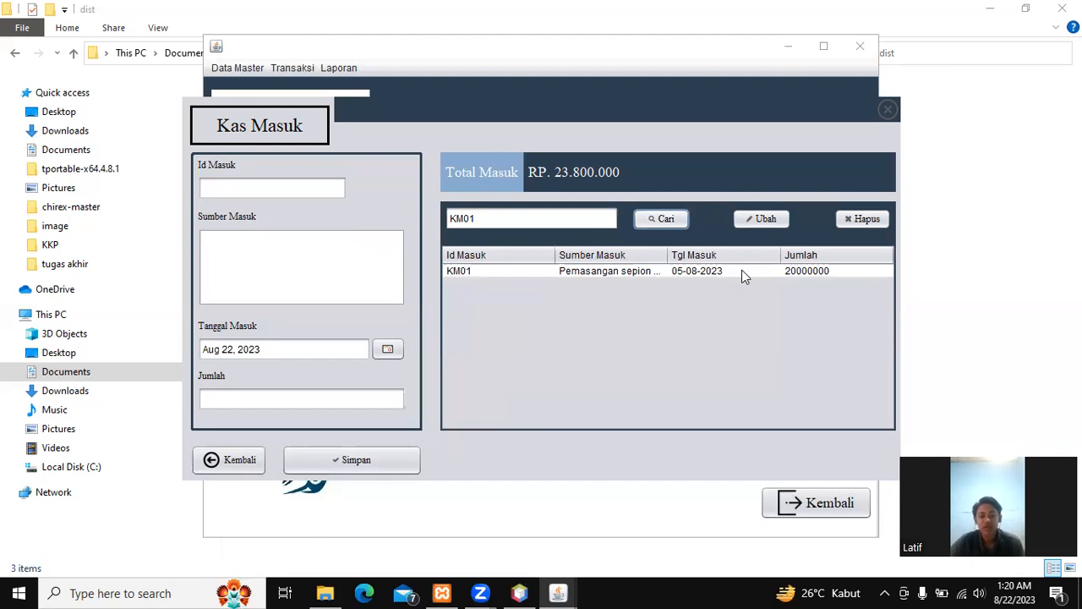
{"action": "left_click", "coordinate": [652, 273]}
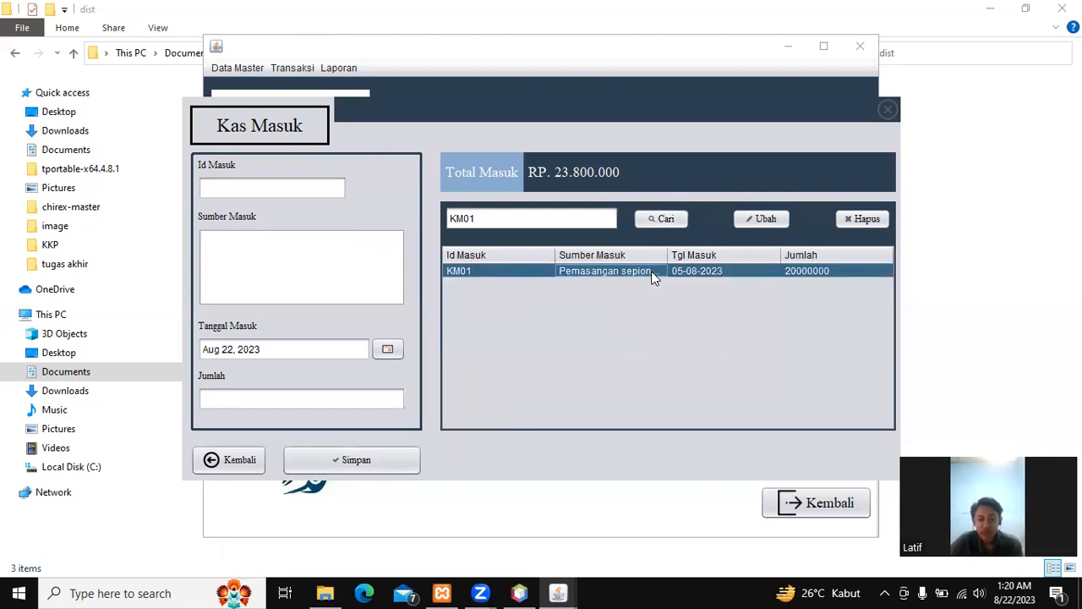
{"action": "left_click", "coordinate": [652, 279]}
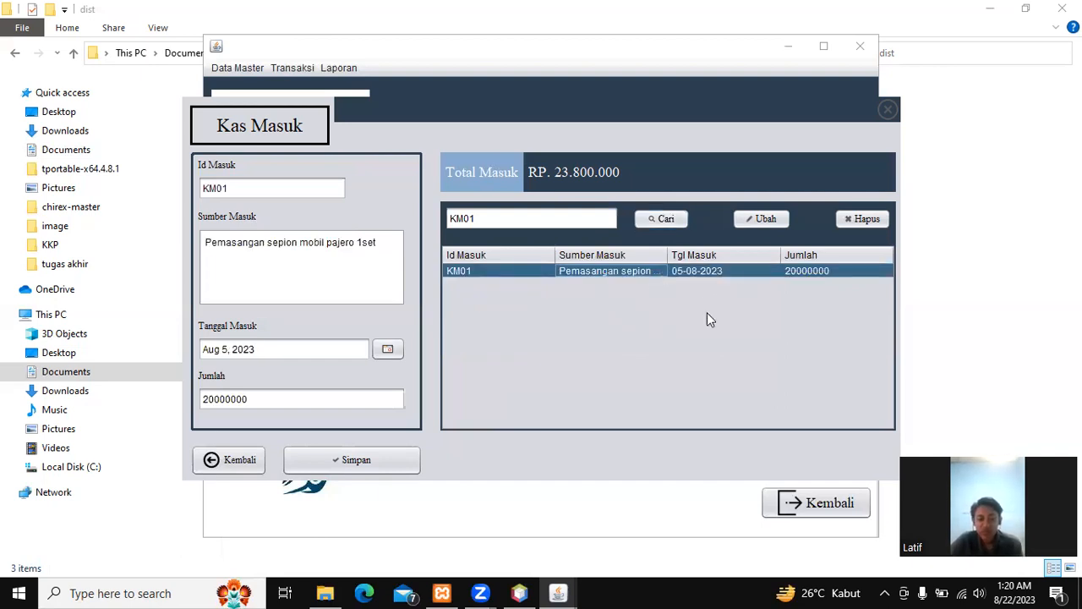
Step: Change KM01's Jumlah to 1000000 and save the update
{"action": "left_click", "coordinate": [307, 400]}
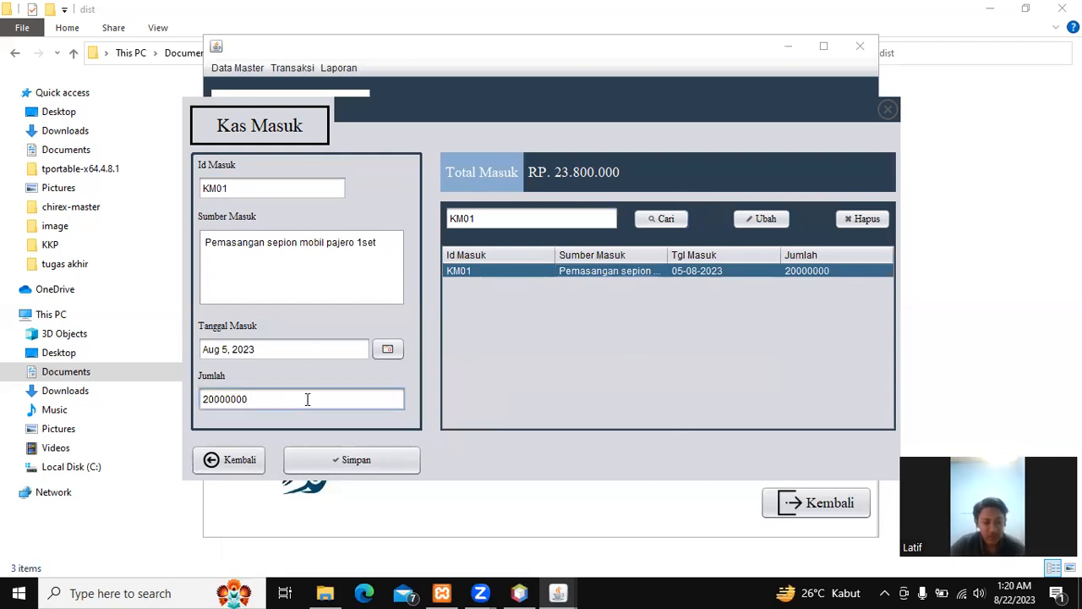
{"action": "key", "text": "BackSpace"}
{"action": "key", "text": "BackSpace"}
{"action": "key", "text": "BackSpace"}
{"action": "key", "text": "BackSpace"}
{"action": "key", "text": "BackSpace"}
{"action": "key", "text": "BackSpace"}
{"action": "key", "text": "BackSpace"}
{"action": "key", "text": "BackSpace"}
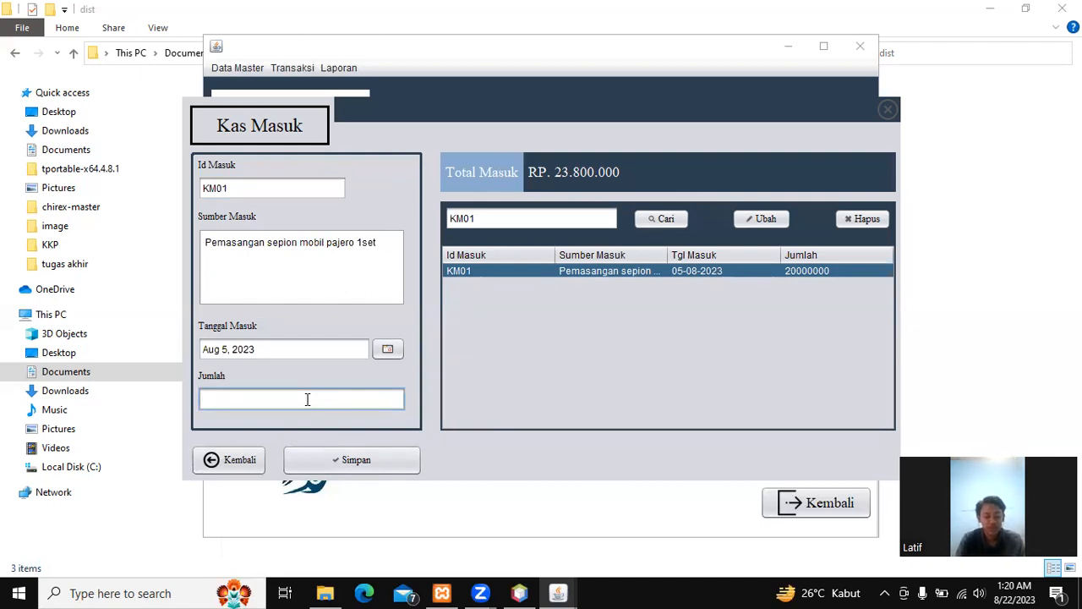
{"action": "type", "text": "10"}
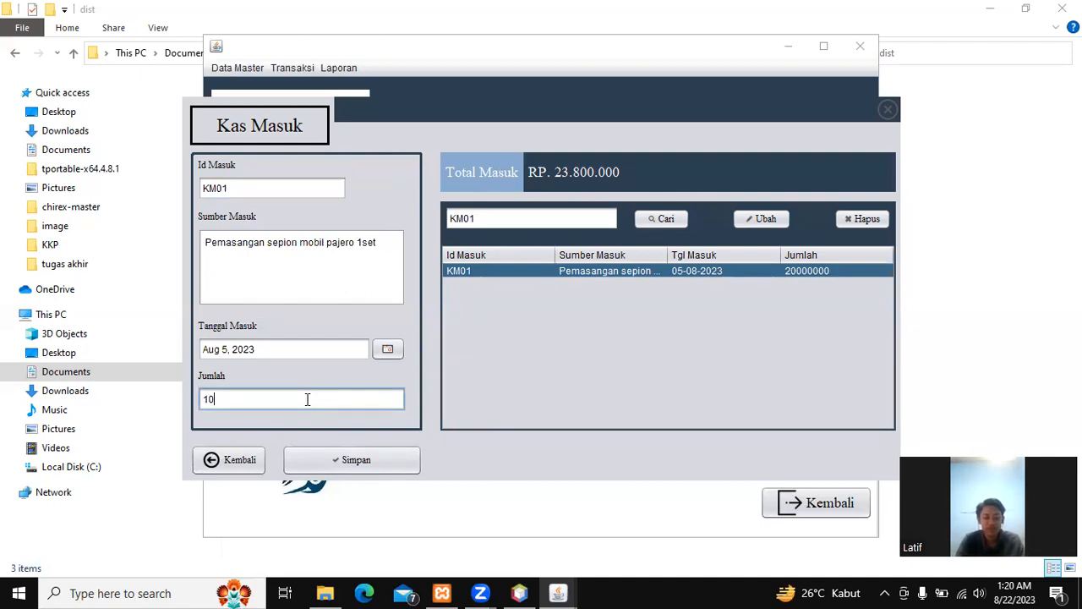
{"action": "type", "text": "00000"}
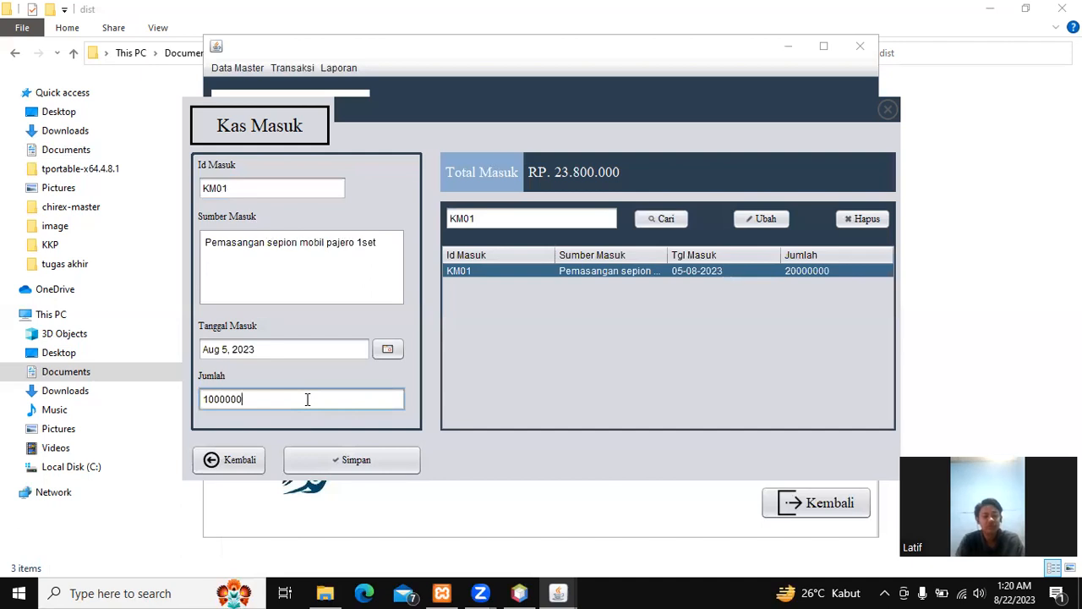
{"action": "key", "text": "BackSpace"}
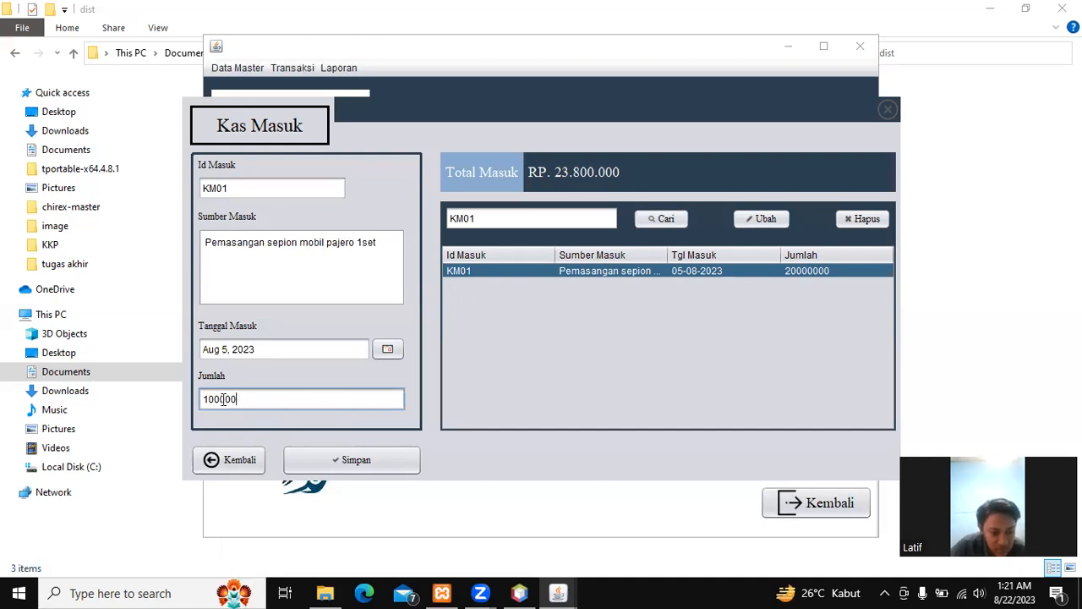
{"action": "type", "text": "0"}
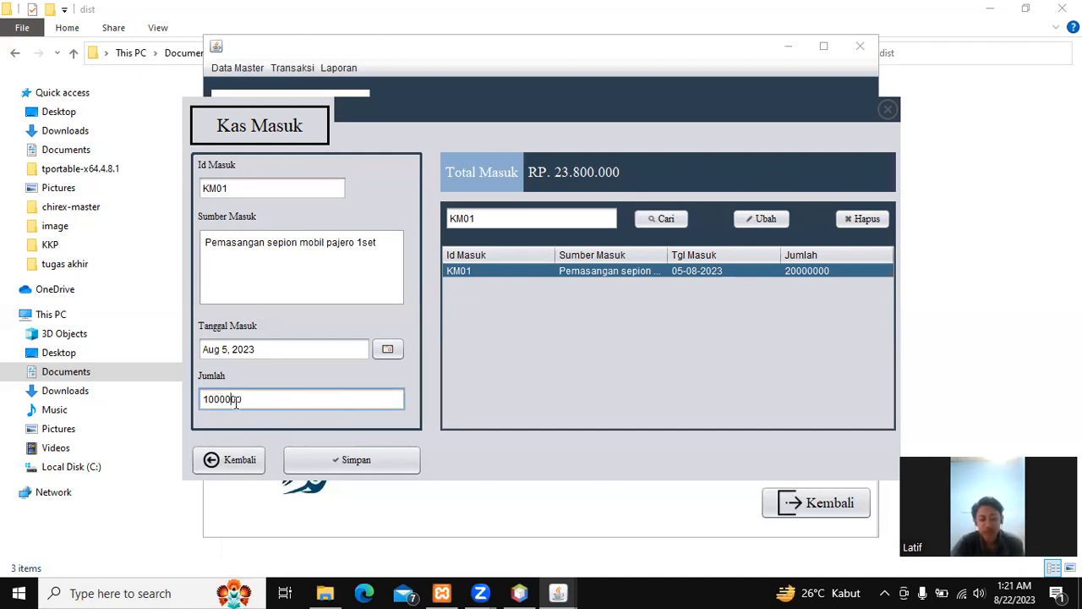
{"action": "left_click", "coordinate": [755, 218]}
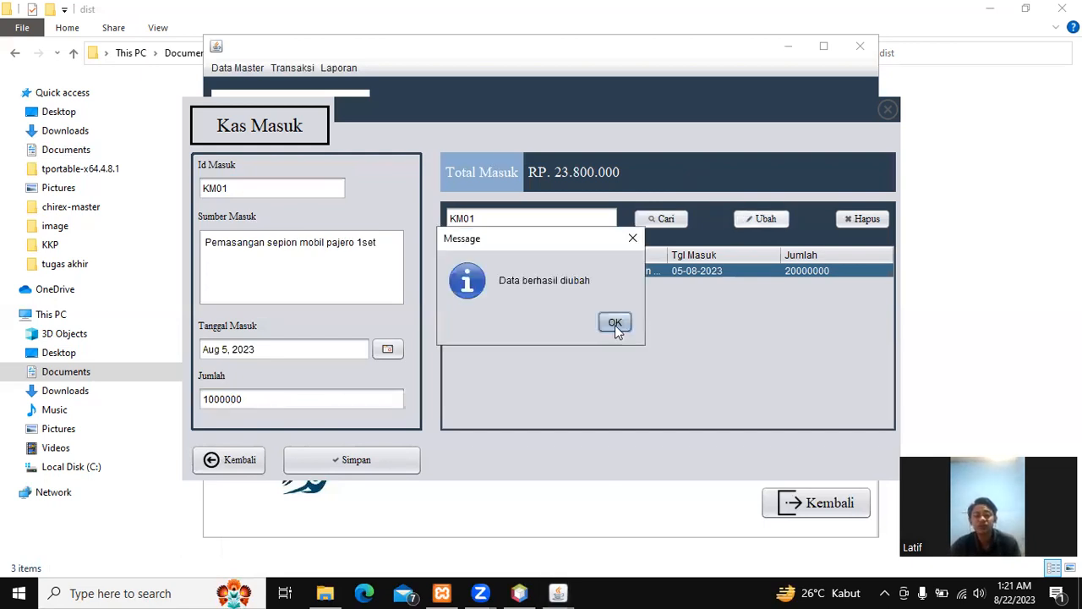
{"action": "left_click", "coordinate": [615, 323]}
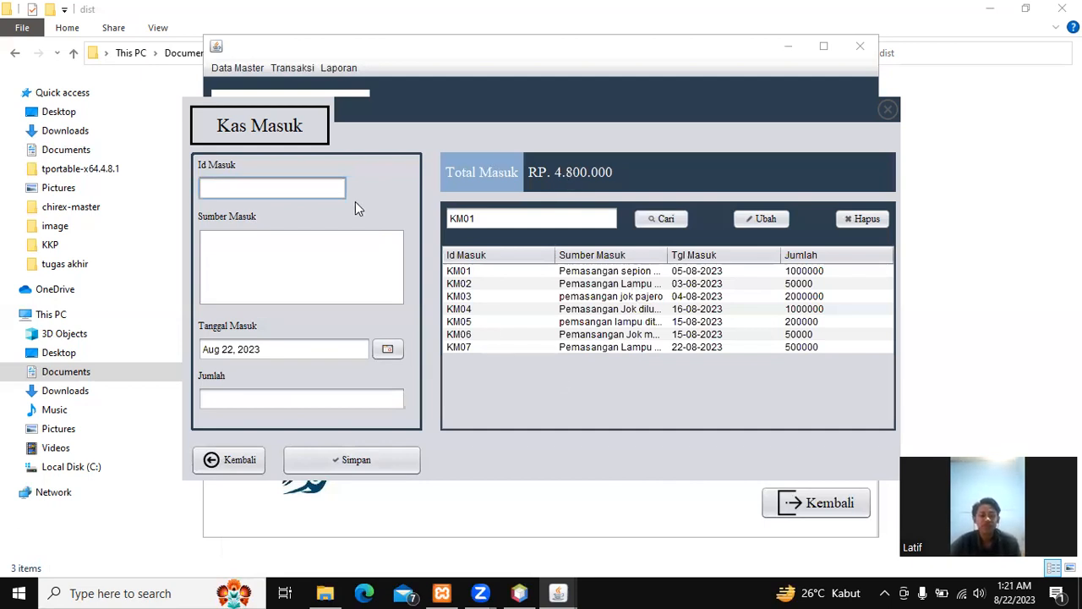
Step: Leave Kas Masuk and open the Kas Keluar cash-out form
{"action": "left_click", "coordinate": [221, 464]}
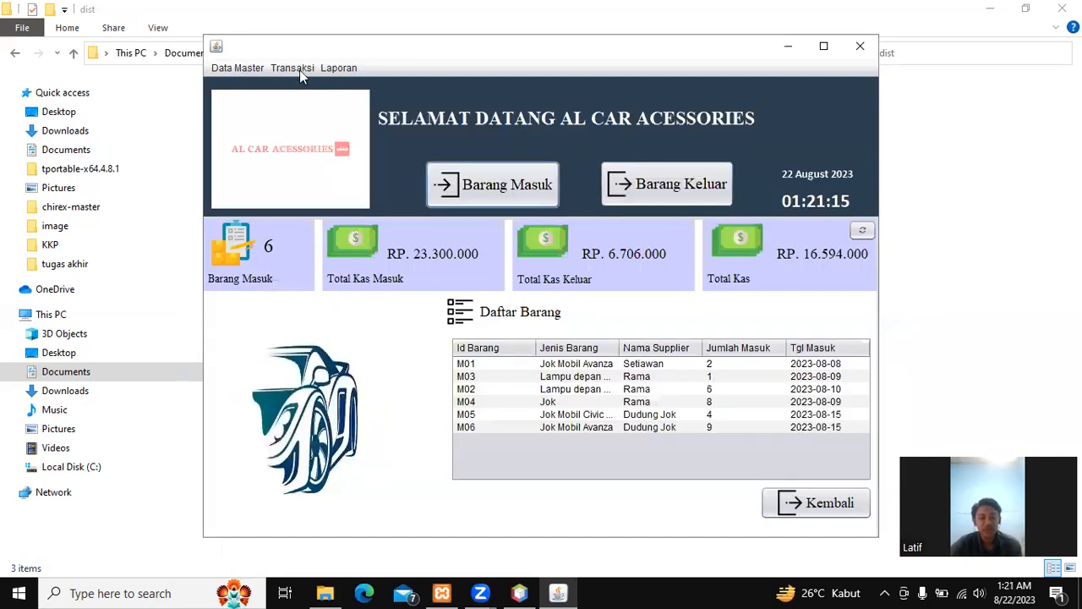
{"action": "left_click", "coordinate": [300, 70]}
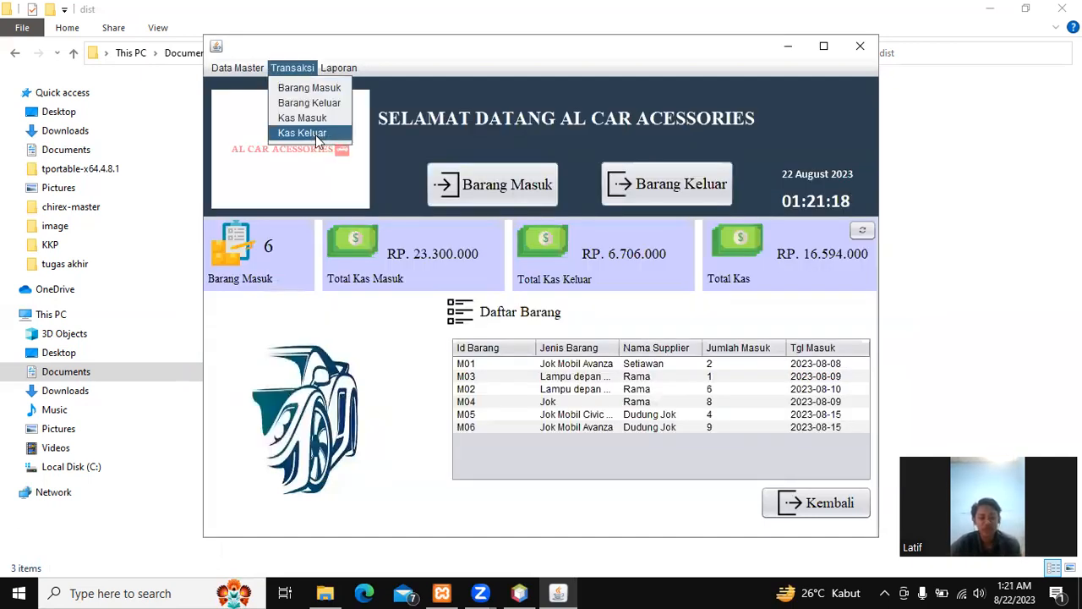
{"action": "left_click", "coordinate": [313, 134]}
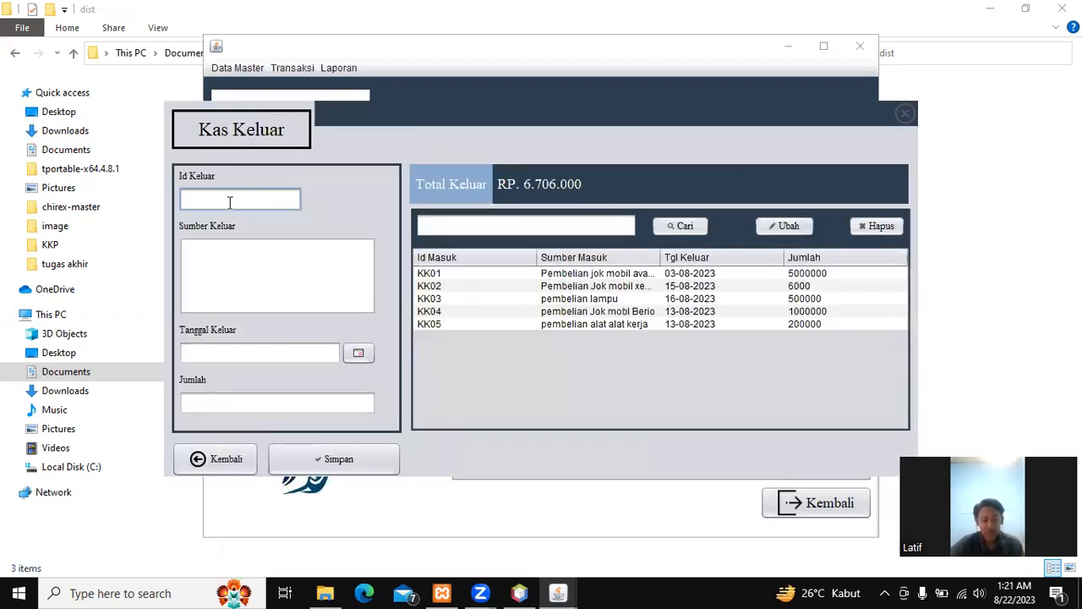
Step: Add cash-out record KK06, 'Pembelian Lampu Pajero', dated 22 Aug 2023, amount 1000000
{"action": "left_click", "coordinate": [232, 200]}
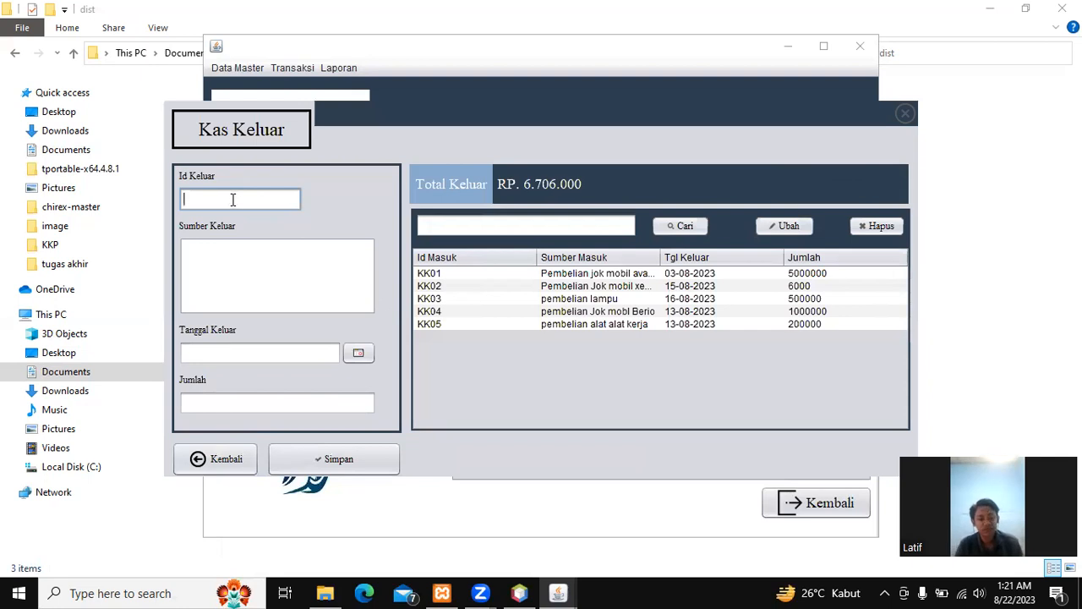
{"action": "type", "text": "KK"}
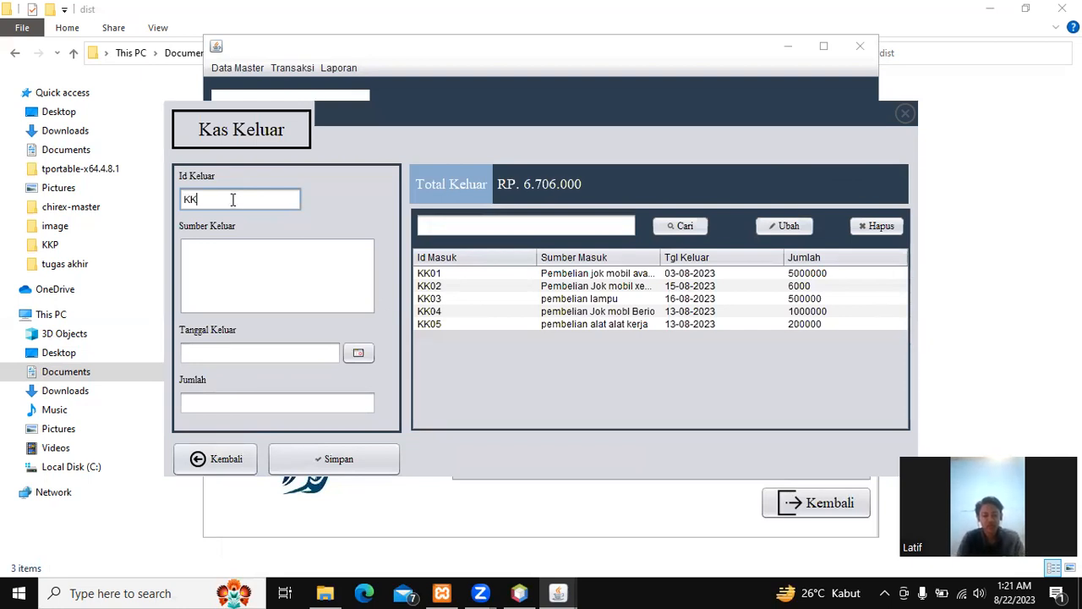
{"action": "type", "text": "06"}
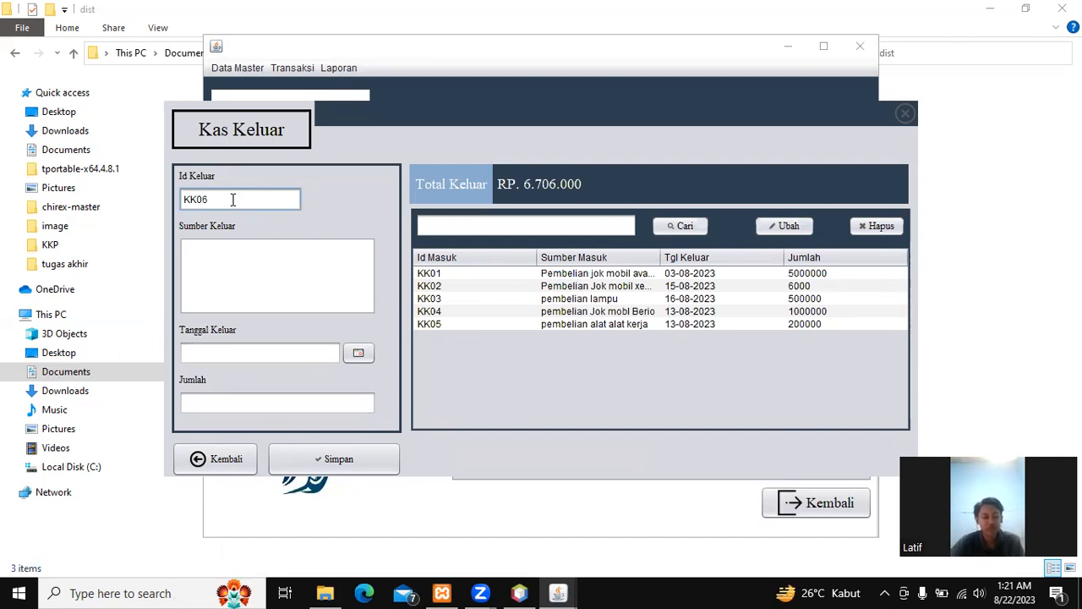
{"action": "left_click", "coordinate": [239, 249]}
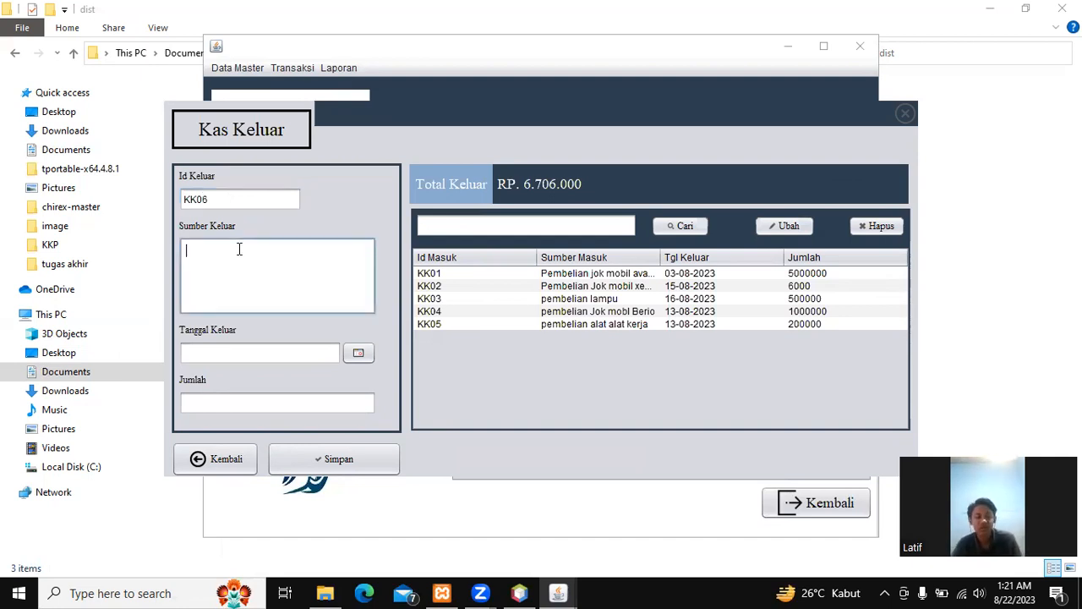
{"action": "type", "text": "Pe"}
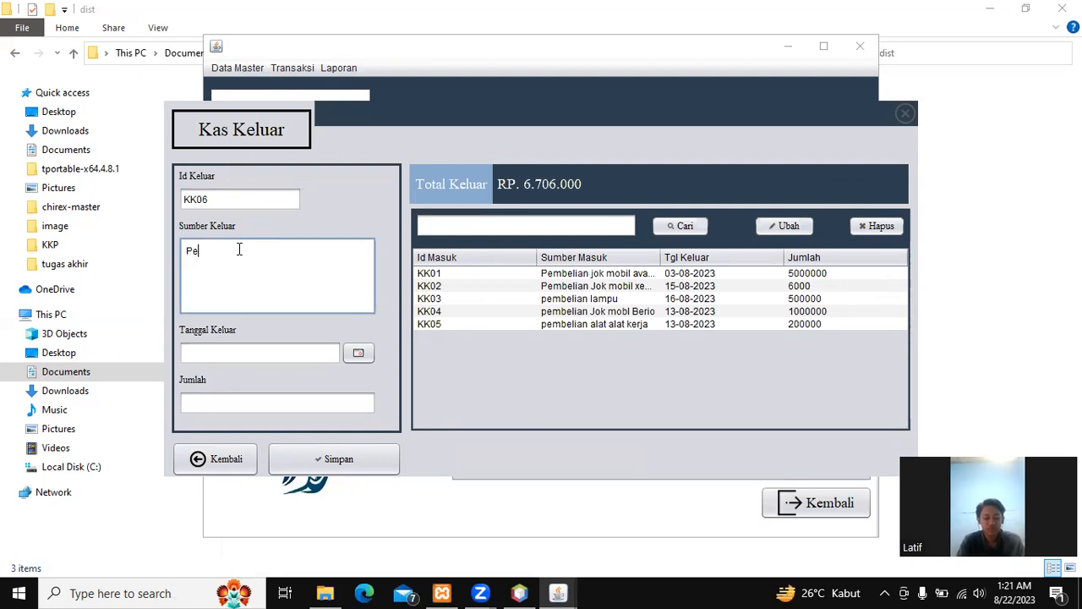
{"action": "type", "text": "mbel"}
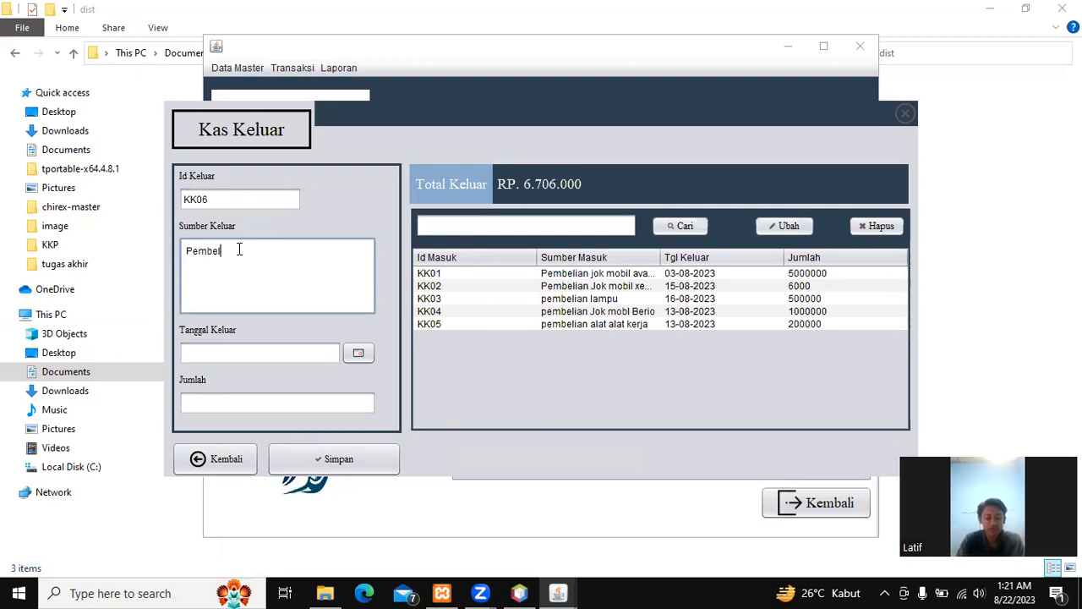
{"action": "type", "text": "ian lampu Pajero"}
{"action": "left_click", "coordinate": [240, 250]}
{"action": "key", "text": "BackSpace"}
{"action": "type", "text": "L"}
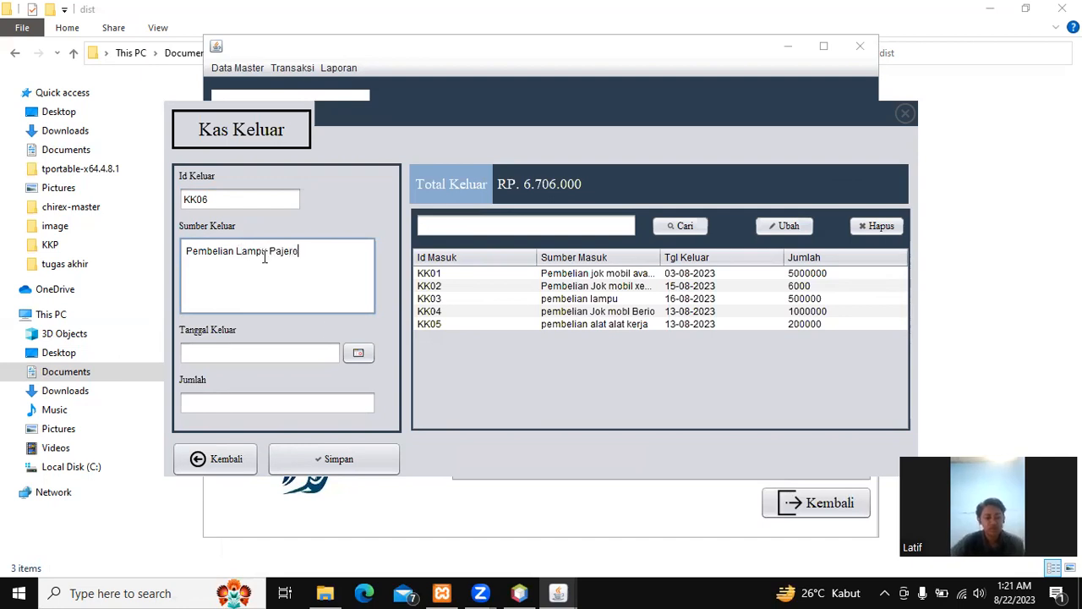
{"action": "left_click", "coordinate": [367, 355]}
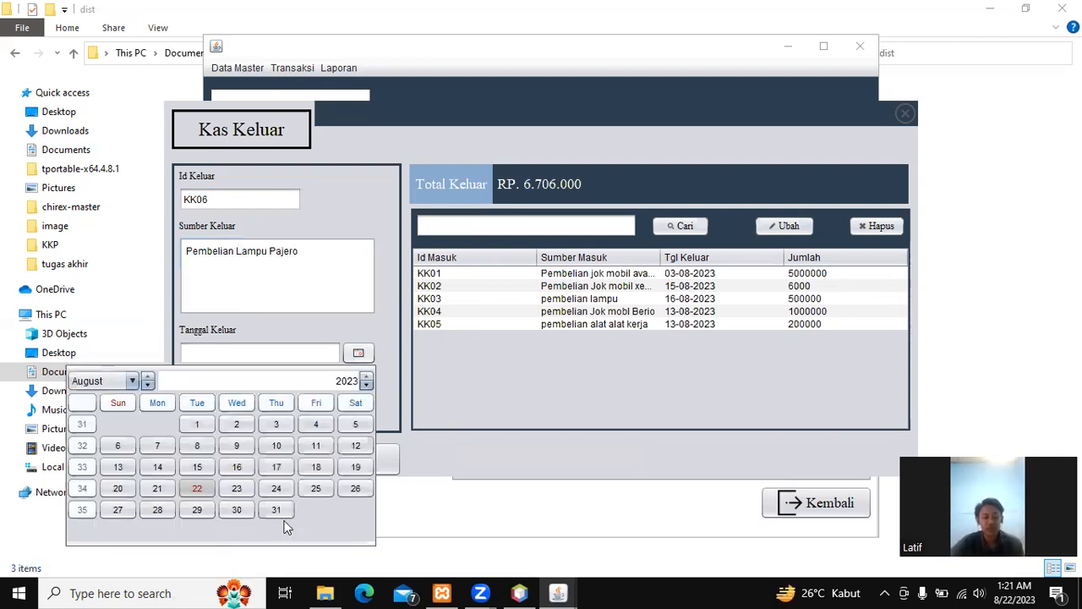
{"action": "left_click", "coordinate": [197, 488]}
{"action": "left_click", "coordinate": [264, 407]}
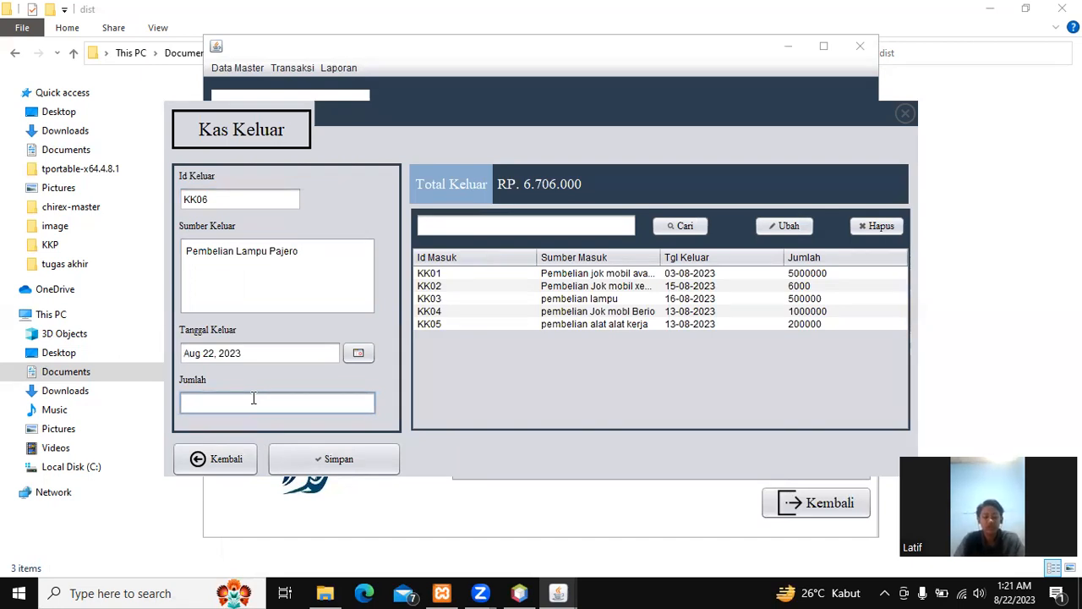
{"action": "type", "text": "100"}
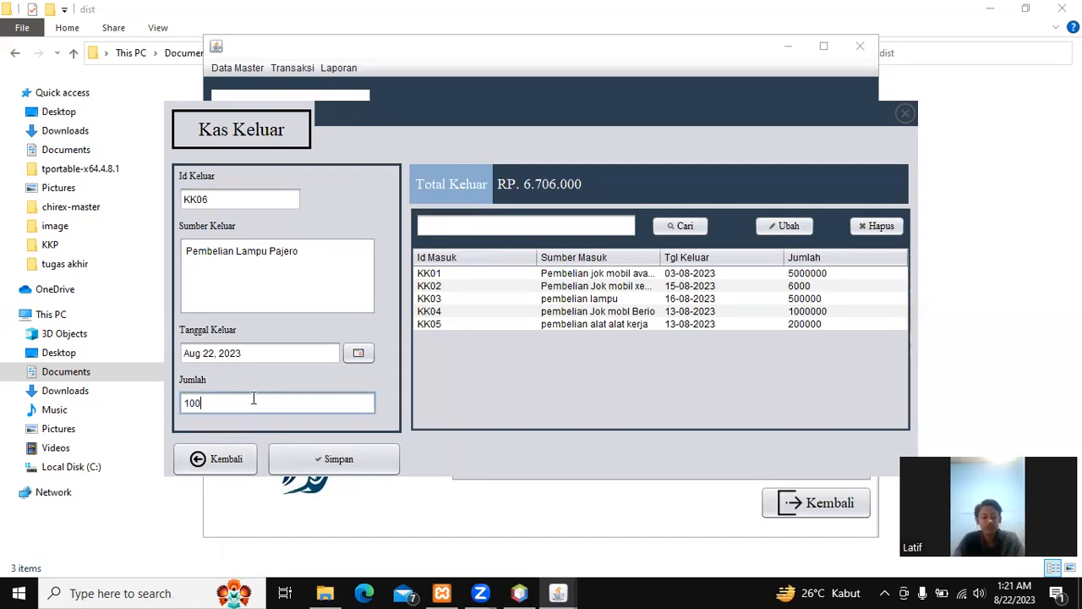
{"action": "type", "text": "0000"}
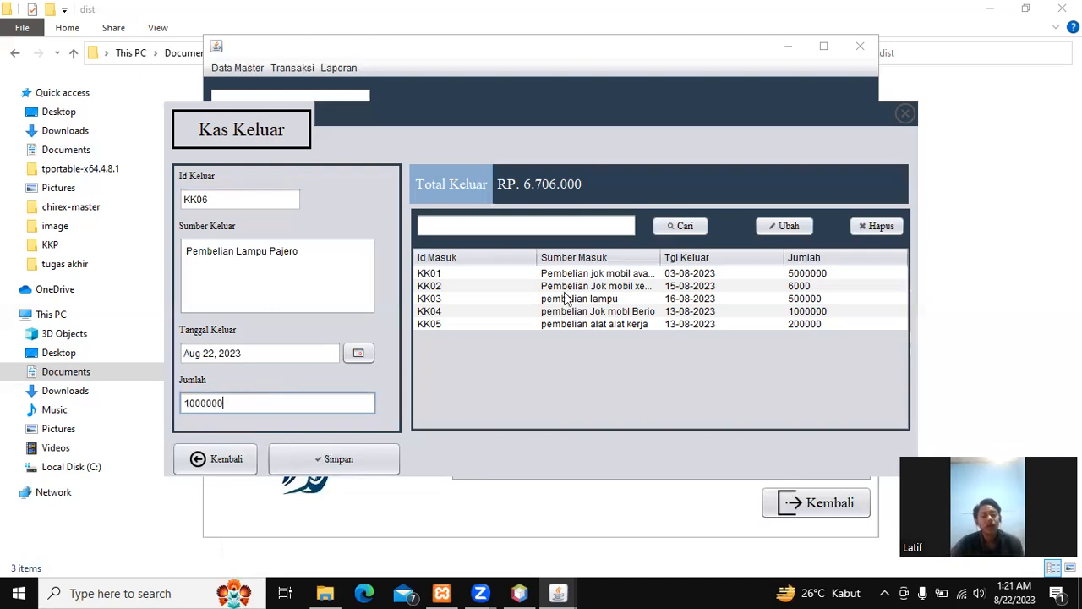
{"action": "left_click", "coordinate": [394, 448]}
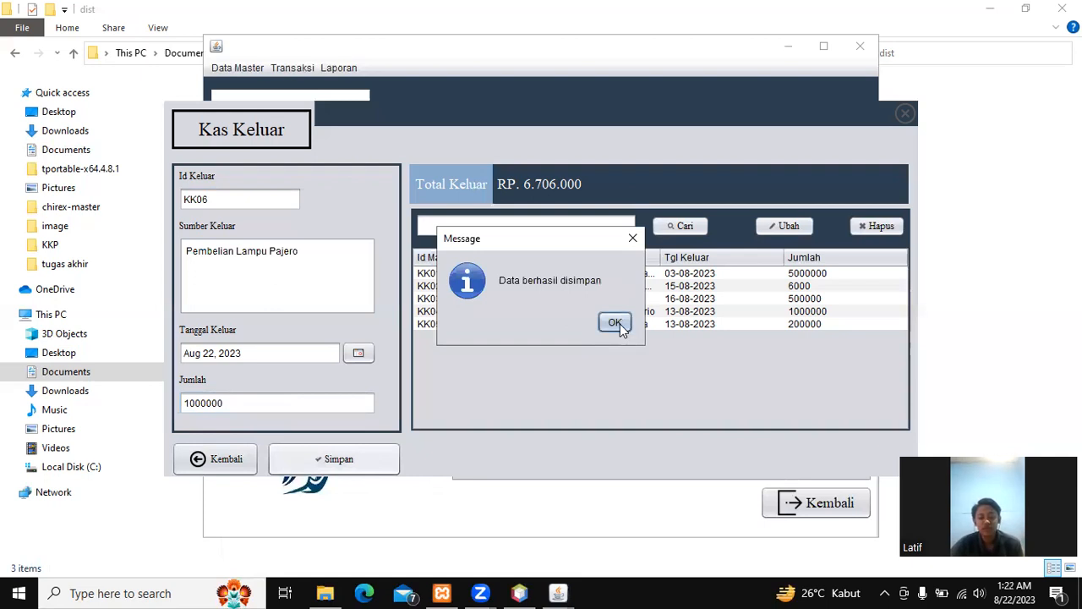
{"action": "left_click", "coordinate": [616, 325]}
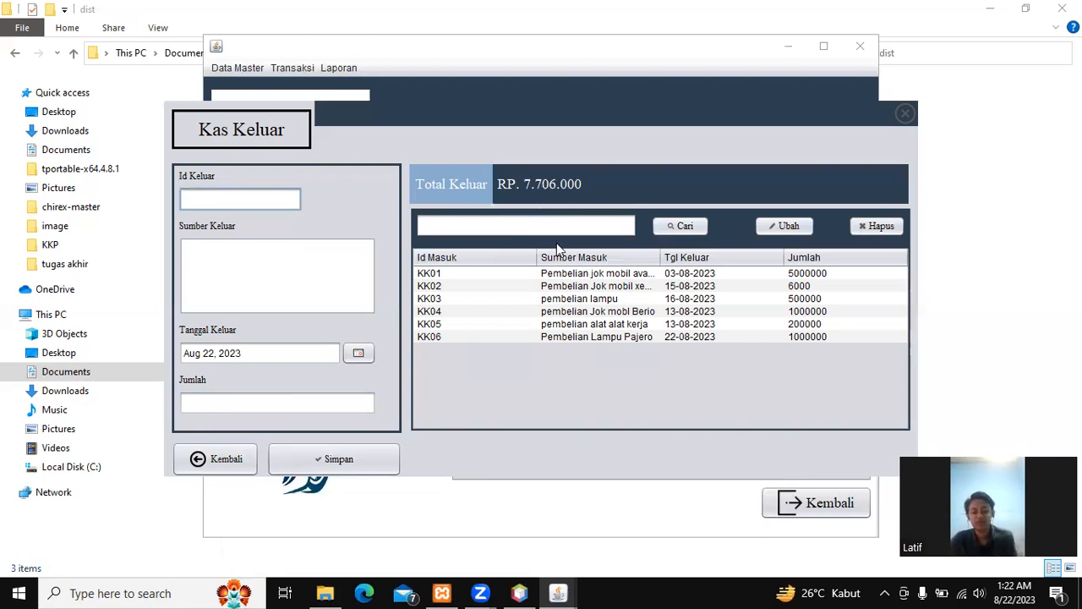
Step: Change cash-out entry KK05's amount from 200000 to 300000 and save it
{"action": "left_click", "coordinate": [467, 326]}
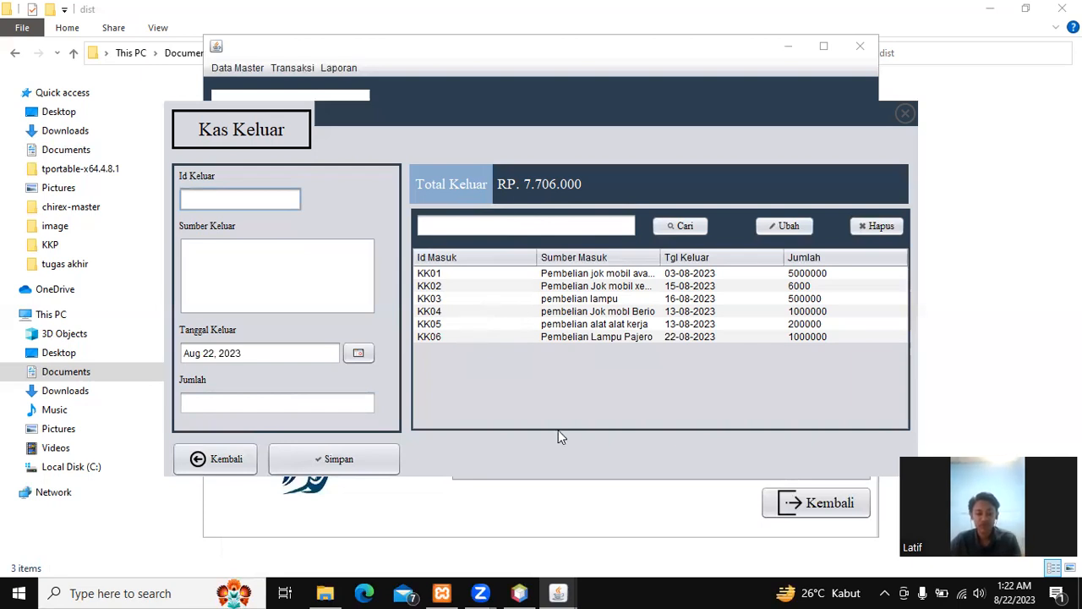
{"action": "left_click", "coordinate": [262, 405]}
{"action": "key", "text": "Left"}
{"action": "key", "text": "Left"}
{"action": "key", "text": "Left"}
{"action": "key", "text": "Left"}
{"action": "key", "text": "BackSpace"}
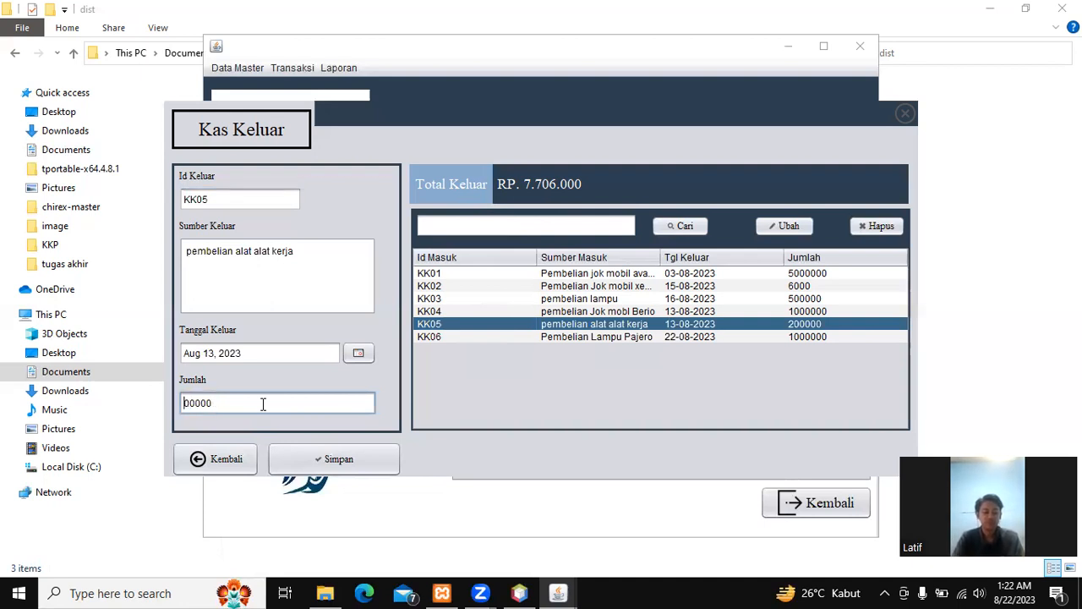
{"action": "type", "text": "3"}
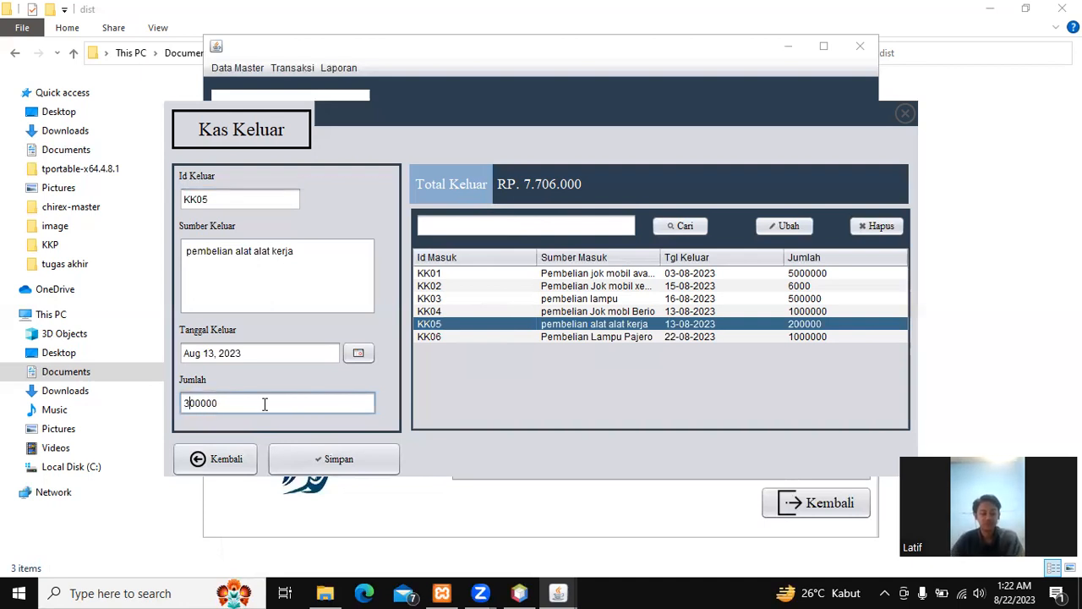
{"action": "left_click", "coordinate": [784, 226]}
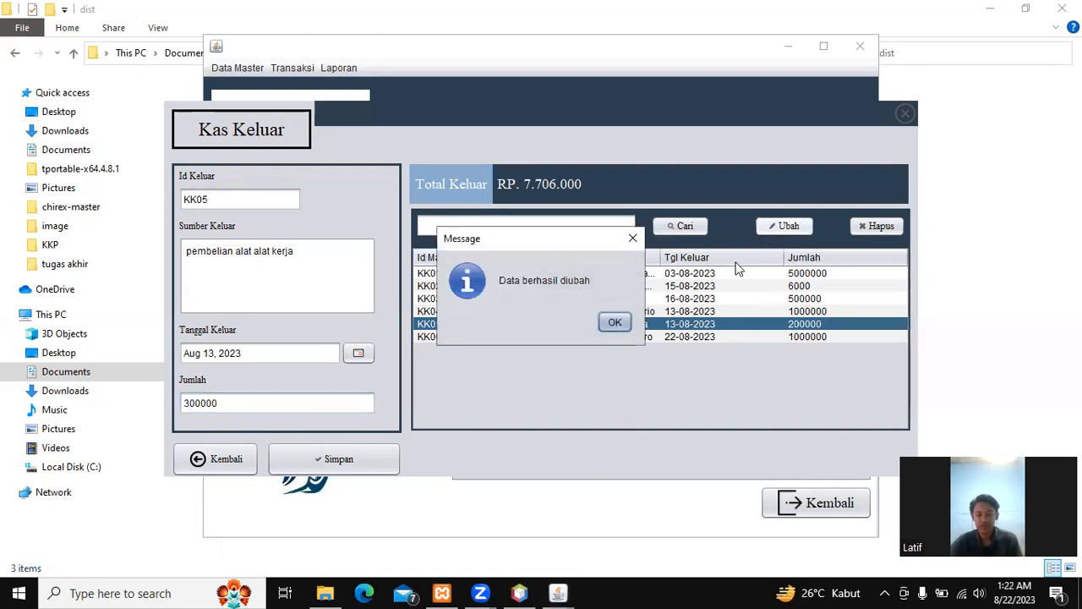
{"action": "left_click", "coordinate": [613, 325]}
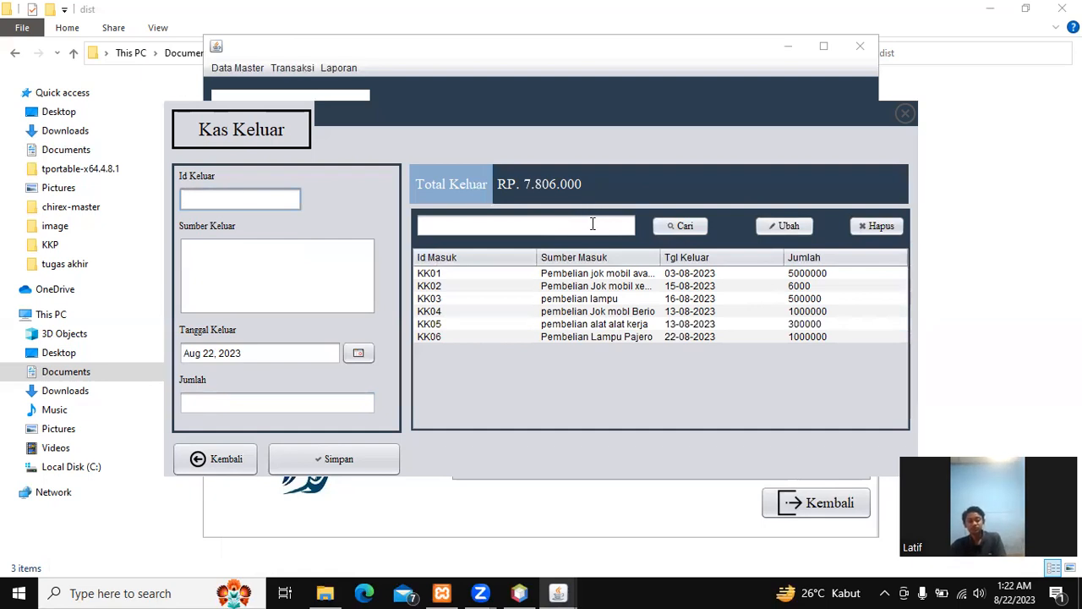
Step: Filter the cash-out list to KK06, then close the Kas Keluar form
{"action": "left_click", "coordinate": [593, 225]}
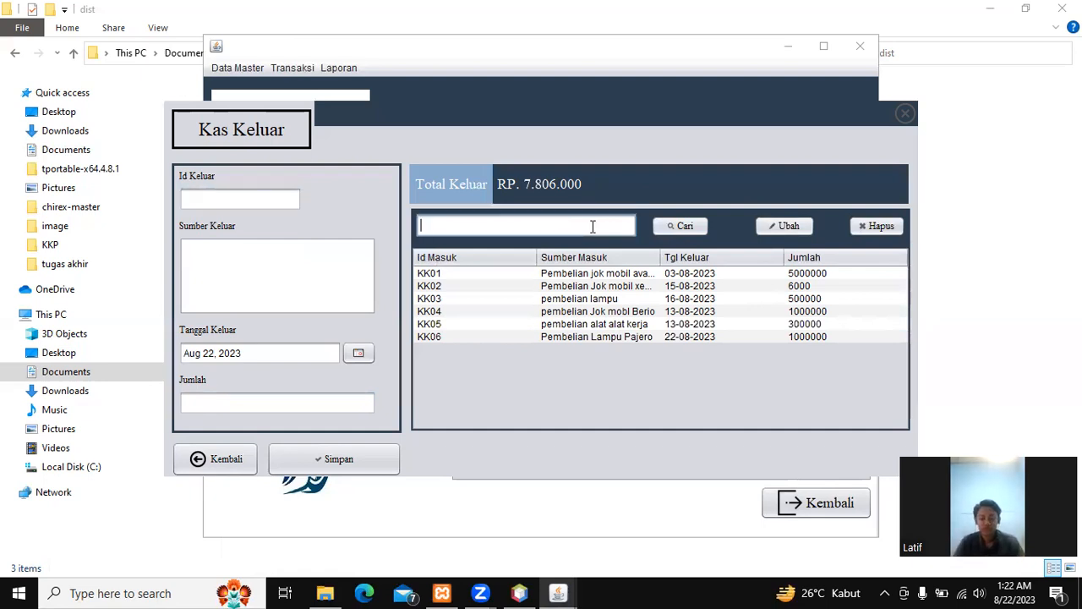
{"action": "type", "text": "KK06"}
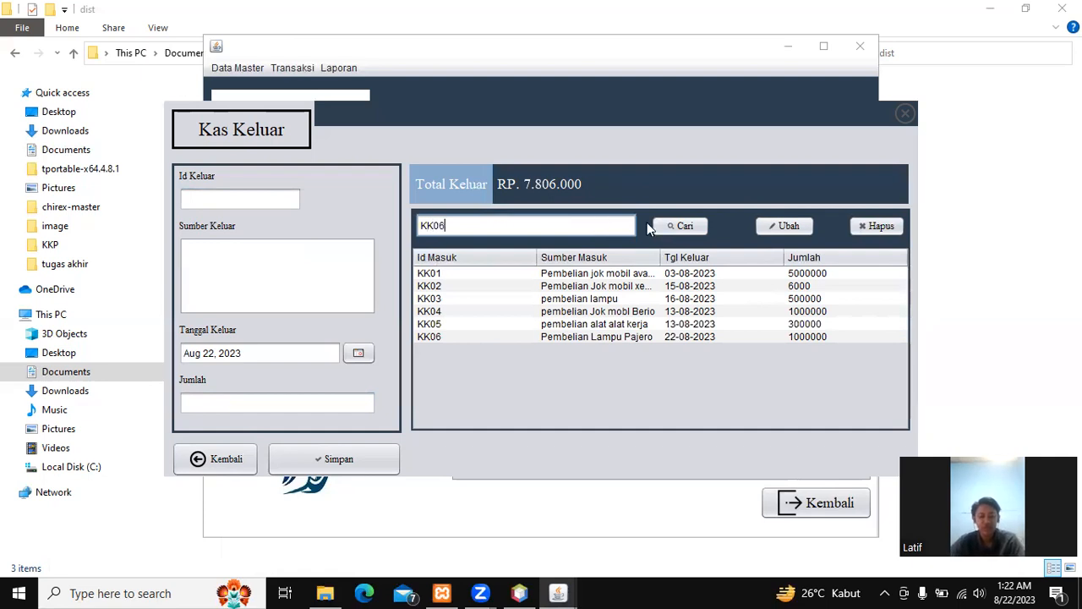
{"action": "left_click", "coordinate": [685, 228]}
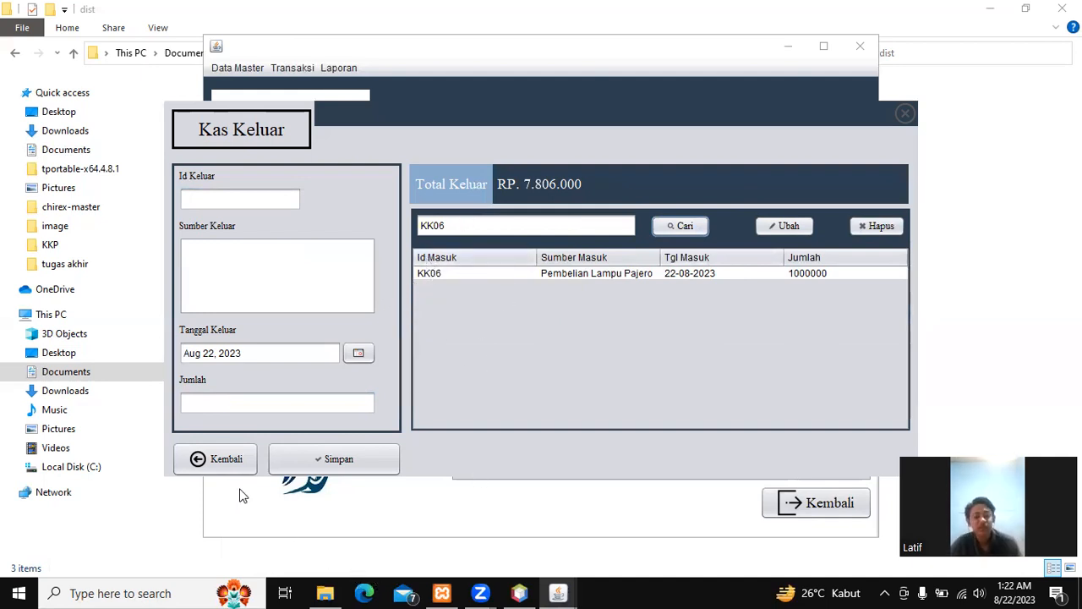
{"action": "left_click", "coordinate": [225, 464]}
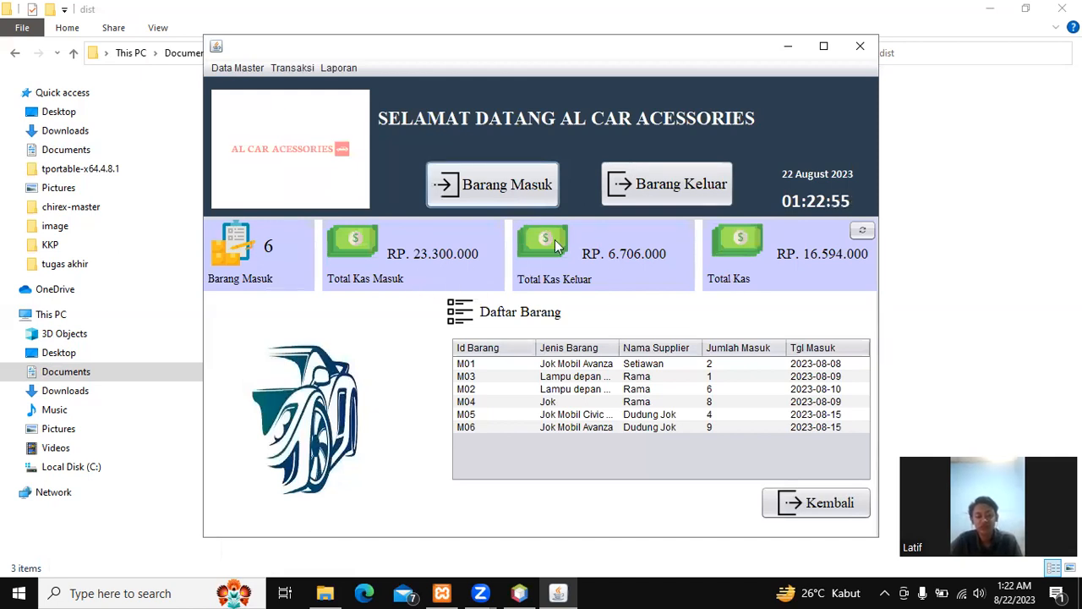
Step: Refresh the dashboard so Total Kas Keluar reads RP. 7.806.000 and Total Kas RP. -3.006.000
{"action": "left_click", "coordinate": [863, 234]}
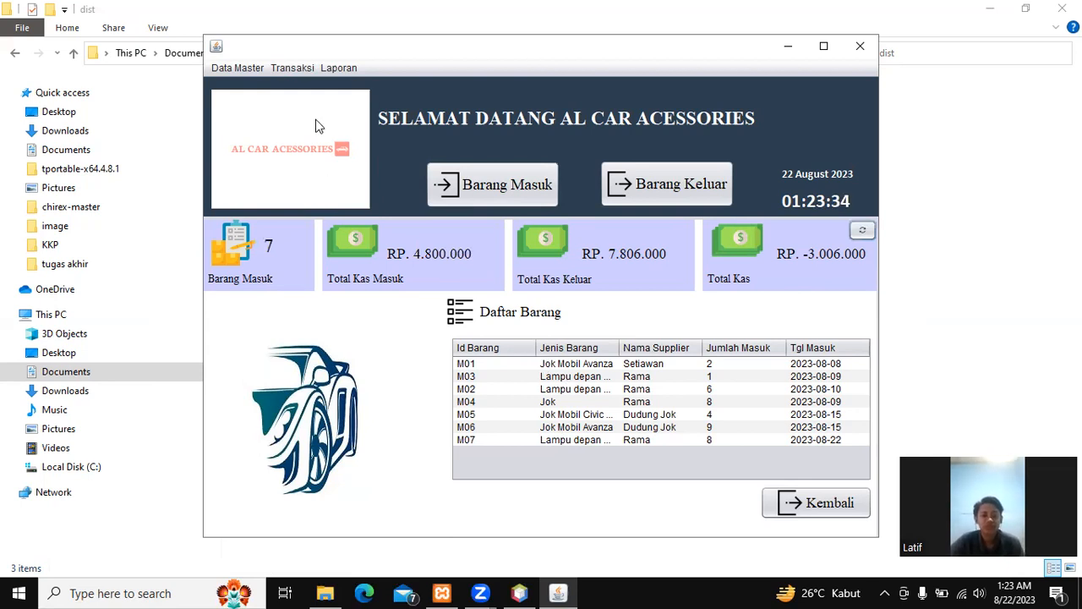
{"action": "left_click", "coordinate": [354, 69]}
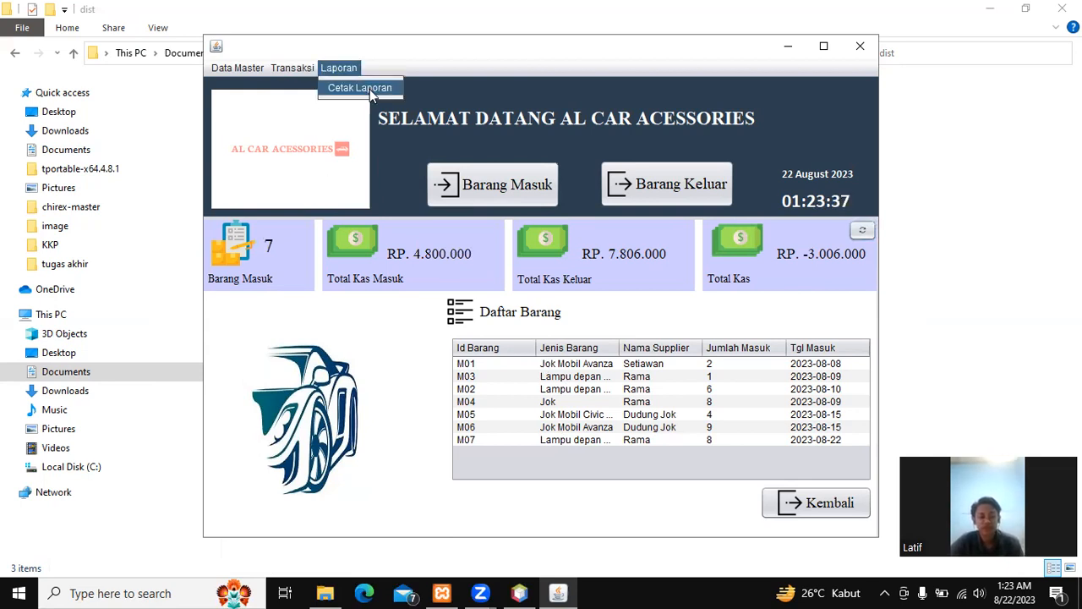
Step: Print the Laporan Barang Masuk report for 01-08-2023 through 30-08-2023
{"action": "left_click", "coordinate": [370, 88]}
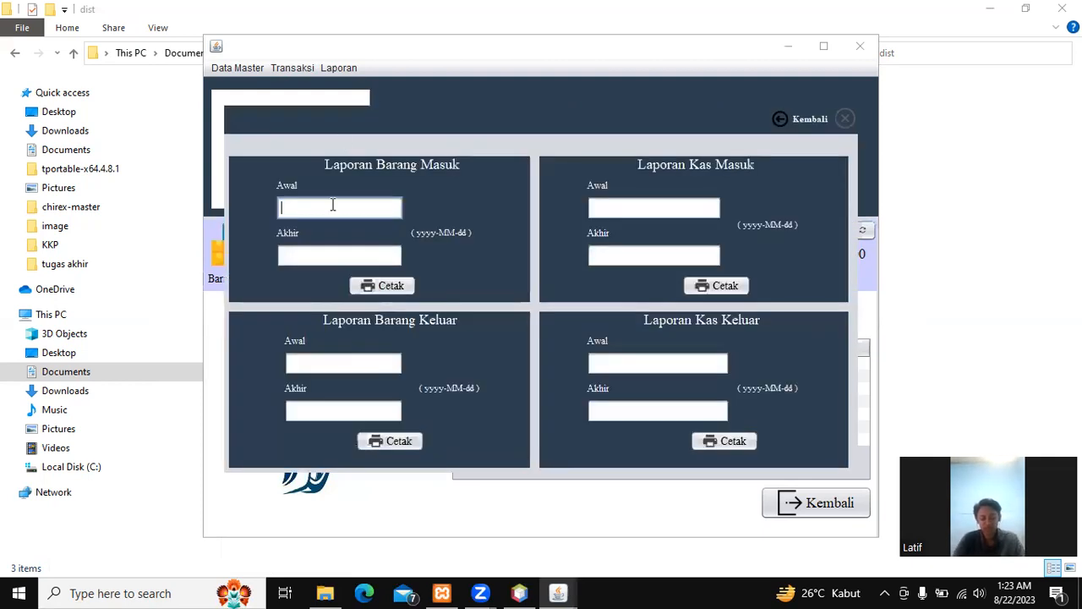
{"action": "type", "text": "01-08-2023"}
{"action": "left_click", "coordinate": [330, 254]}
{"action": "type", "text": "30-"}
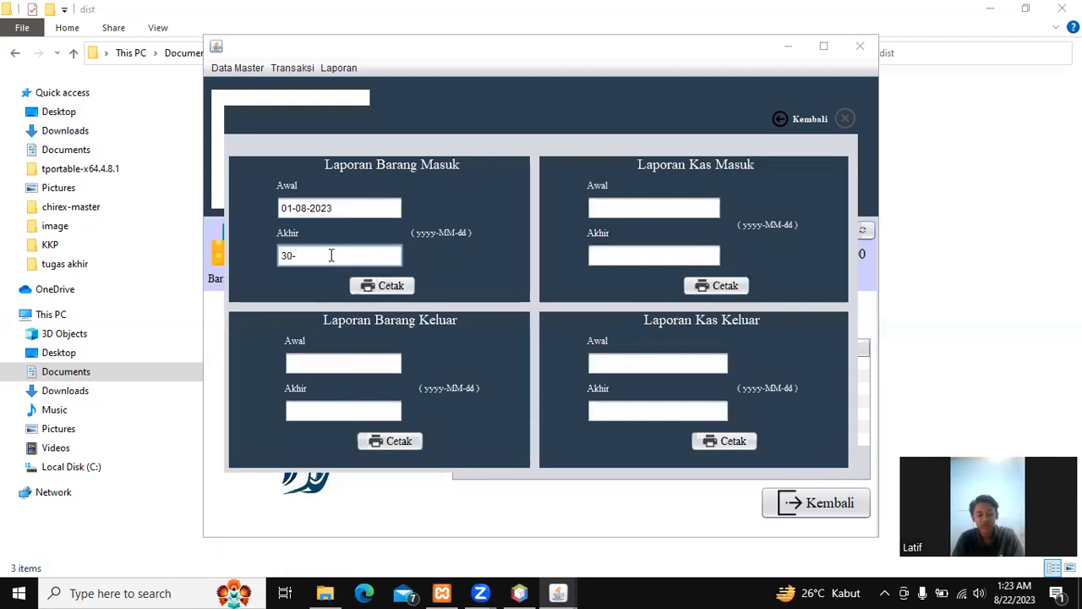
{"action": "type", "text": "0"}
{"action": "type", "text": "8"}
{"action": "type", "text": "2023"}
{"action": "key", "text": "Left"}
{"action": "key", "text": "Left"}
{"action": "key", "text": "Left"}
{"action": "key", "text": "Left"}
{"action": "type", "text": "-"}
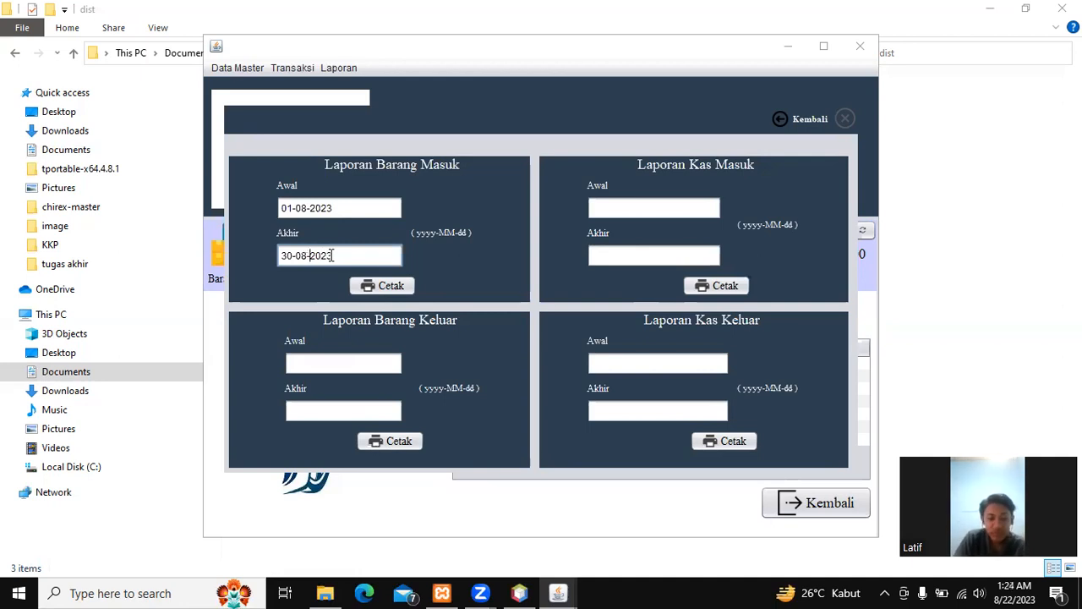
{"action": "left_click", "coordinate": [382, 286]}
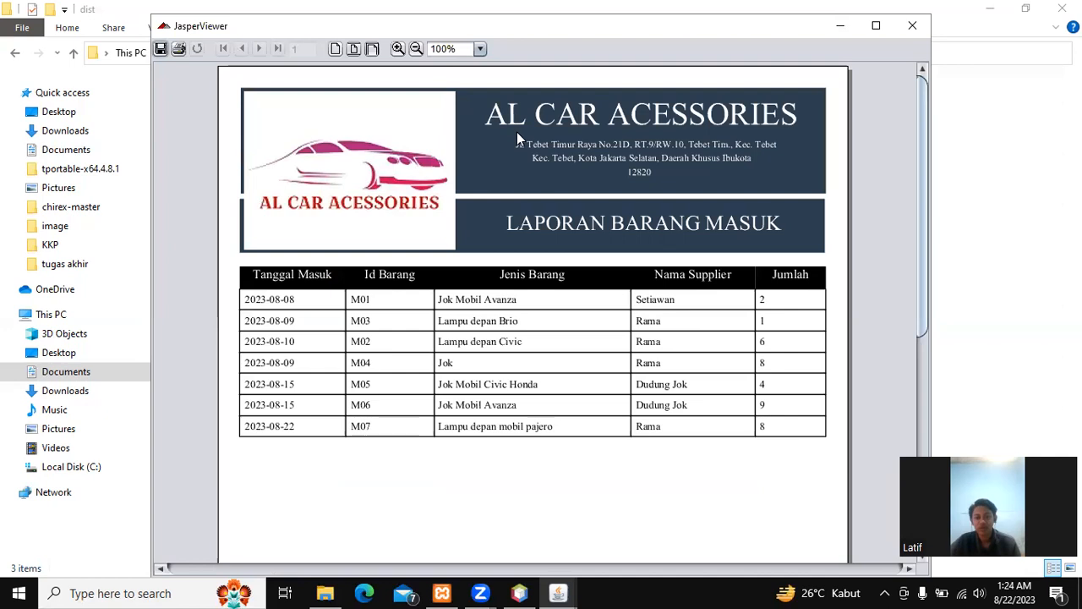
Step: Reposition the JasperViewer window and set the report zoom to 59%
{"action": "left_click_drag", "start_coordinate": [497, 26], "coordinate": [505, 55]}
{"action": "left_click_drag", "start_coordinate": [452, 76], "coordinate": [458, 77]}
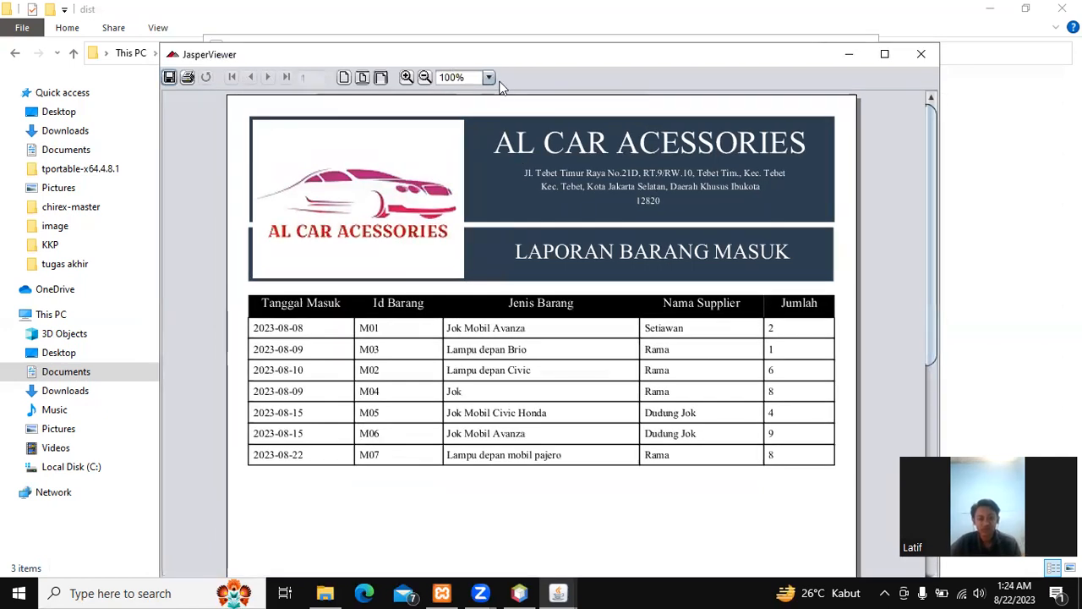
{"action": "key", "text": "BackSpace"}
{"action": "type", "text": "59"}
{"action": "key", "text": "Return"}
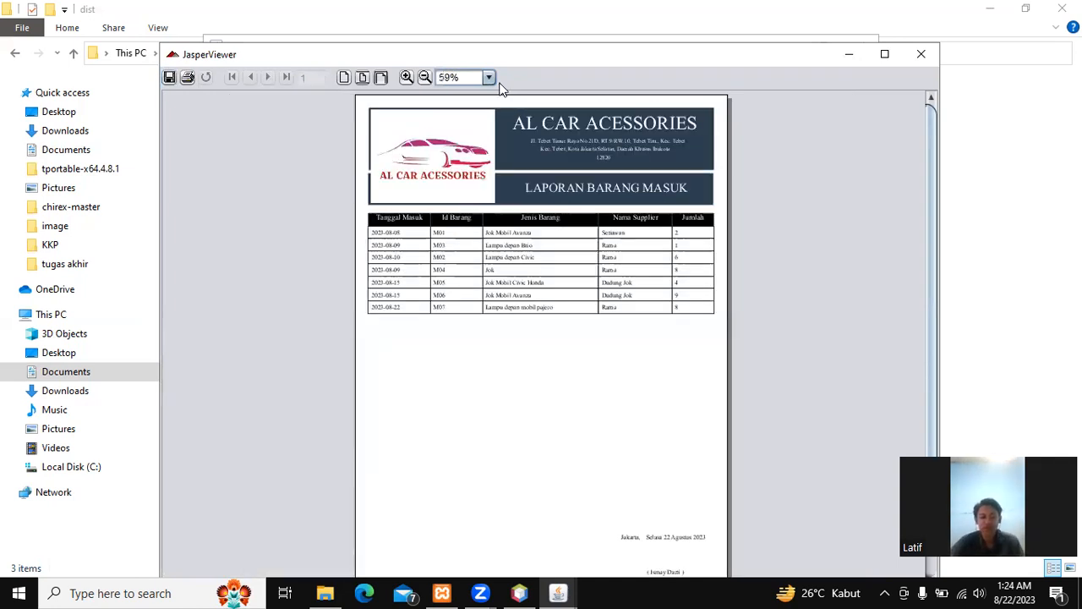
Step: Scroll through the incoming goods report (M01–M07) and close the viewer
{"action": "scroll", "coordinate": [460, 246], "scroll_direction": "down", "scroll_amount": 1}
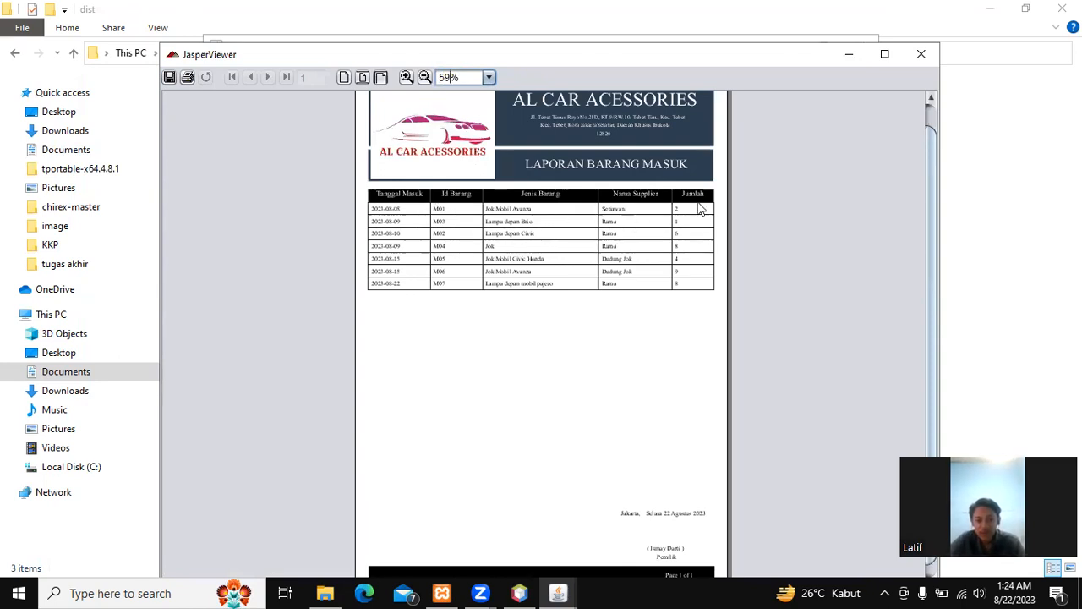
{"action": "scroll", "coordinate": [683, 236], "scroll_direction": "down", "scroll_amount": 1}
{"action": "scroll", "coordinate": [720, 376], "scroll_direction": "up", "scroll_amount": 1}
{"action": "scroll", "coordinate": [718, 414], "scroll_direction": "down", "scroll_amount": 1}
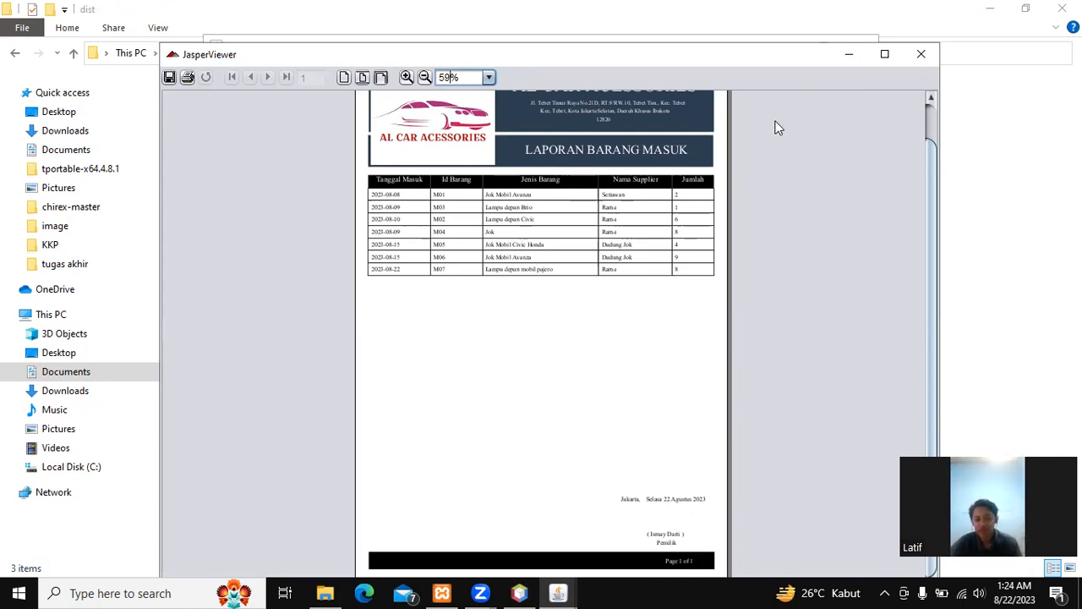
{"action": "left_click", "coordinate": [921, 54]}
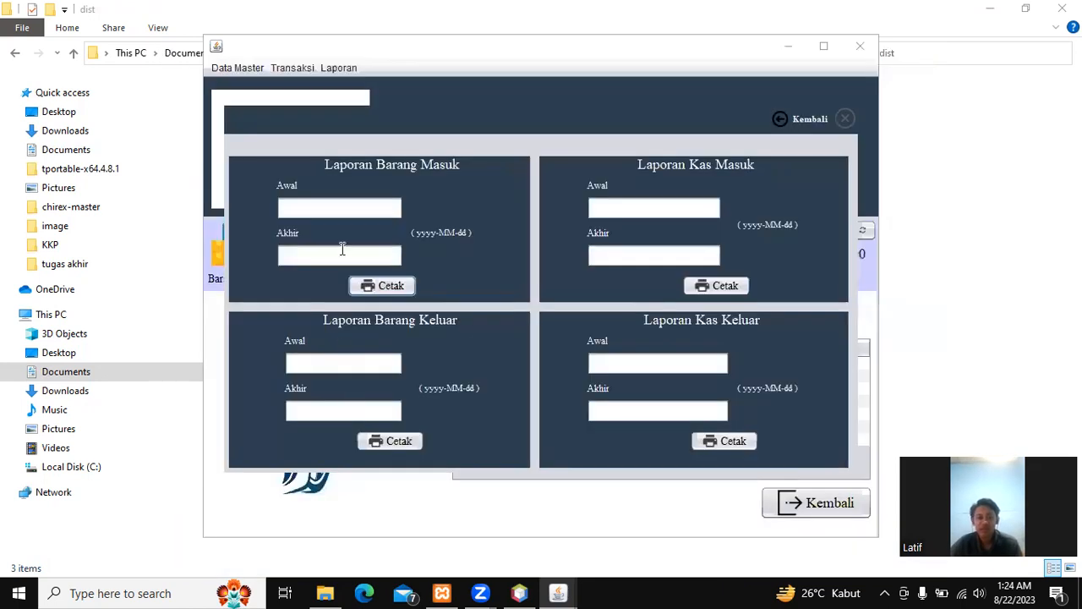
Step: Print the Laporan Barang Keluar report for 01-08-2023 through 30-08-2023
{"action": "left_click", "coordinate": [333, 356]}
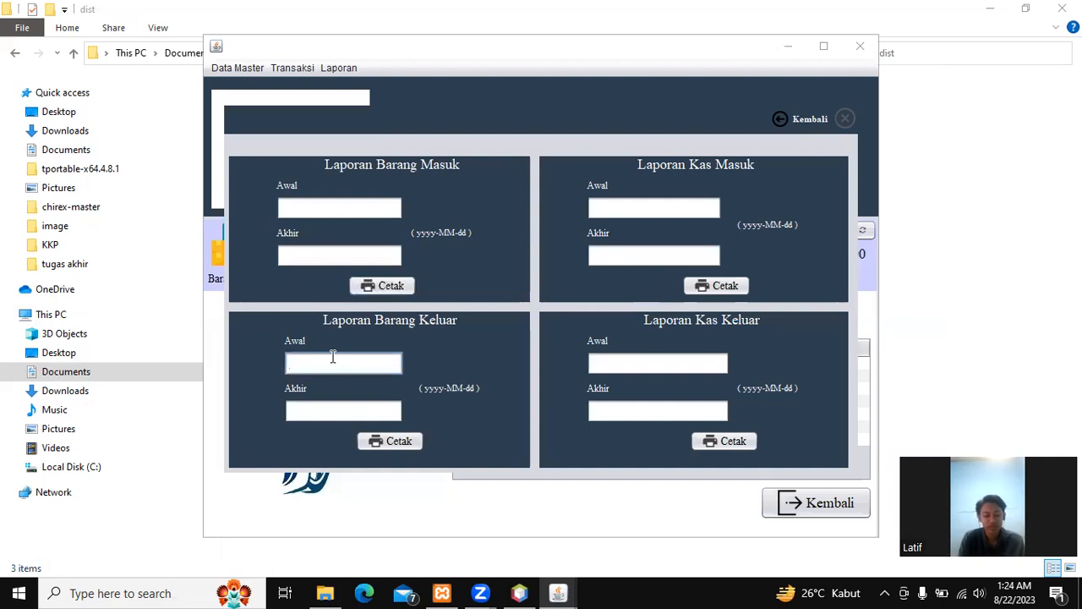
{"action": "type", "text": "01"}
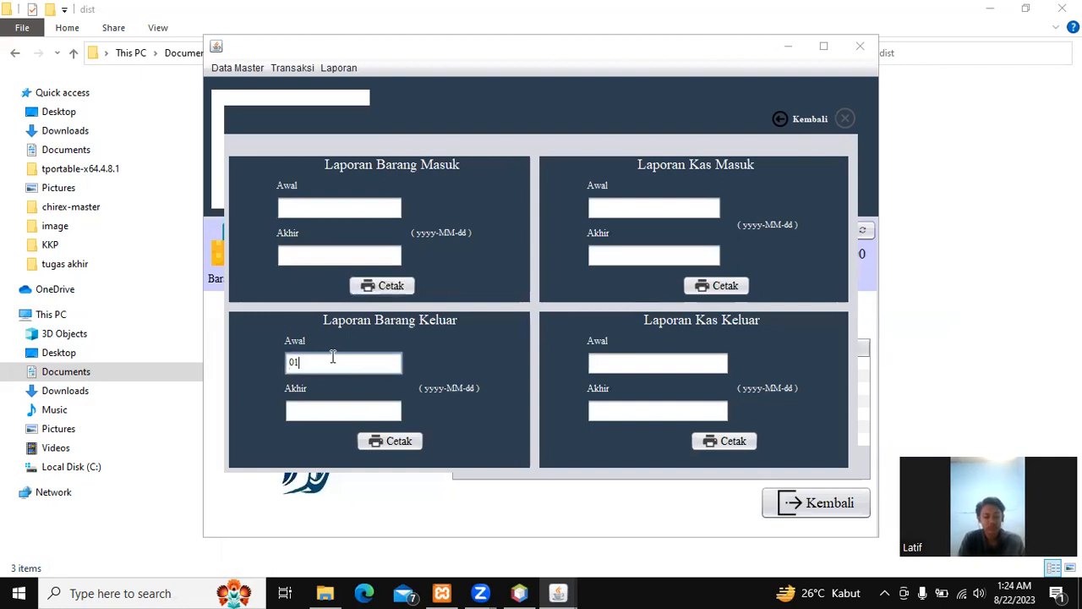
{"action": "type", "text": "-08-2023"}
{"action": "key", "text": "Tab"}
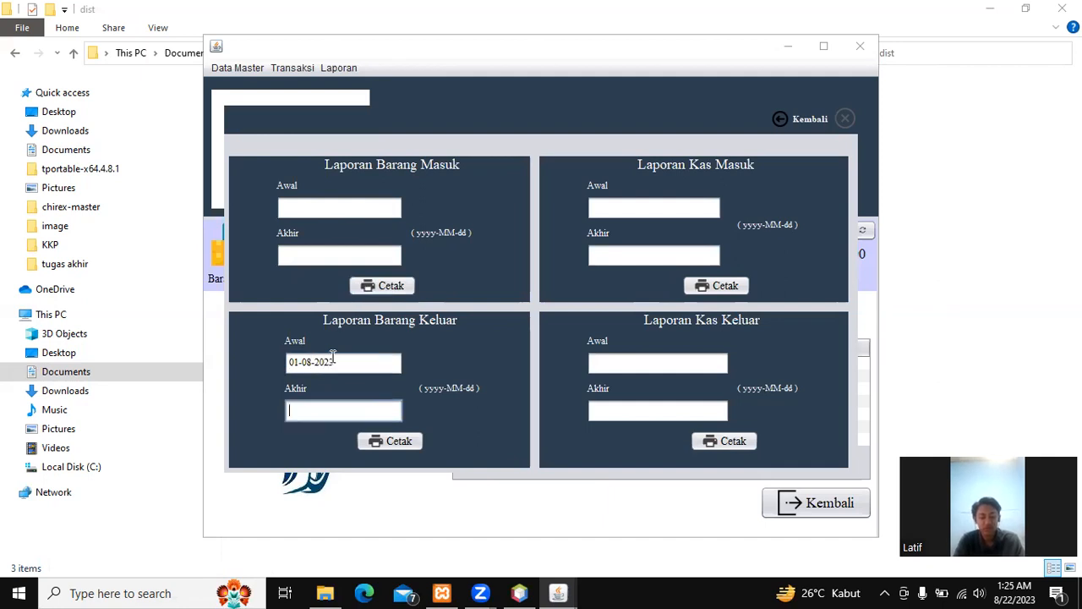
{"action": "type", "text": "30"}
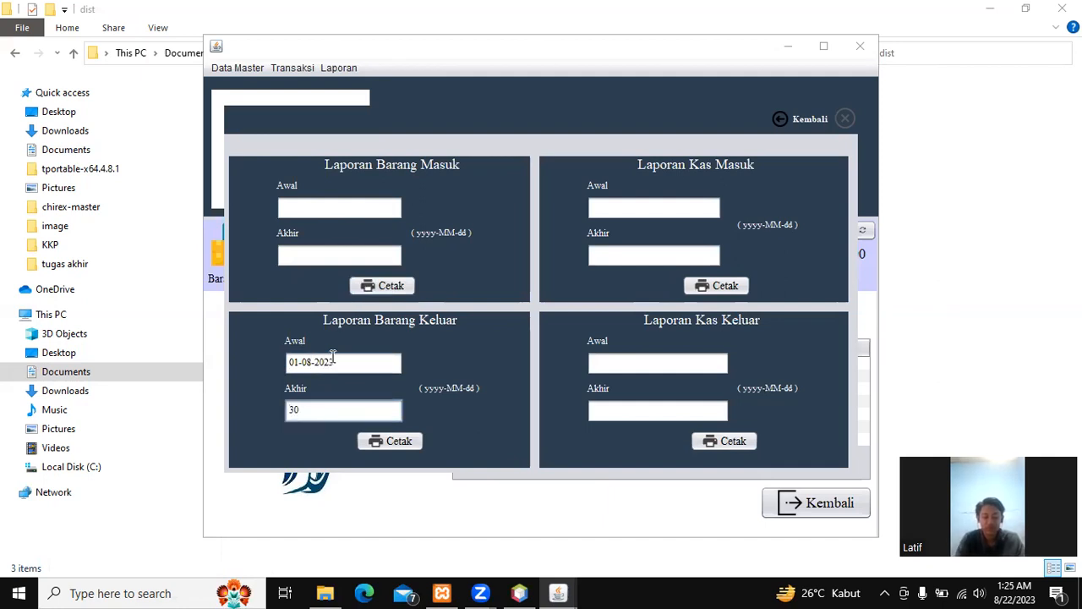
{"action": "type", "text": "-08"}
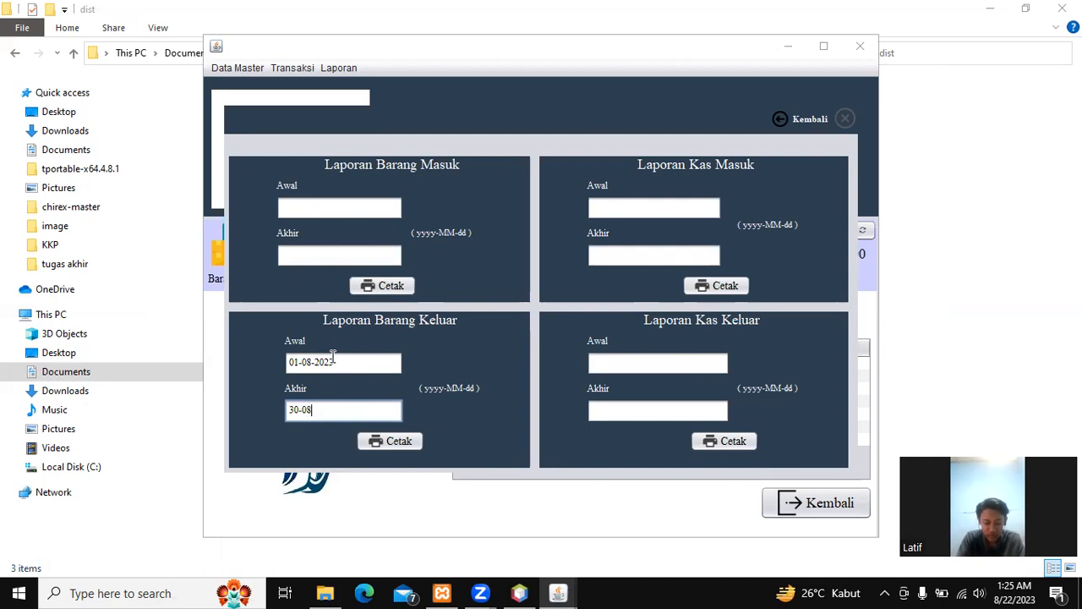
{"action": "type", "text": "-2023"}
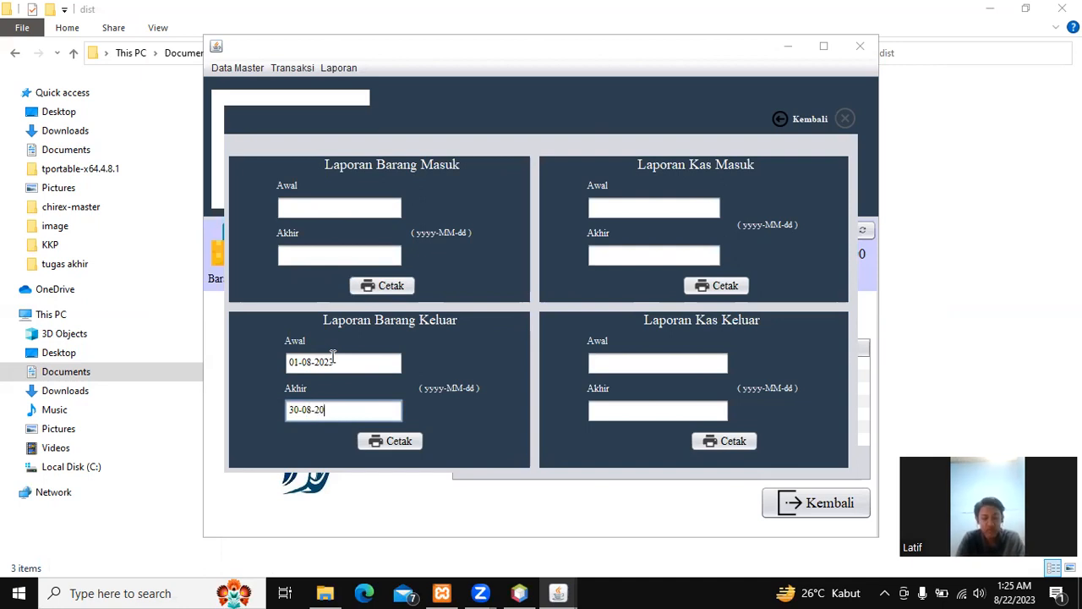
{"action": "left_click", "coordinate": [395, 438]}
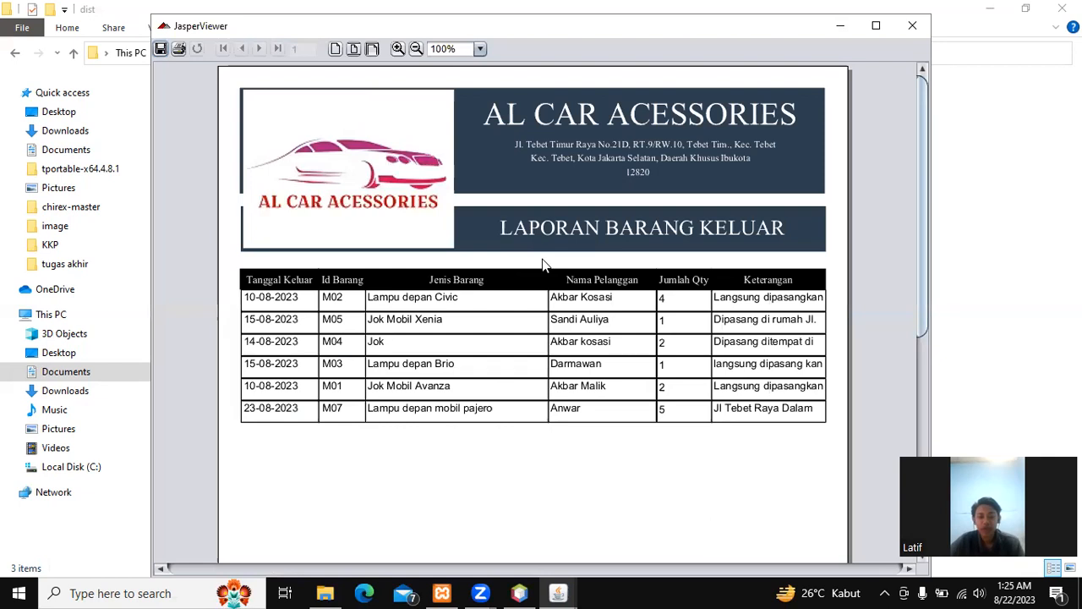
Step: Scroll to the end of the six-item Laporan Barang Keluar report
{"action": "scroll", "coordinate": [450, 322], "scroll_direction": "down", "scroll_amount": 2}
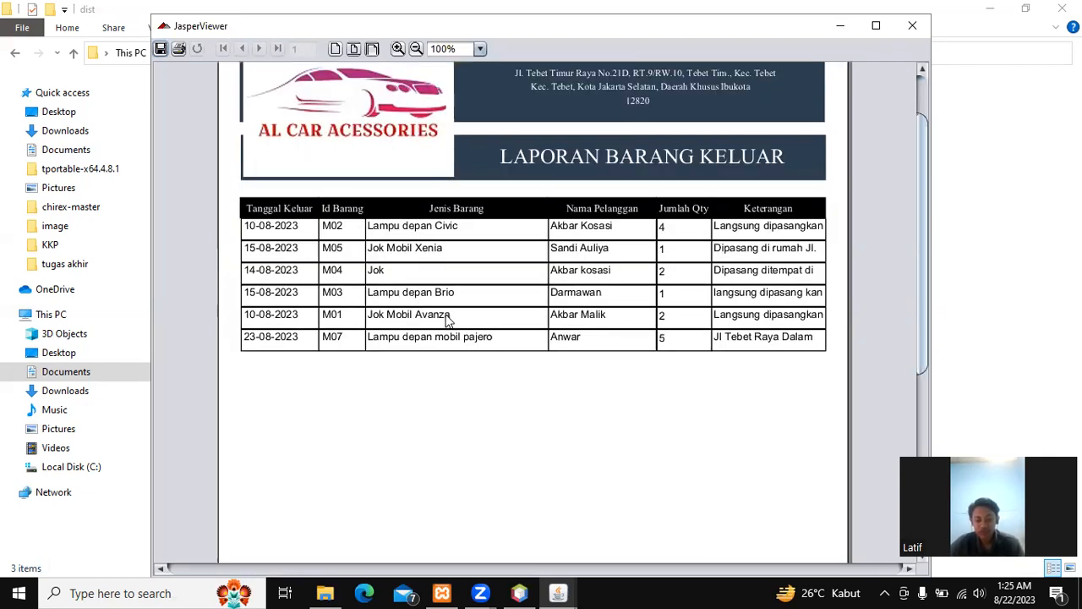
{"action": "scroll", "coordinate": [443, 303], "scroll_direction": "down", "scroll_amount": 1}
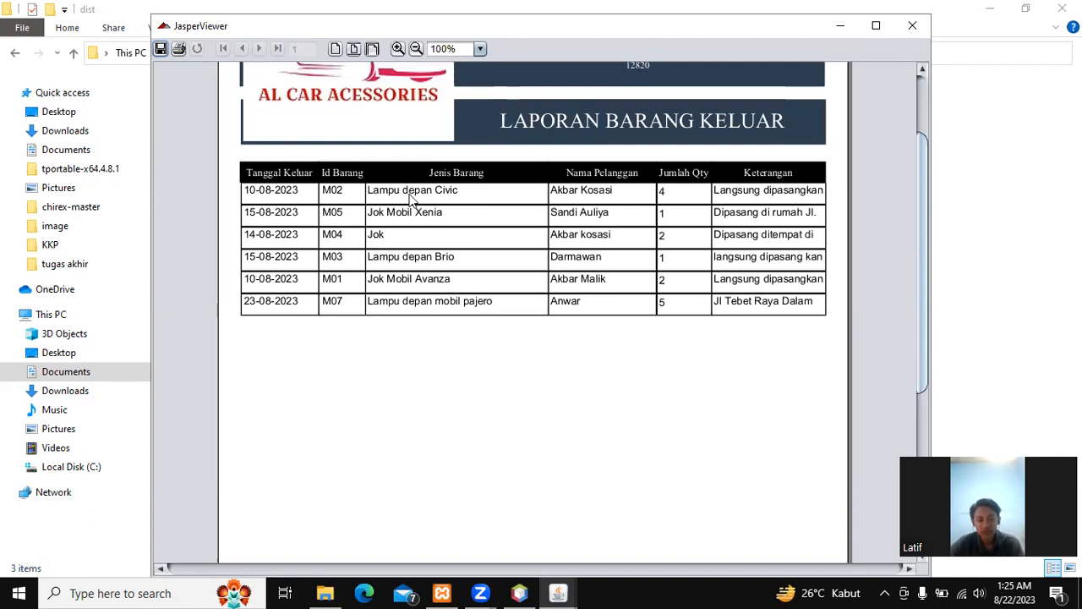
{"action": "scroll", "coordinate": [483, 201], "scroll_direction": "down", "scroll_amount": 1}
{"action": "scroll", "coordinate": [510, 208], "scroll_direction": "down", "scroll_amount": 4}
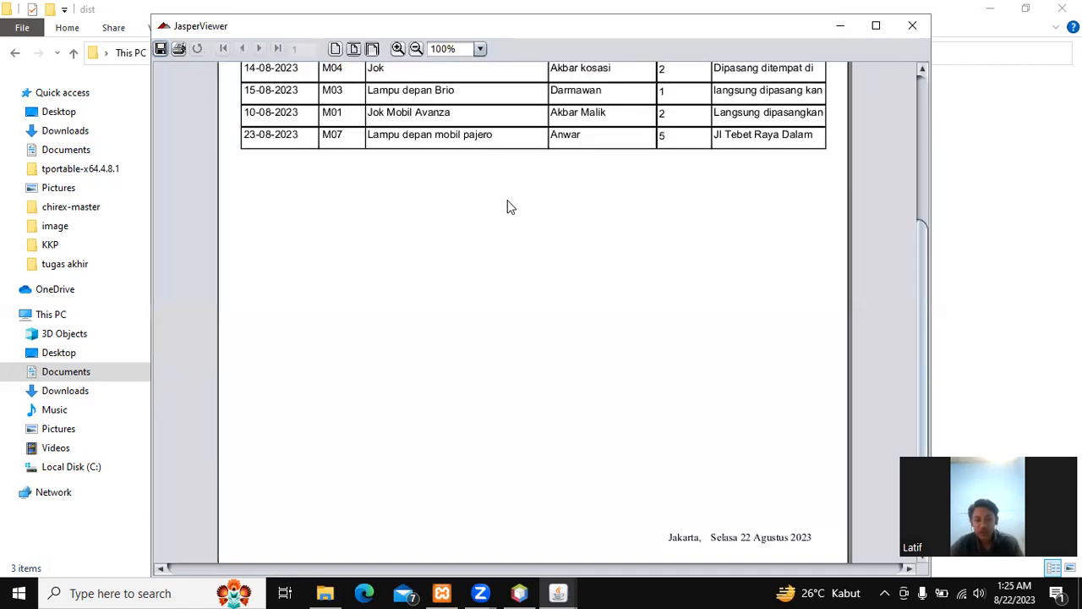
{"action": "scroll", "coordinate": [515, 254], "scroll_direction": "down", "scroll_amount": 4}
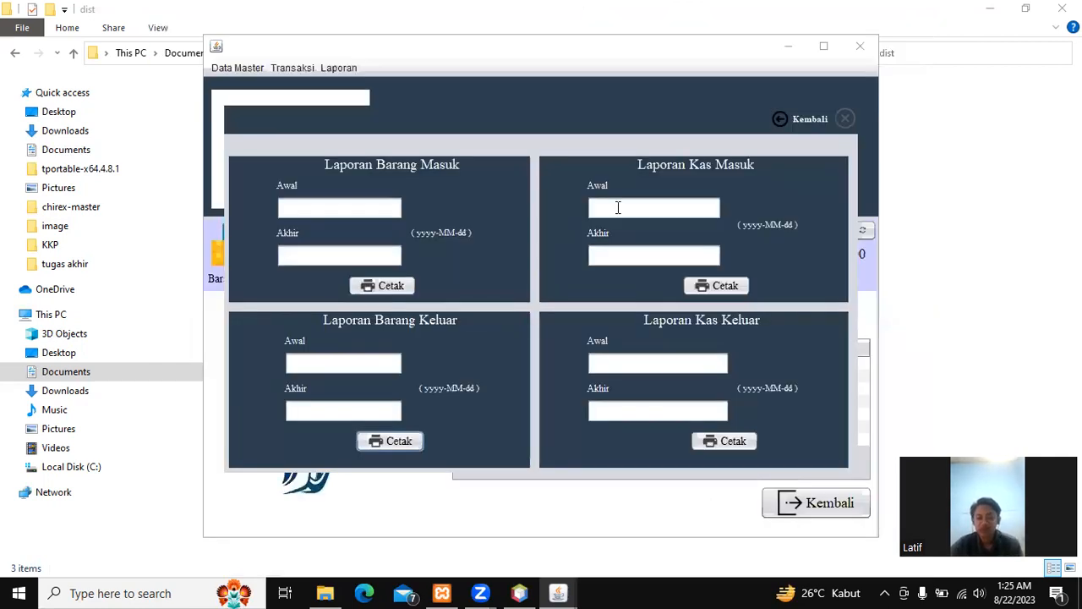
Step: Enter the Kas Masuk report date range from 01-08-2023 to 30-08-2023
{"action": "left_click", "coordinate": [619, 208]}
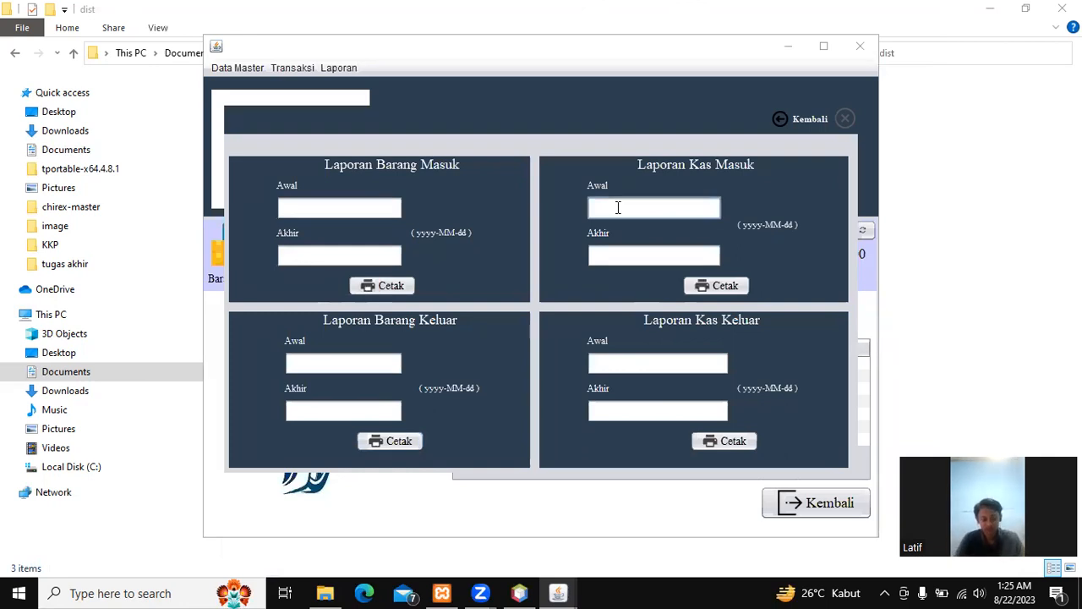
{"action": "type", "text": "01-"}
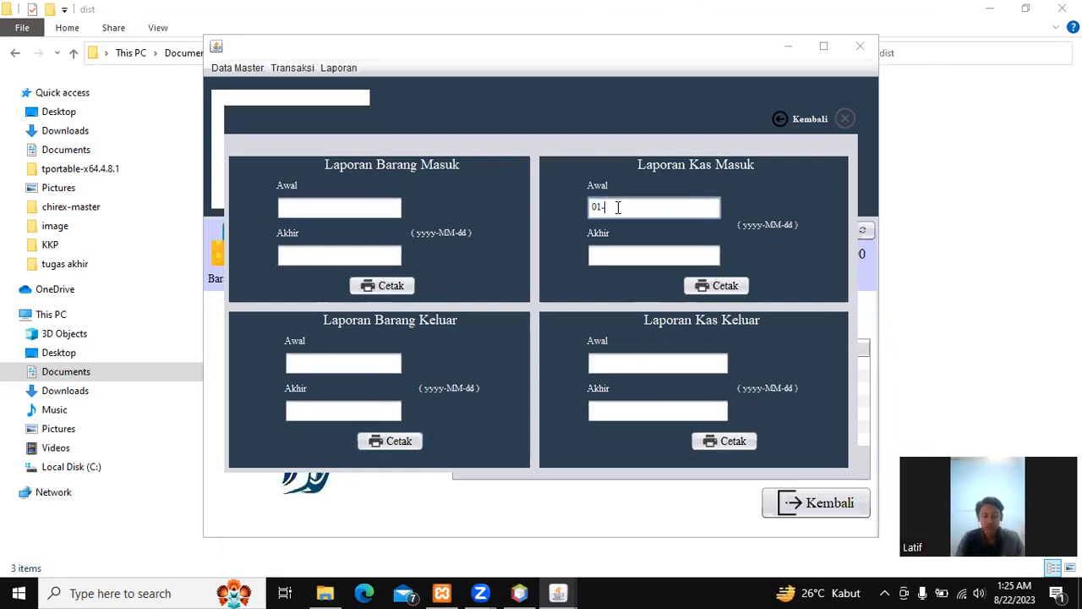
{"action": "type", "text": "08-2023"}
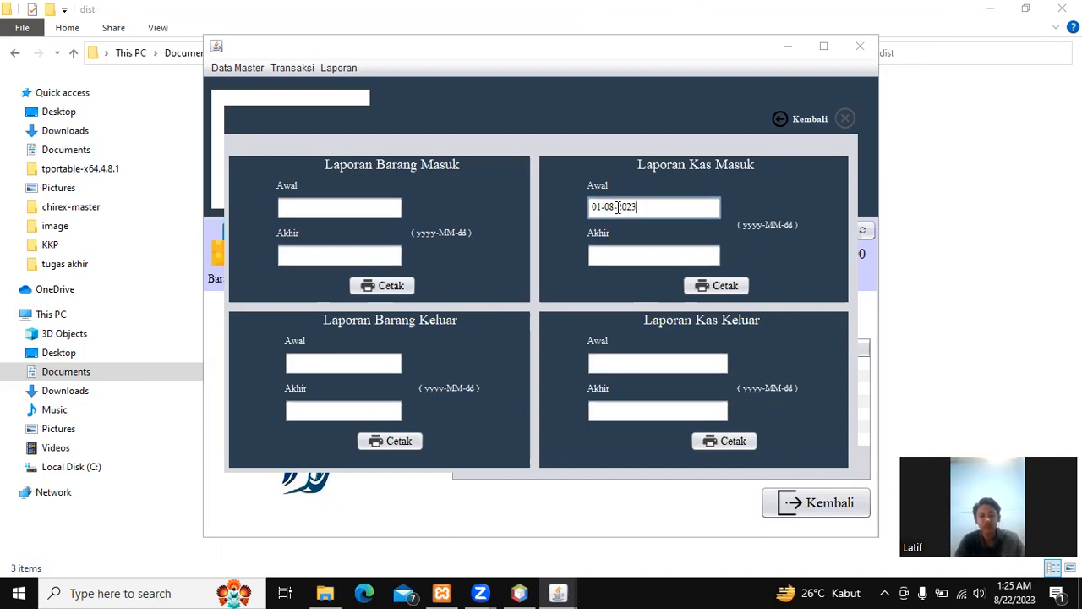
{"action": "key", "text": "Tab"}
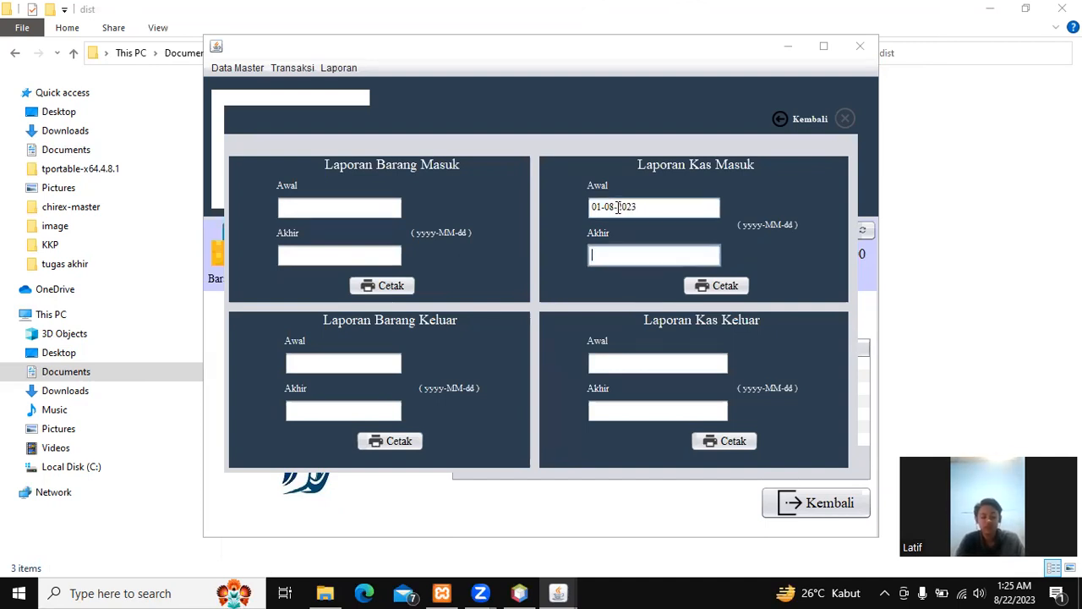
{"action": "type", "text": "30-"}
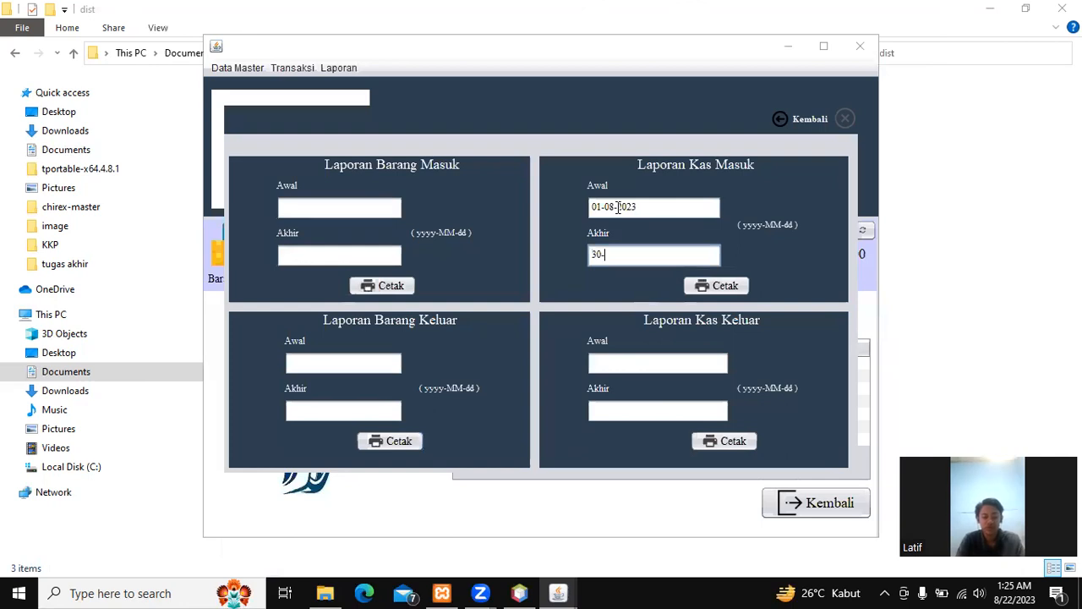
{"action": "type", "text": "08-2023"}
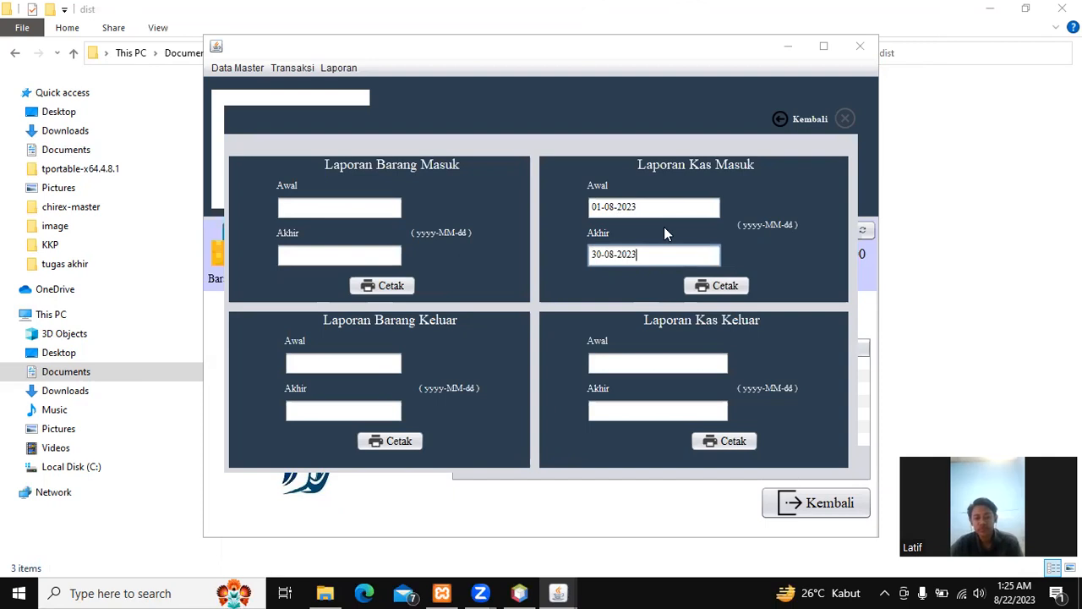
Step: Print the Kas Masuk report, review entries KM01–KM07 down to the Rp 4.800.000 total, then close it
{"action": "left_click", "coordinate": [707, 290]}
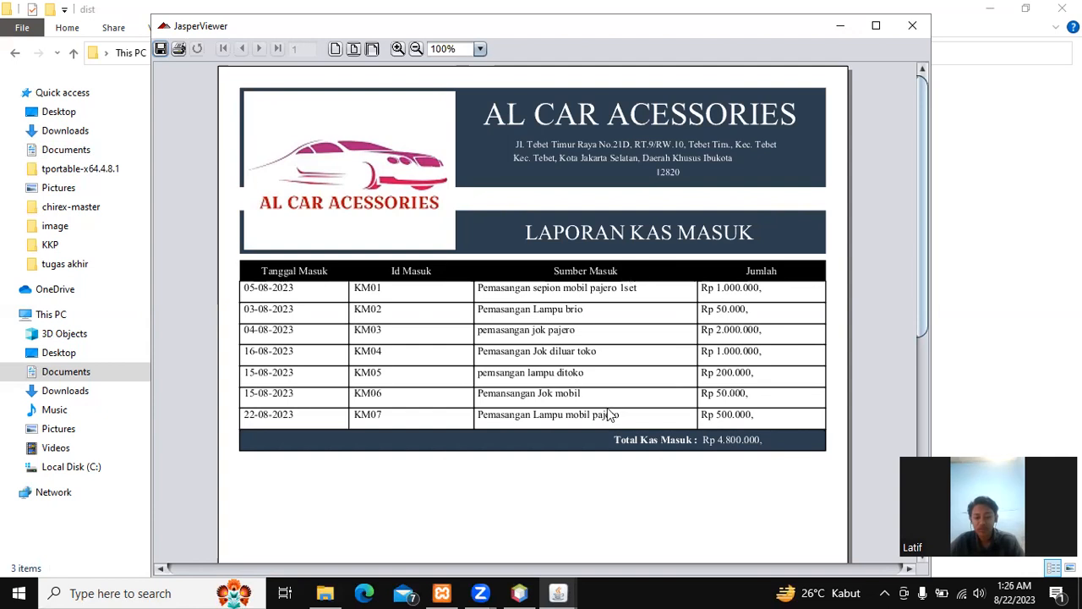
{"action": "scroll", "coordinate": [755, 376], "scroll_direction": "down", "scroll_amount": 1}
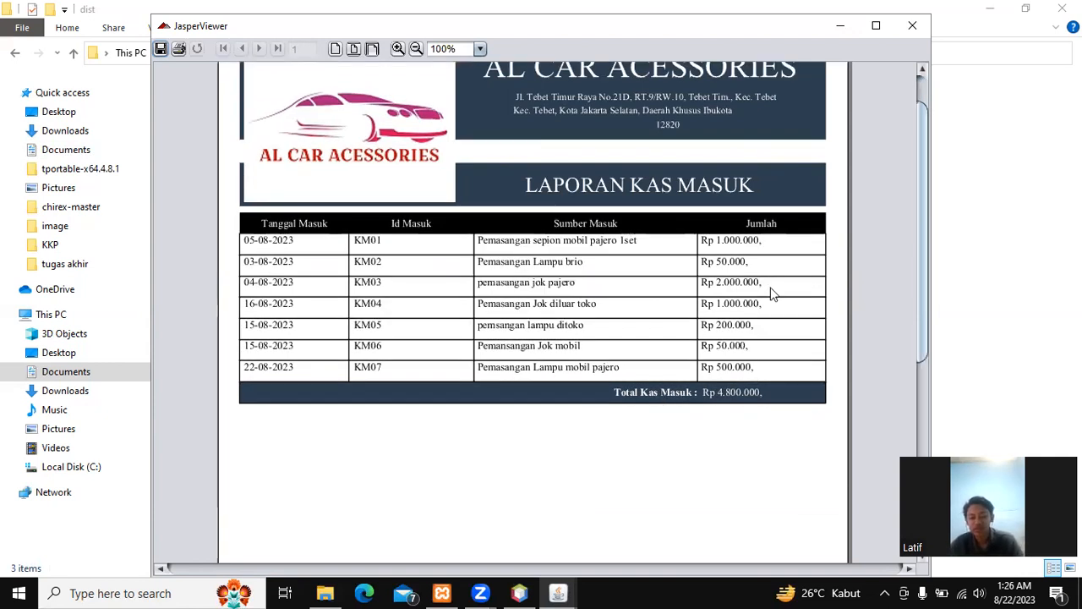
{"action": "scroll", "coordinate": [642, 283], "scroll_direction": "down", "scroll_amount": 1}
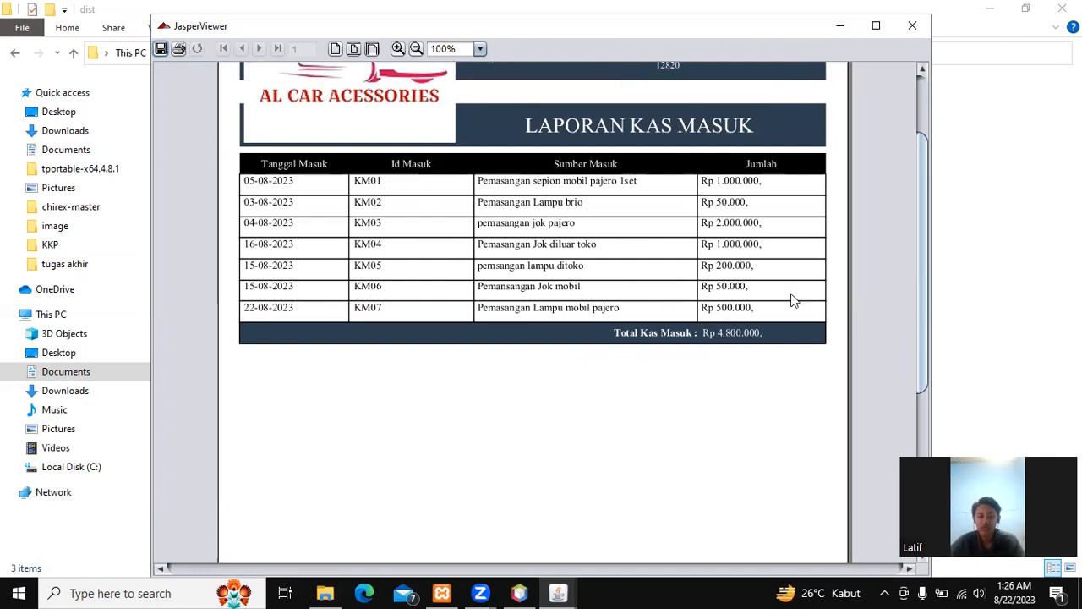
{"action": "scroll", "coordinate": [718, 316], "scroll_direction": "down", "scroll_amount": 1}
{"action": "scroll", "coordinate": [718, 316], "scroll_direction": "down", "scroll_amount": 1}
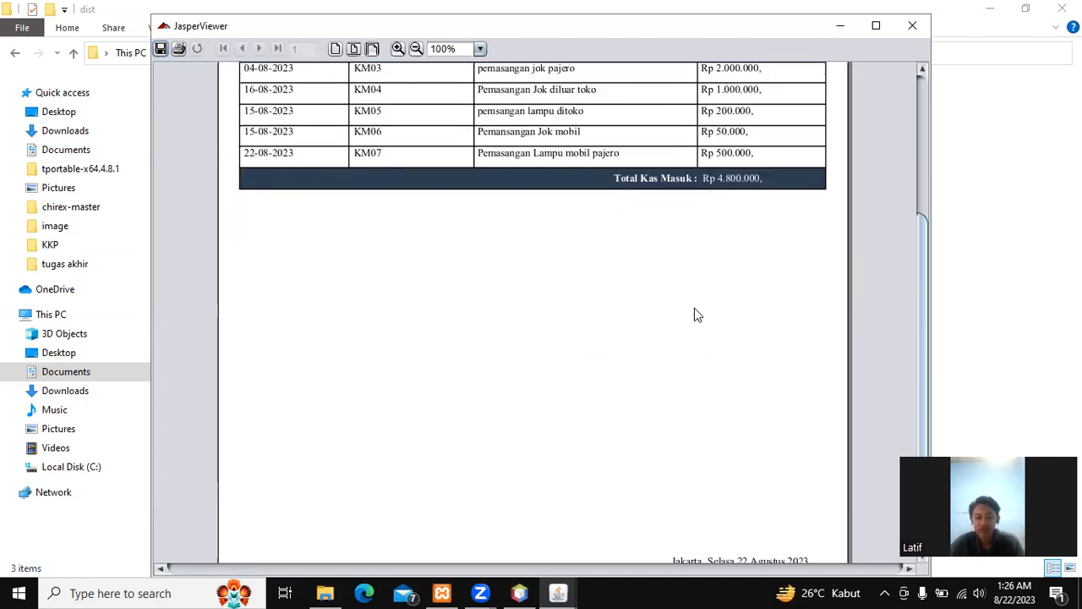
{"action": "scroll", "coordinate": [690, 398], "scroll_direction": "down", "scroll_amount": 2}
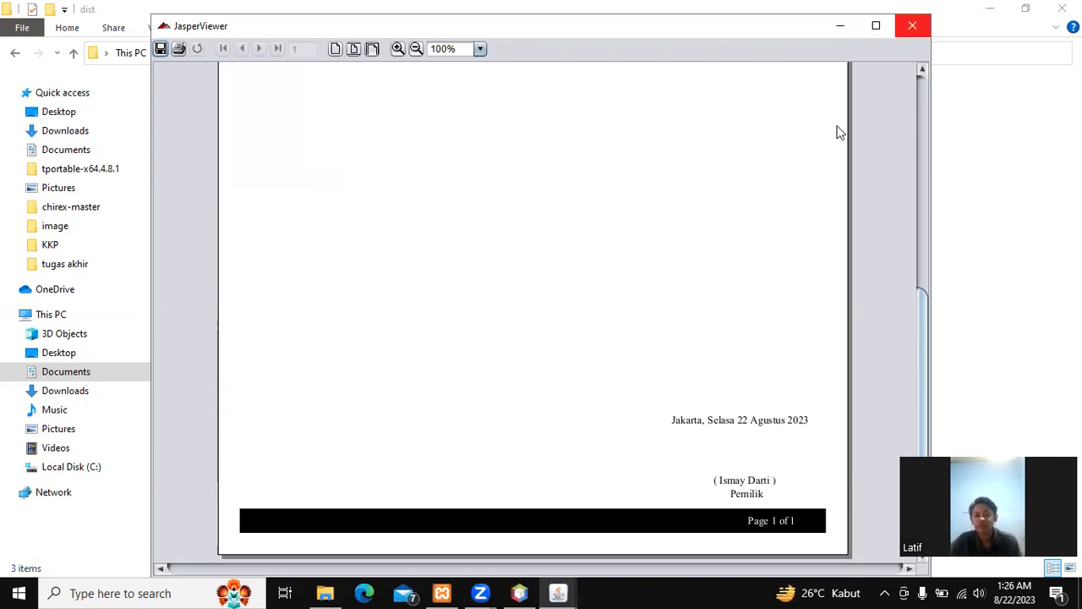
{"action": "left_click", "coordinate": [913, 25]}
Step: Set the Kas Keluar date range to 01-08-2023 through 30-08-2023 and print the report
{"action": "left_click", "coordinate": [632, 365]}
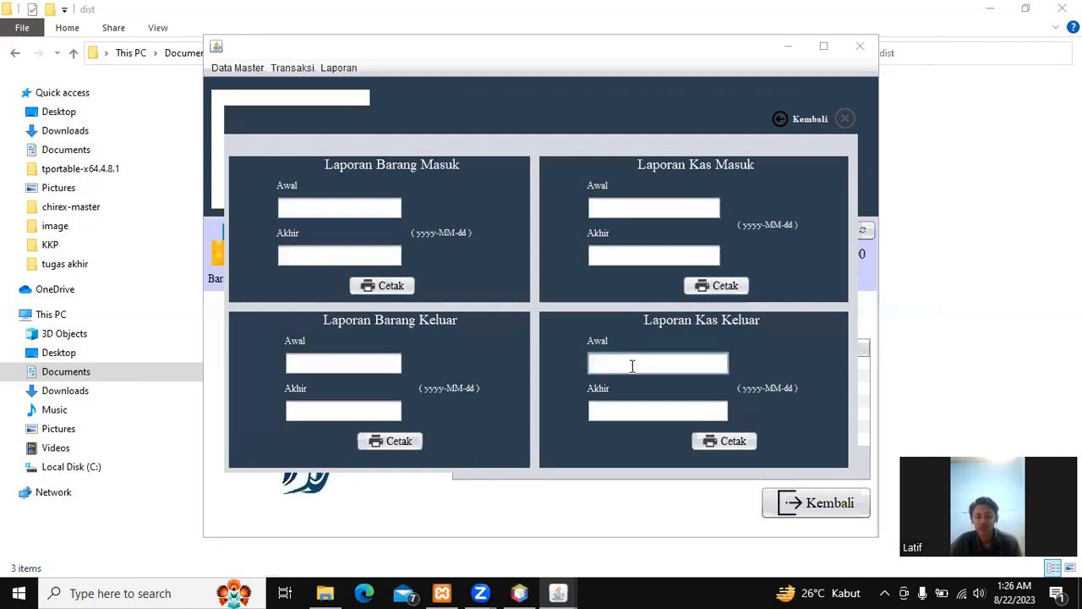
{"action": "type", "text": "01-0"}
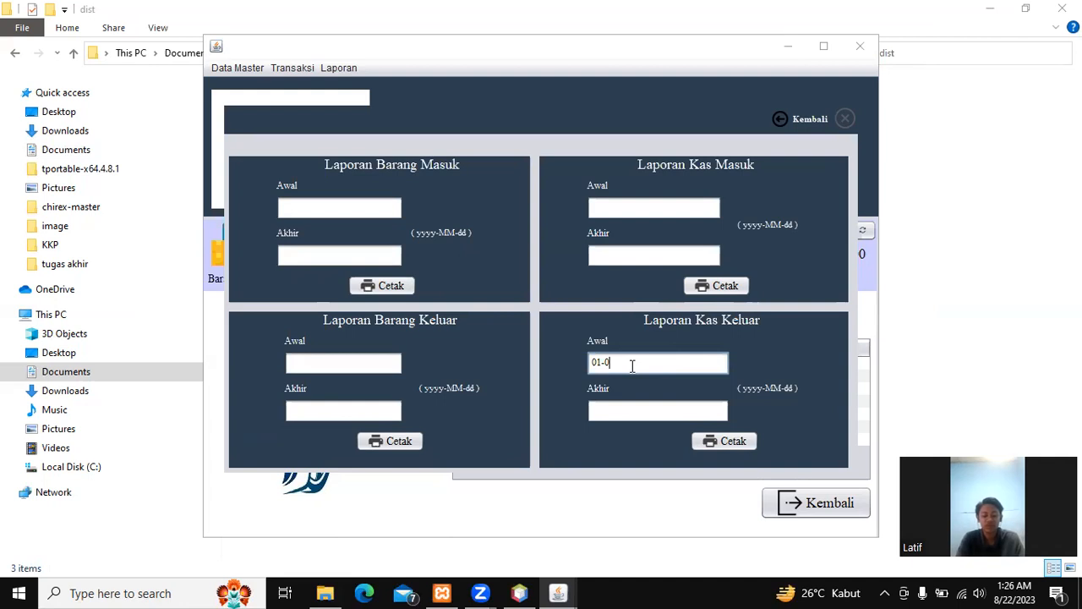
{"action": "type", "text": "8-2023"}
{"action": "key", "text": "Tab"}
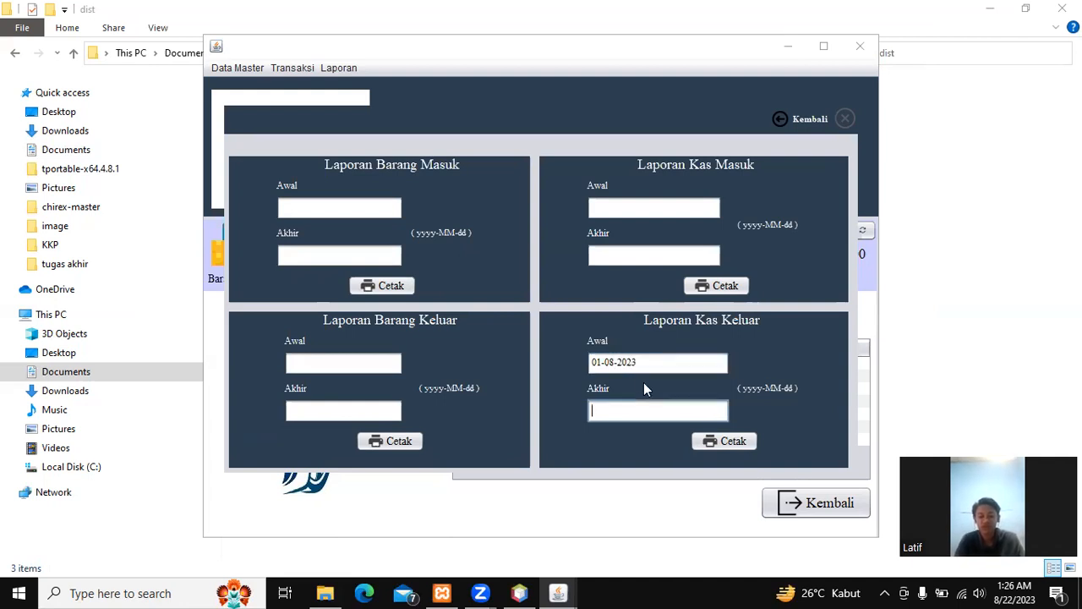
{"action": "type", "text": "30-8"}
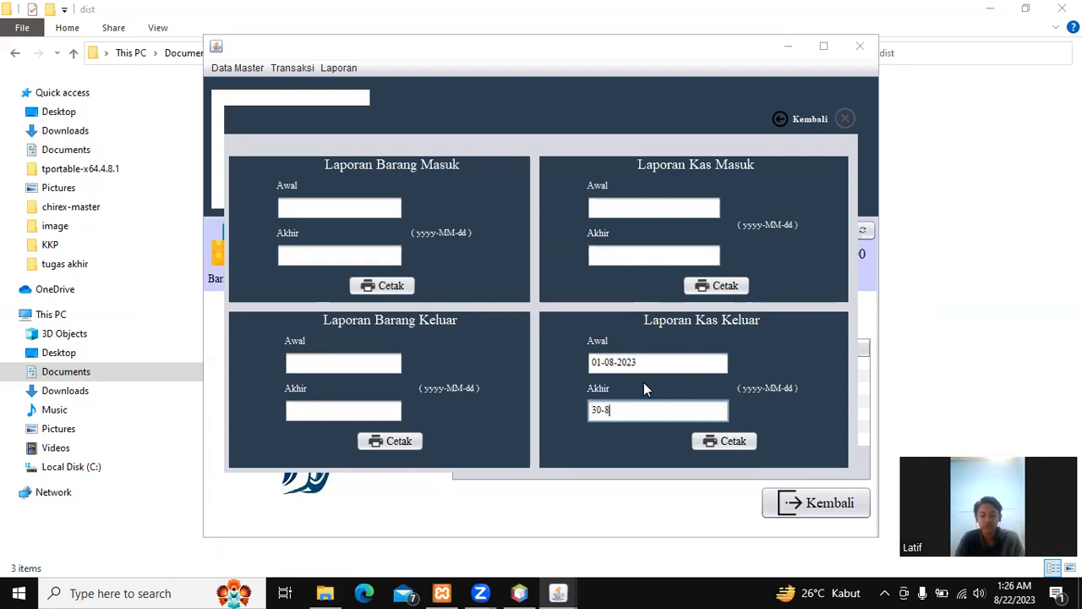
{"action": "key", "text": "BackSpace"}
{"action": "type", "text": "08-2023"}
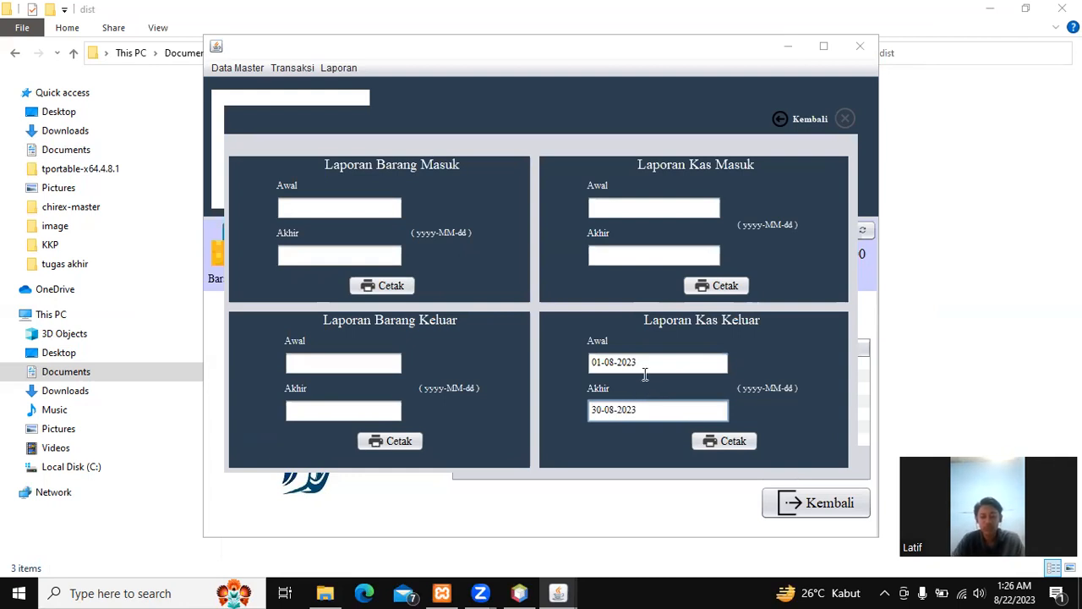
{"action": "left_click", "coordinate": [733, 443]}
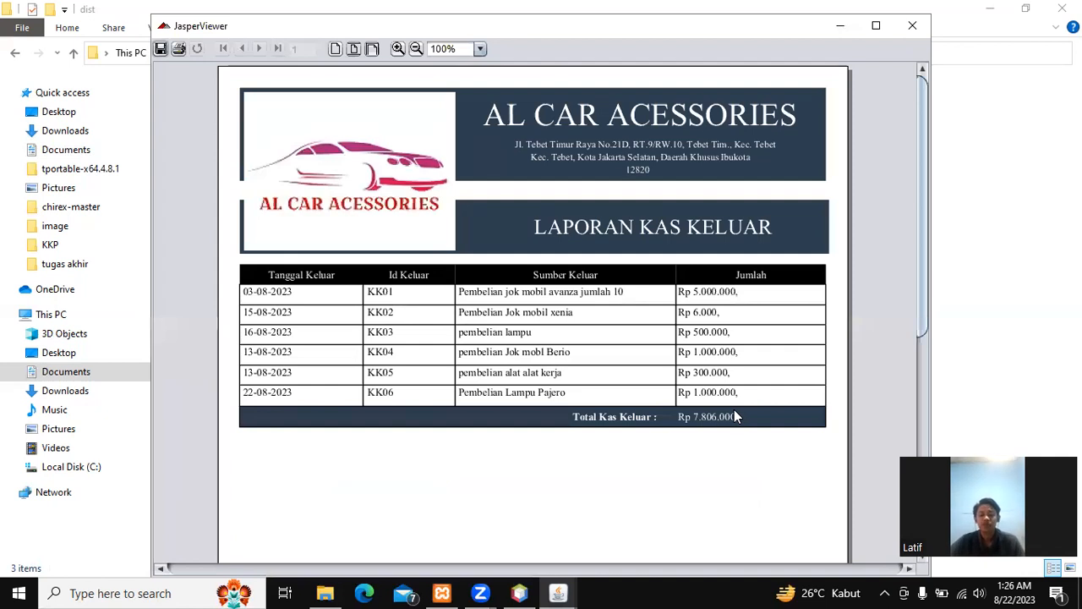
Step: Review the Kas Keluar report's six entries down to the Rp 7.806.000 total, then close it
{"action": "scroll", "coordinate": [667, 353], "scroll_direction": "down", "scroll_amount": 3}
{"action": "scroll", "coordinate": [667, 352], "scroll_direction": "down", "scroll_amount": 1}
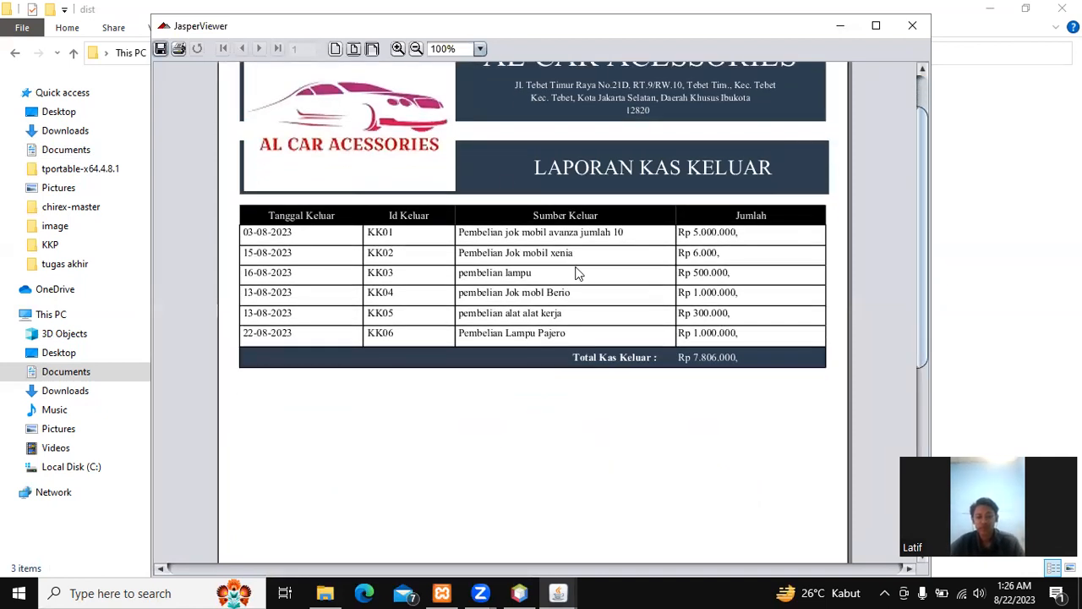
{"action": "scroll", "coordinate": [705, 240], "scroll_direction": "down", "scroll_amount": 1}
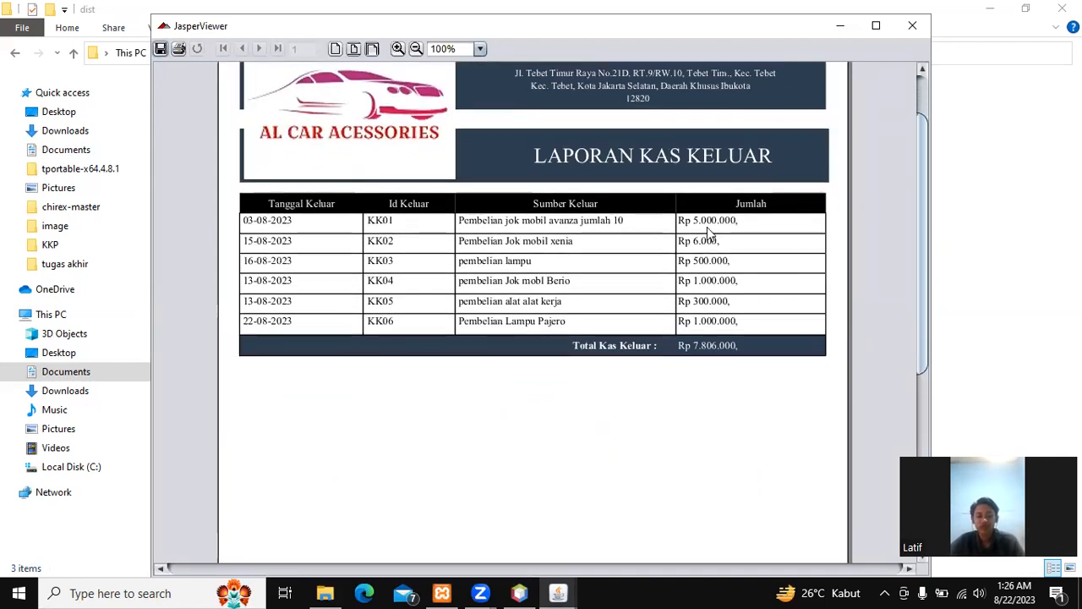
{"action": "scroll", "coordinate": [592, 386], "scroll_direction": "down", "scroll_amount": 1}
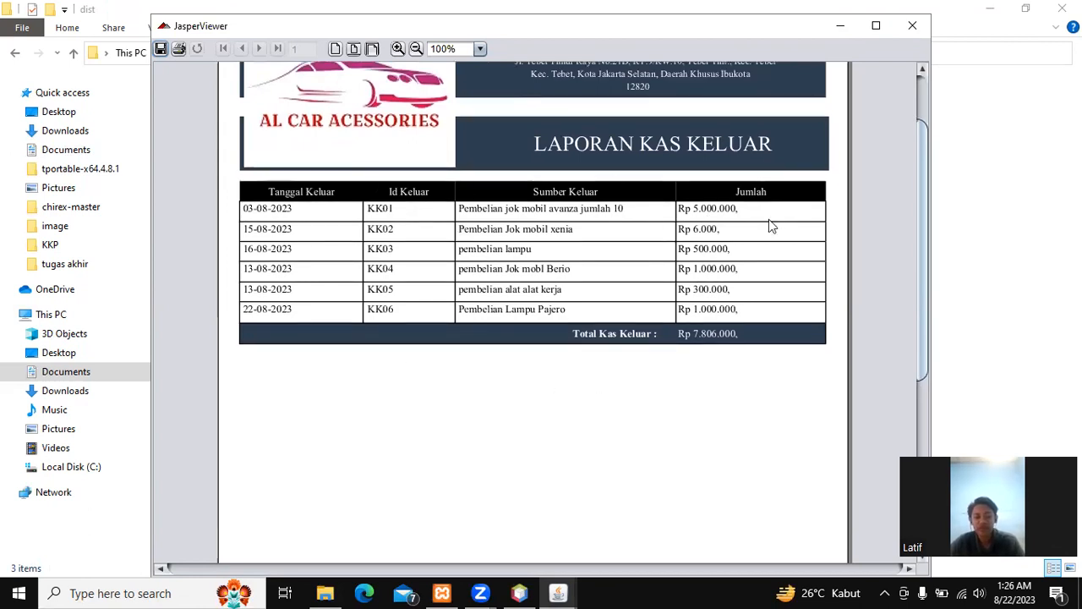
{"action": "scroll", "coordinate": [736, 325], "scroll_direction": "down", "scroll_amount": 4}
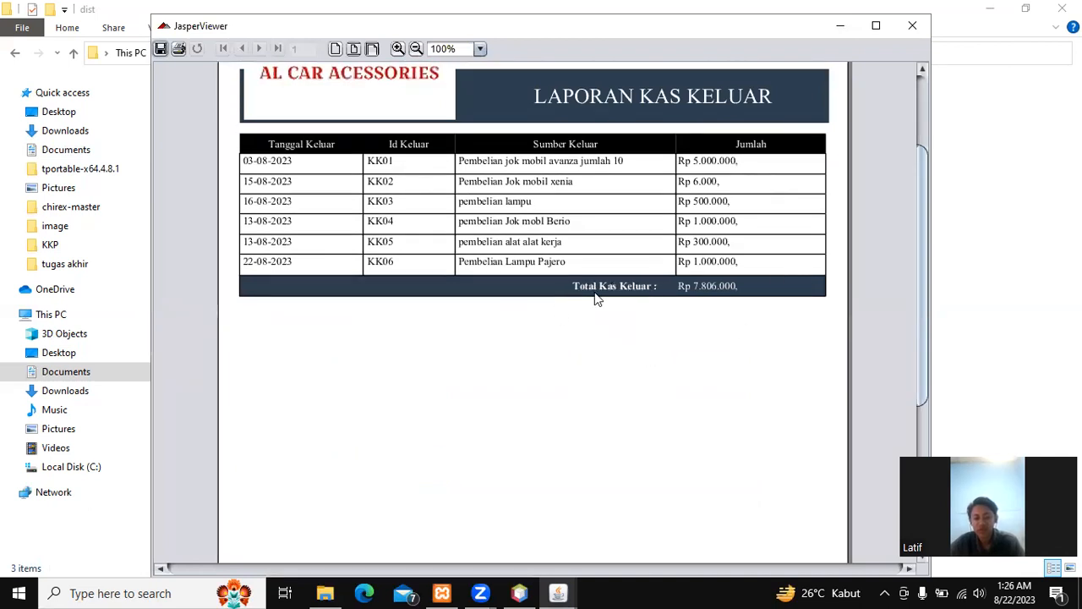
{"action": "scroll", "coordinate": [593, 292], "scroll_direction": "down", "scroll_amount": 4}
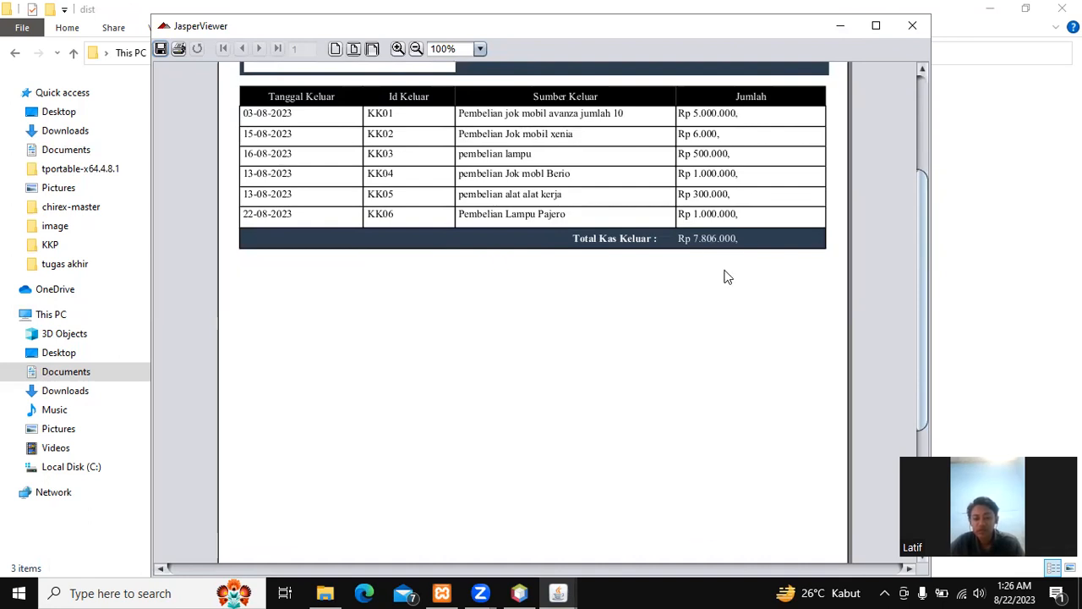
{"action": "scroll", "coordinate": [776, 254], "scroll_direction": "down", "scroll_amount": 2}
{"action": "scroll", "coordinate": [780, 266], "scroll_direction": "down", "scroll_amount": 3}
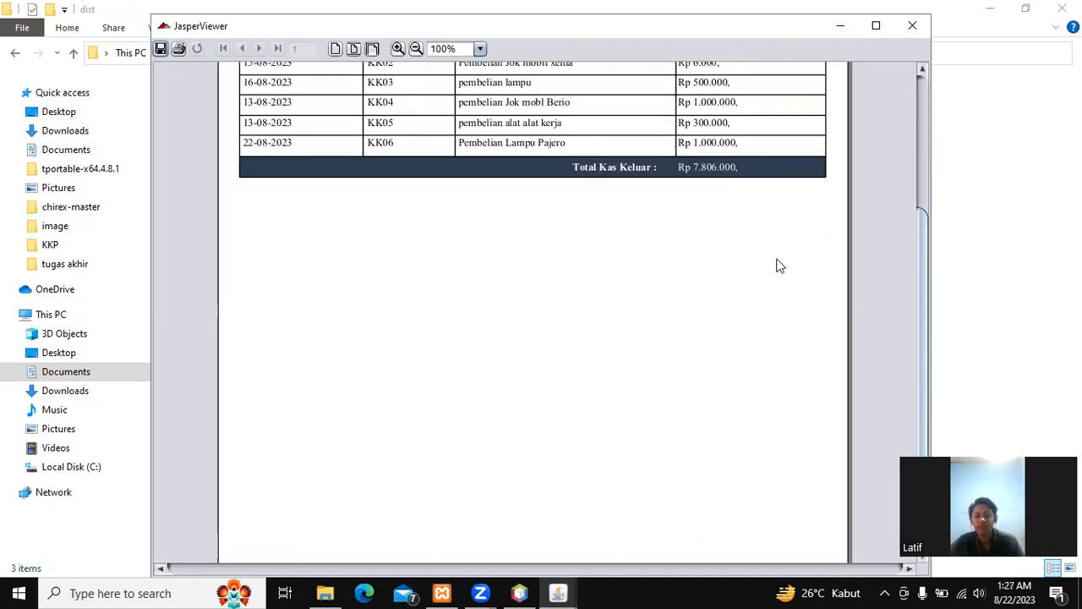
{"action": "scroll", "coordinate": [776, 265], "scroll_direction": "down", "scroll_amount": 5}
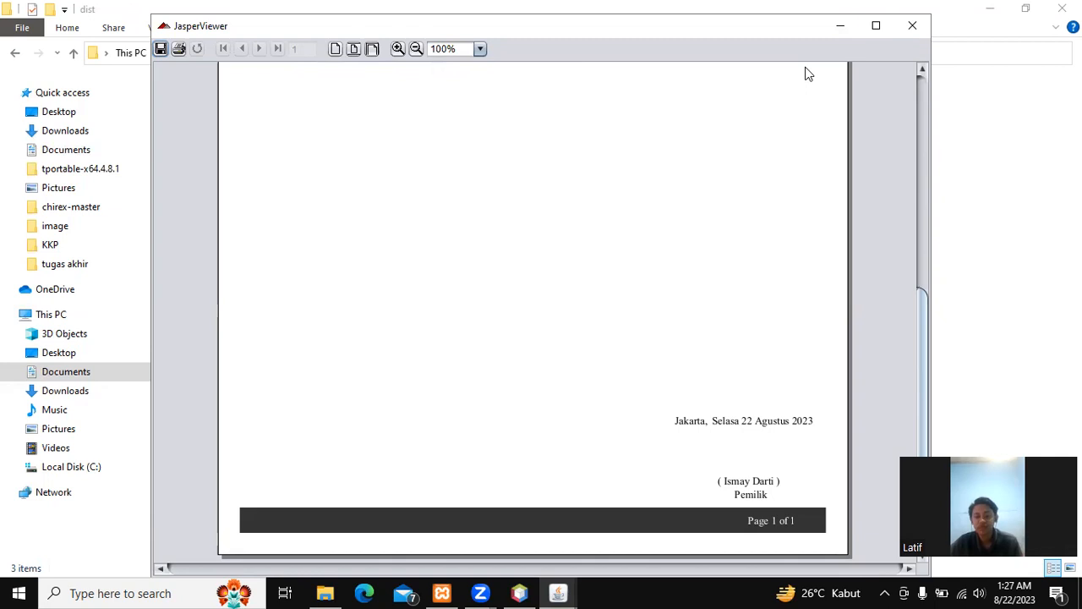
{"action": "left_click", "coordinate": [913, 27]}
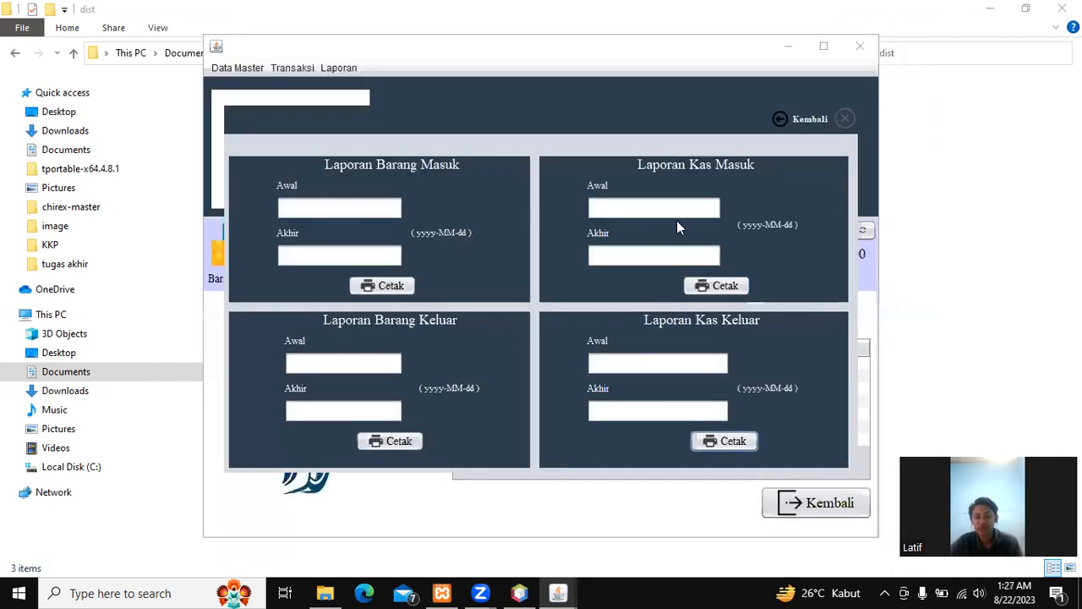
Step: Go back to the dashboard showing Total Kas Rp -3.006.000, then return to the login screen
{"action": "left_click", "coordinate": [809, 121]}
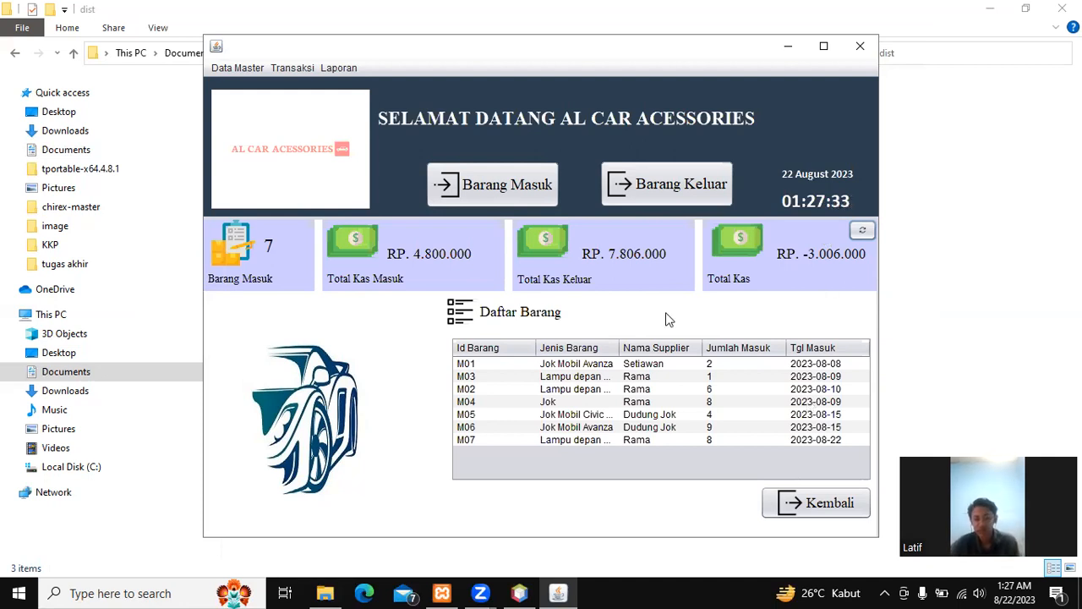
{"action": "left_click", "coordinate": [791, 501]}
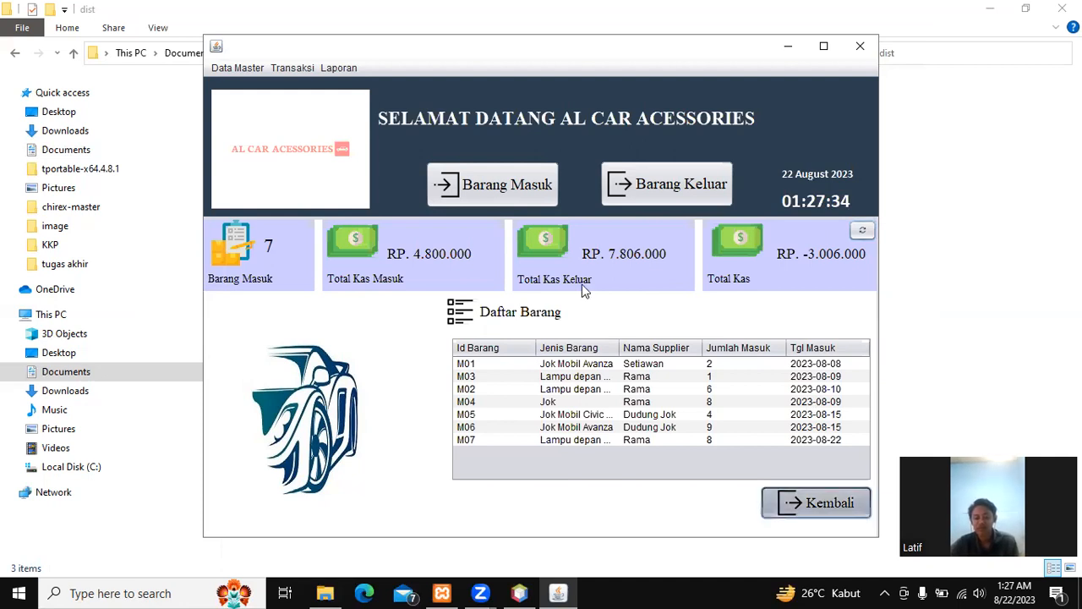